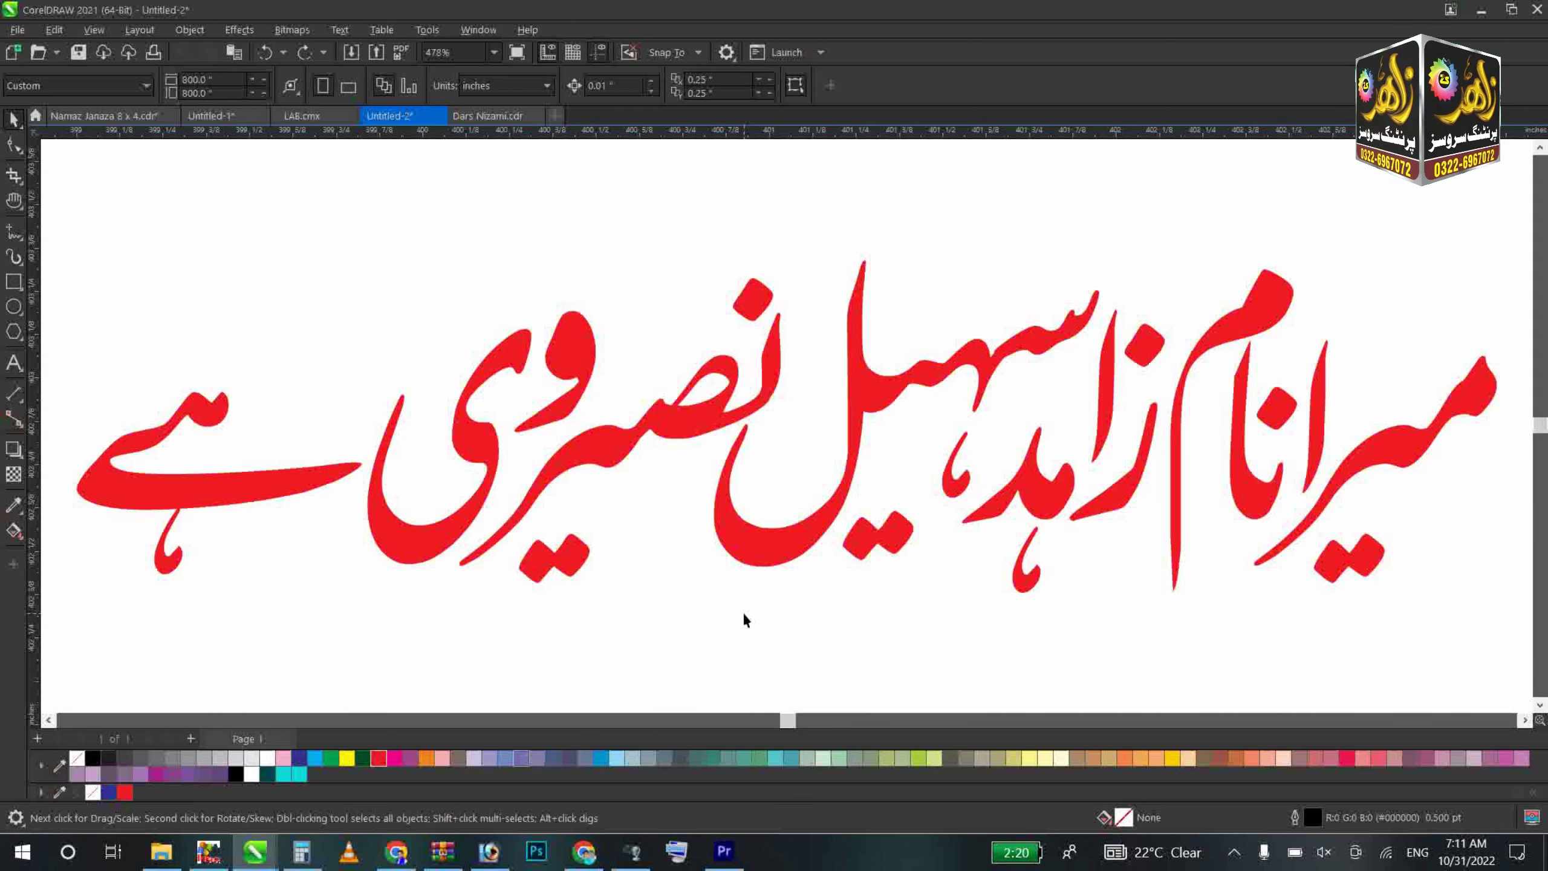
pyautogui.scroll(-1, 689, 448)
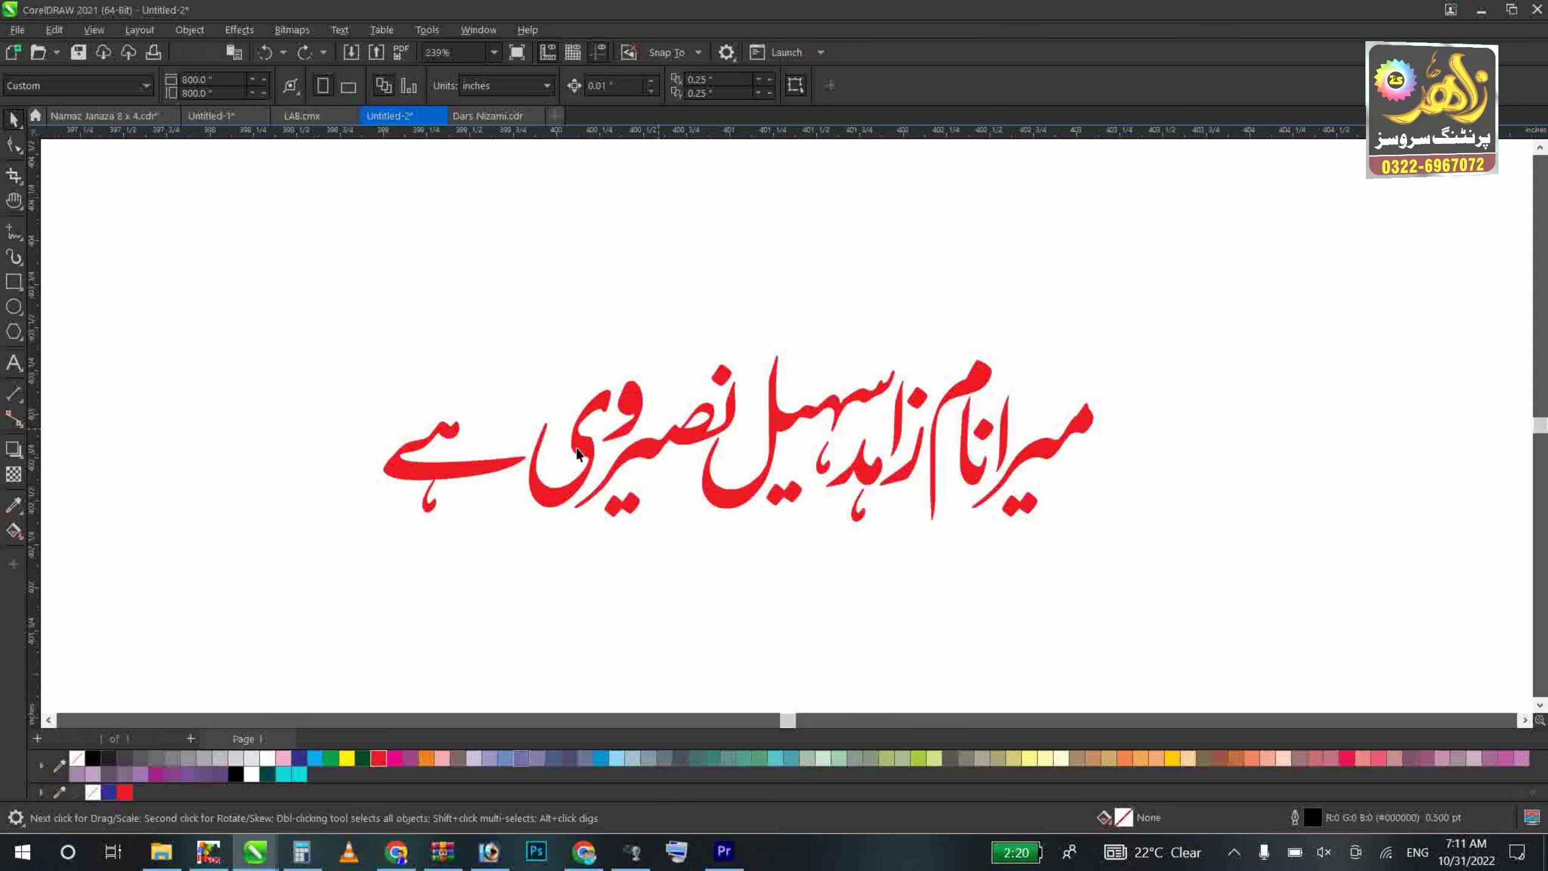
pyautogui.press('F2')
pyautogui.moveTo(259, 587); pyautogui.dragTo(1428, 263)
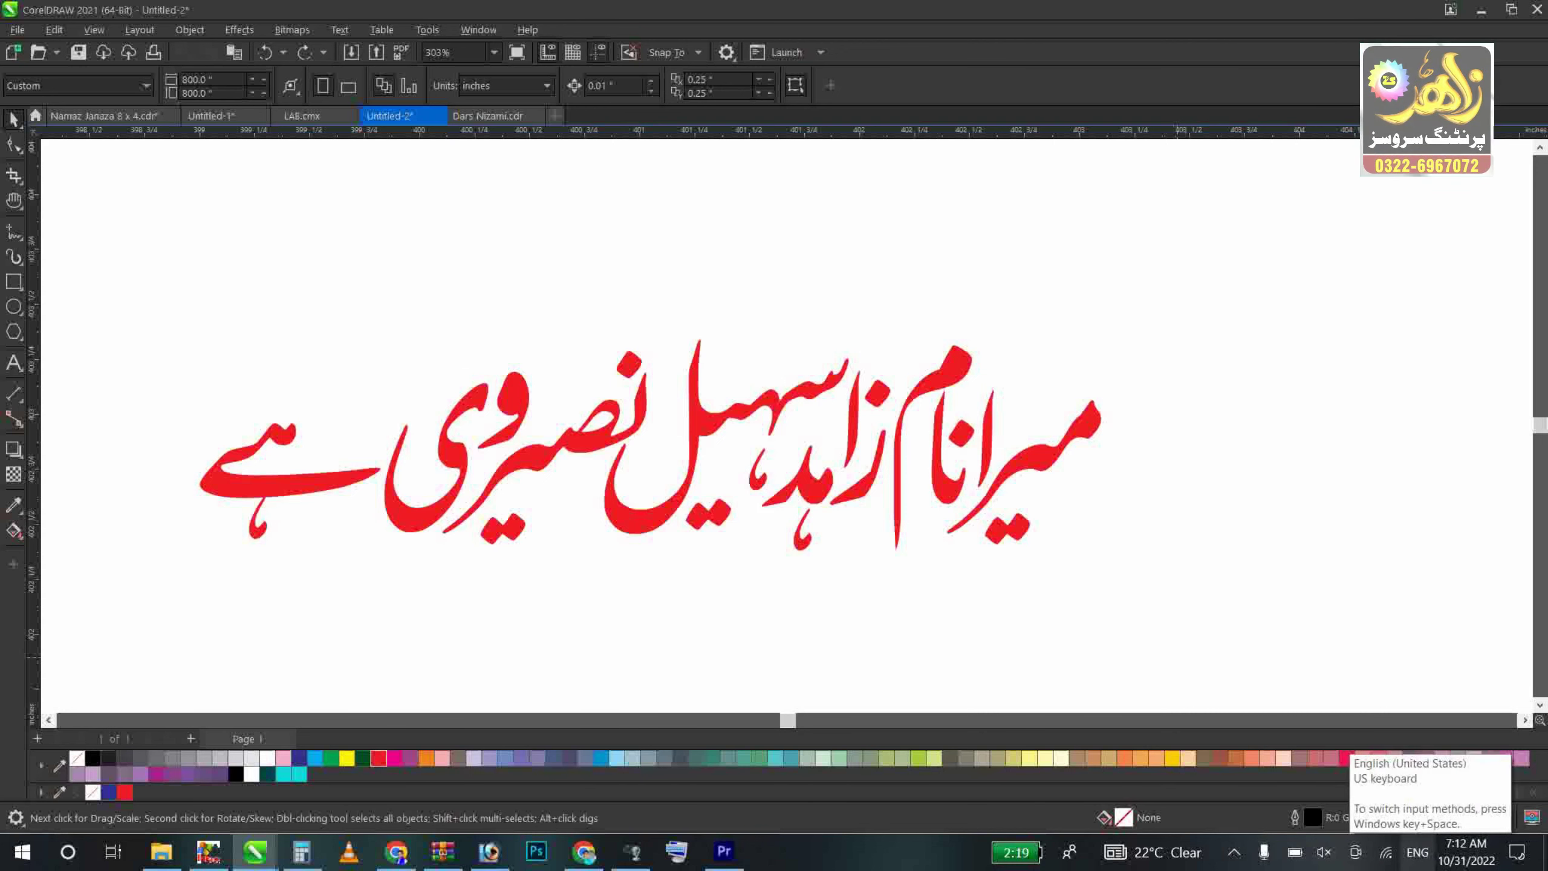
pyautogui.click(1418, 854)
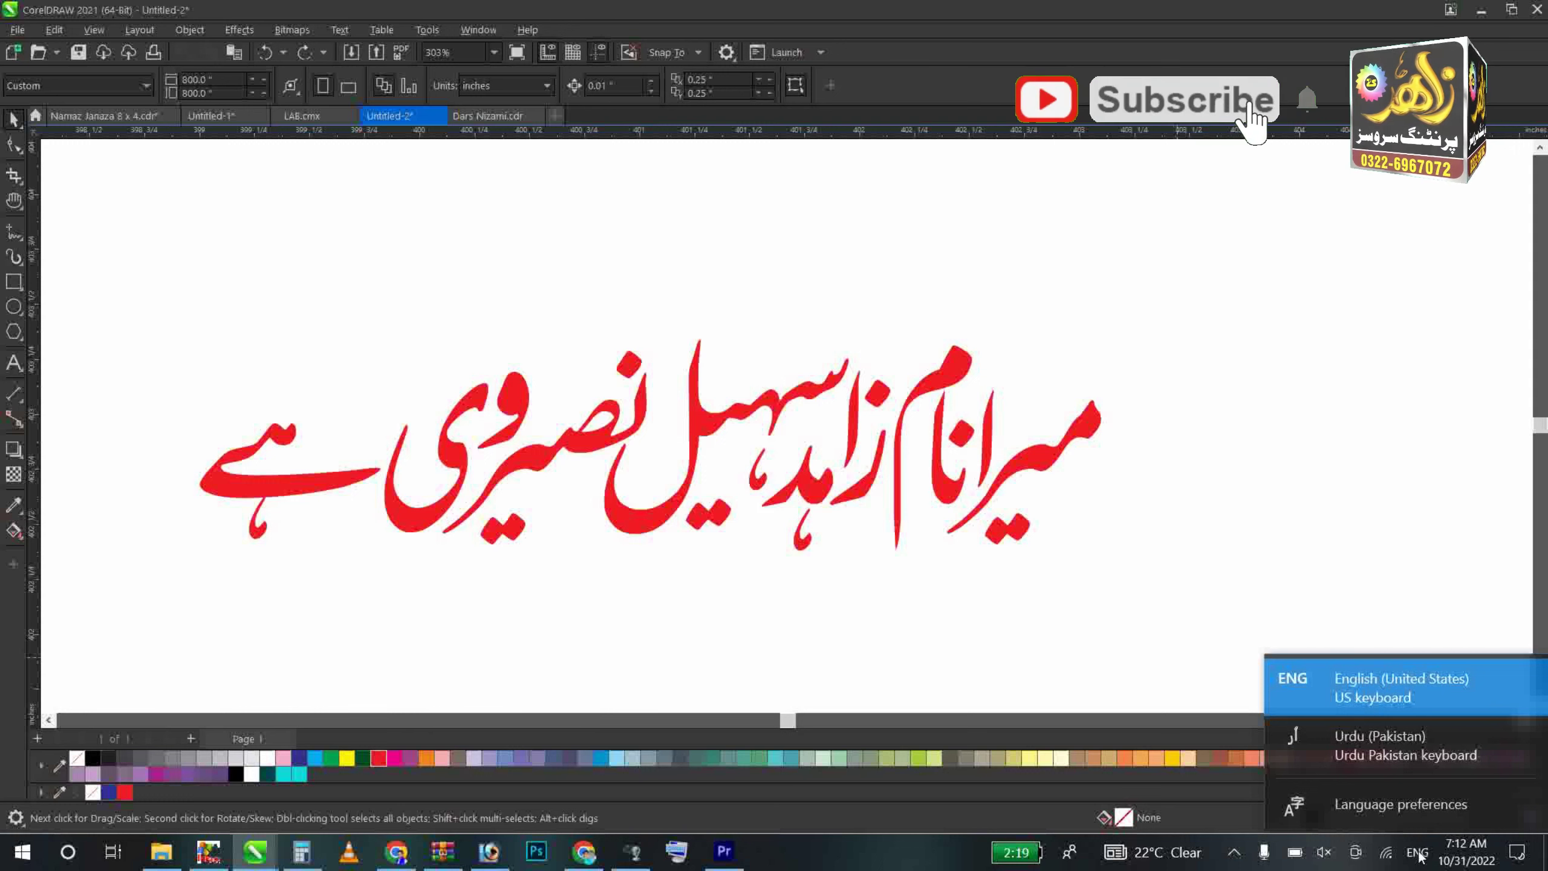
pyautogui.click(1395, 750)
pyautogui.click(1415, 845)
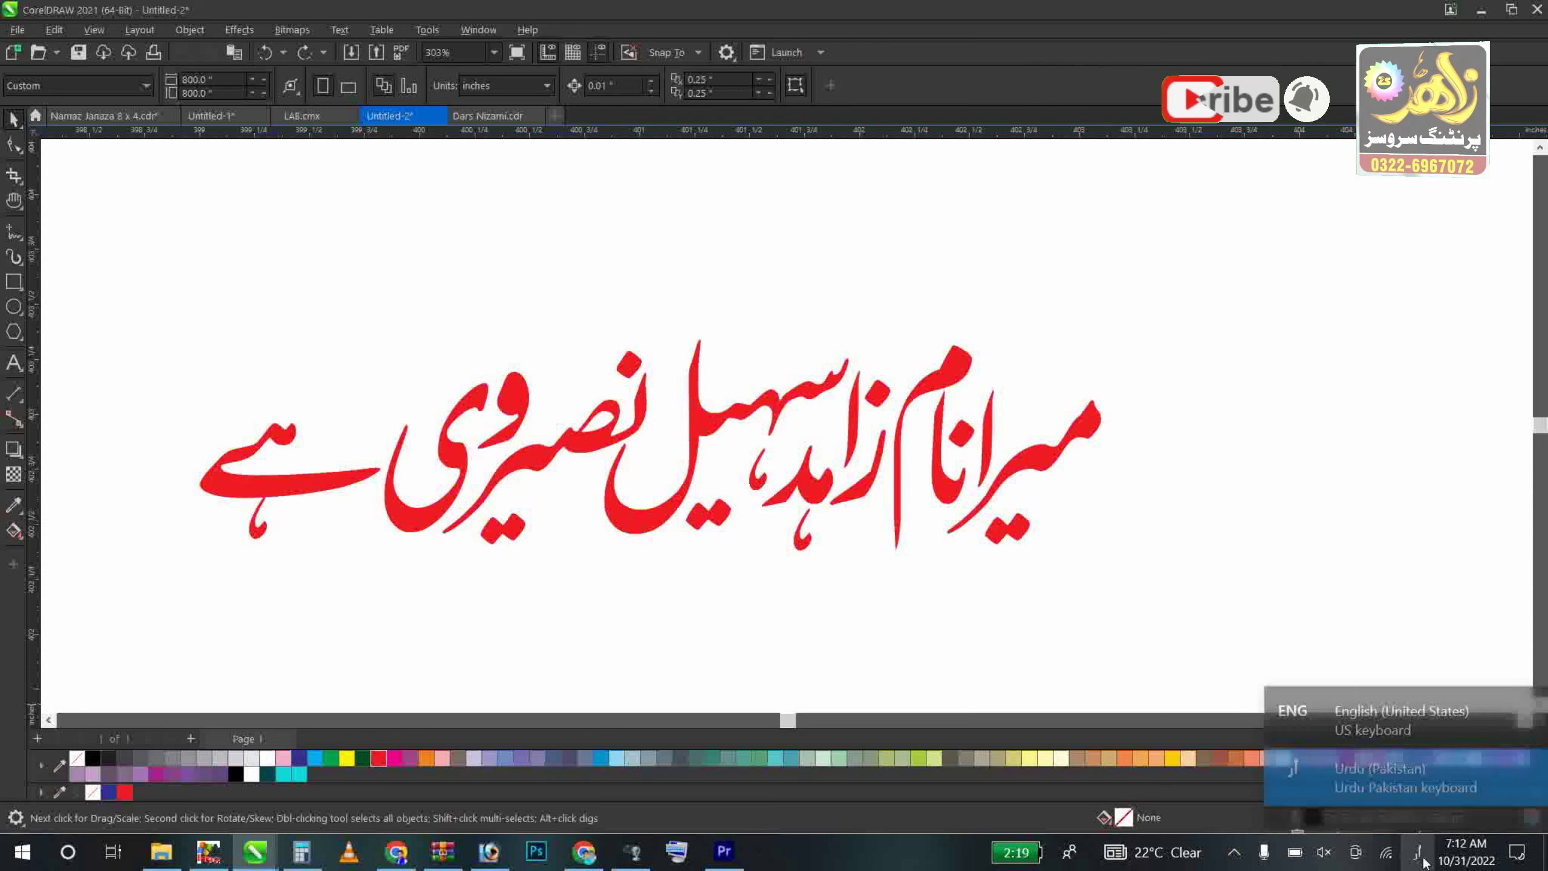
pyautogui.click(1403, 704)
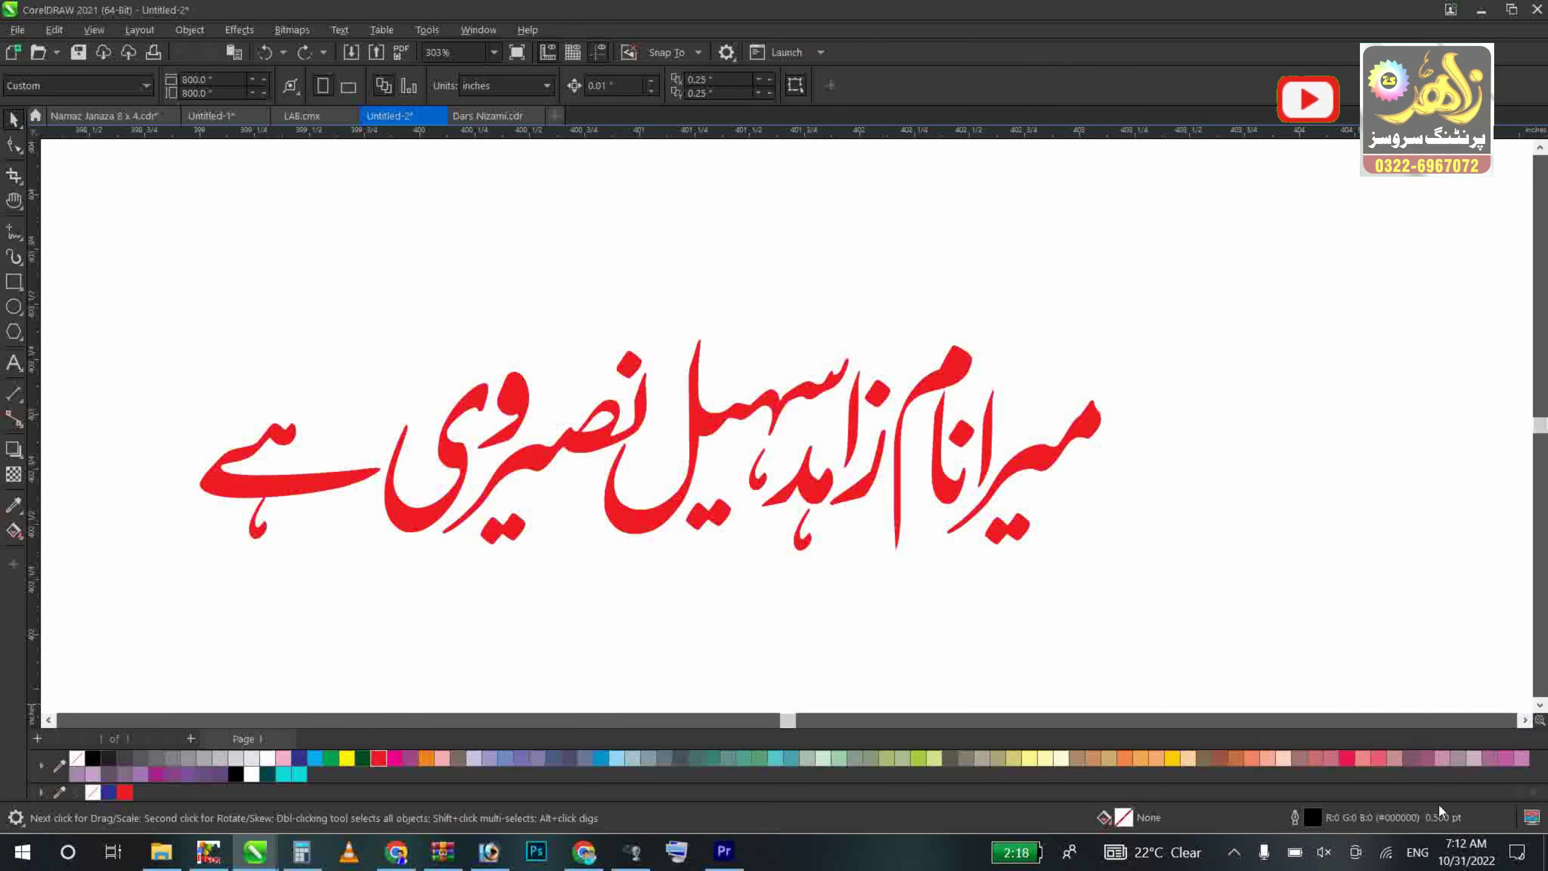
pyautogui.click(1417, 851)
pyautogui.click(1398, 741)
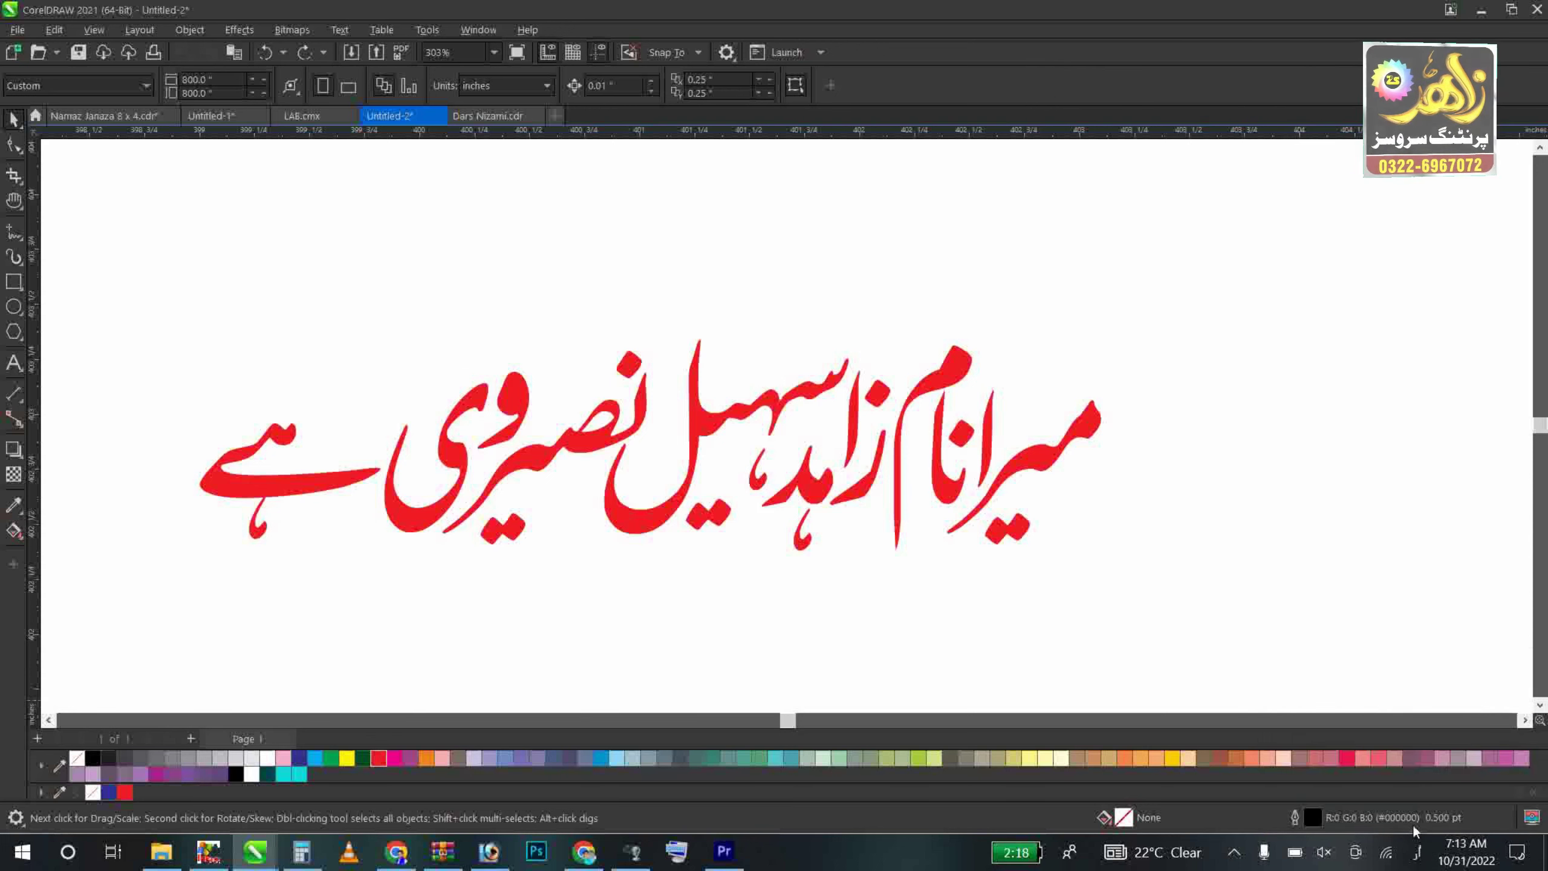
pyautogui.click(1420, 853)
pyautogui.click(1397, 703)
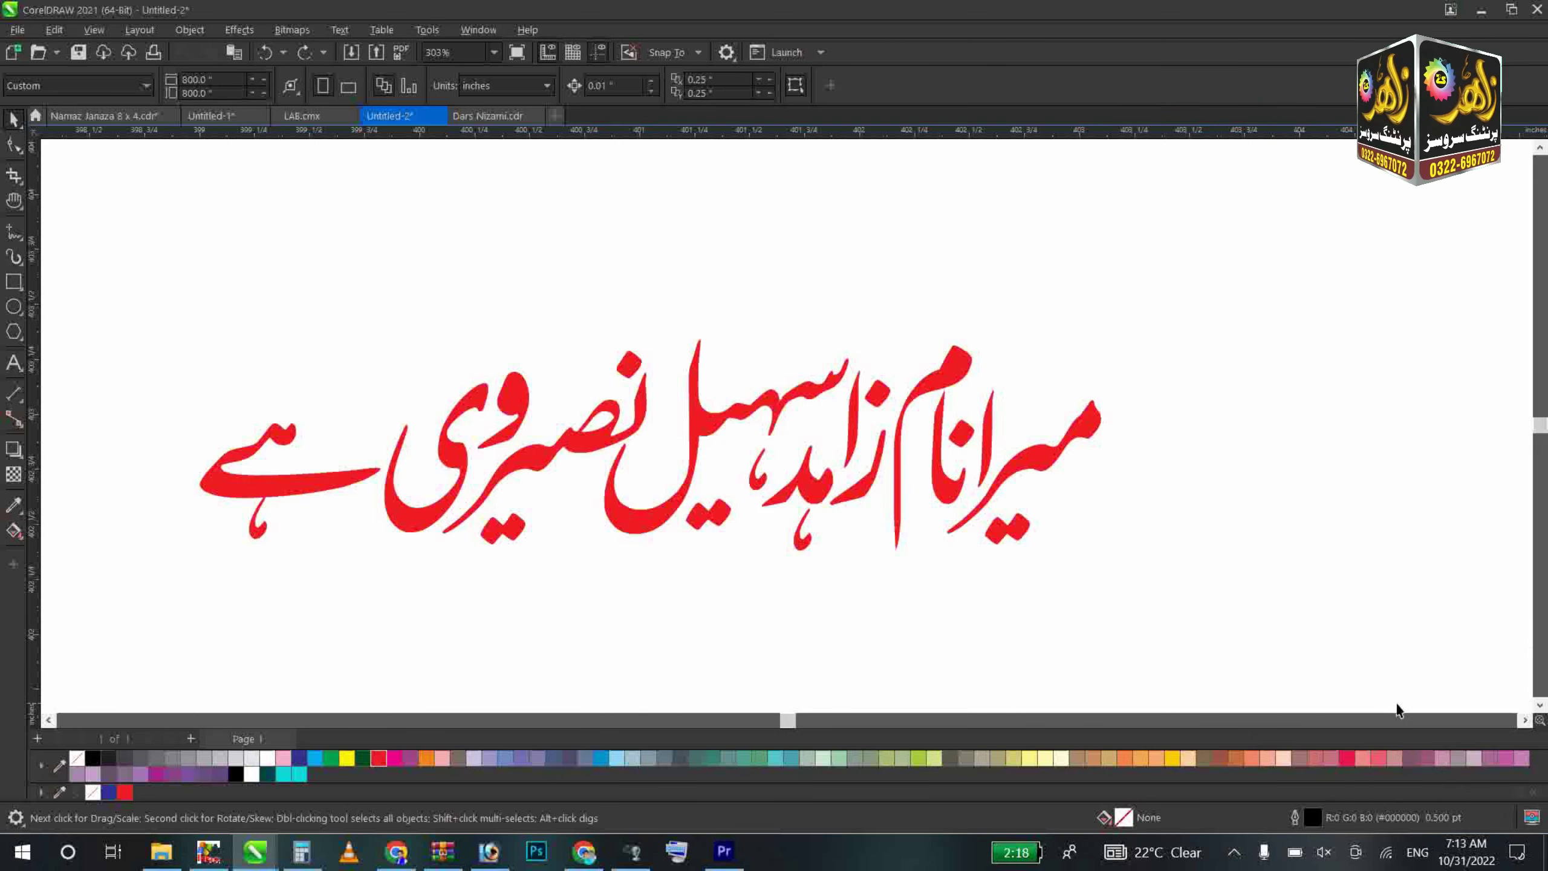
pyautogui.click(1416, 852)
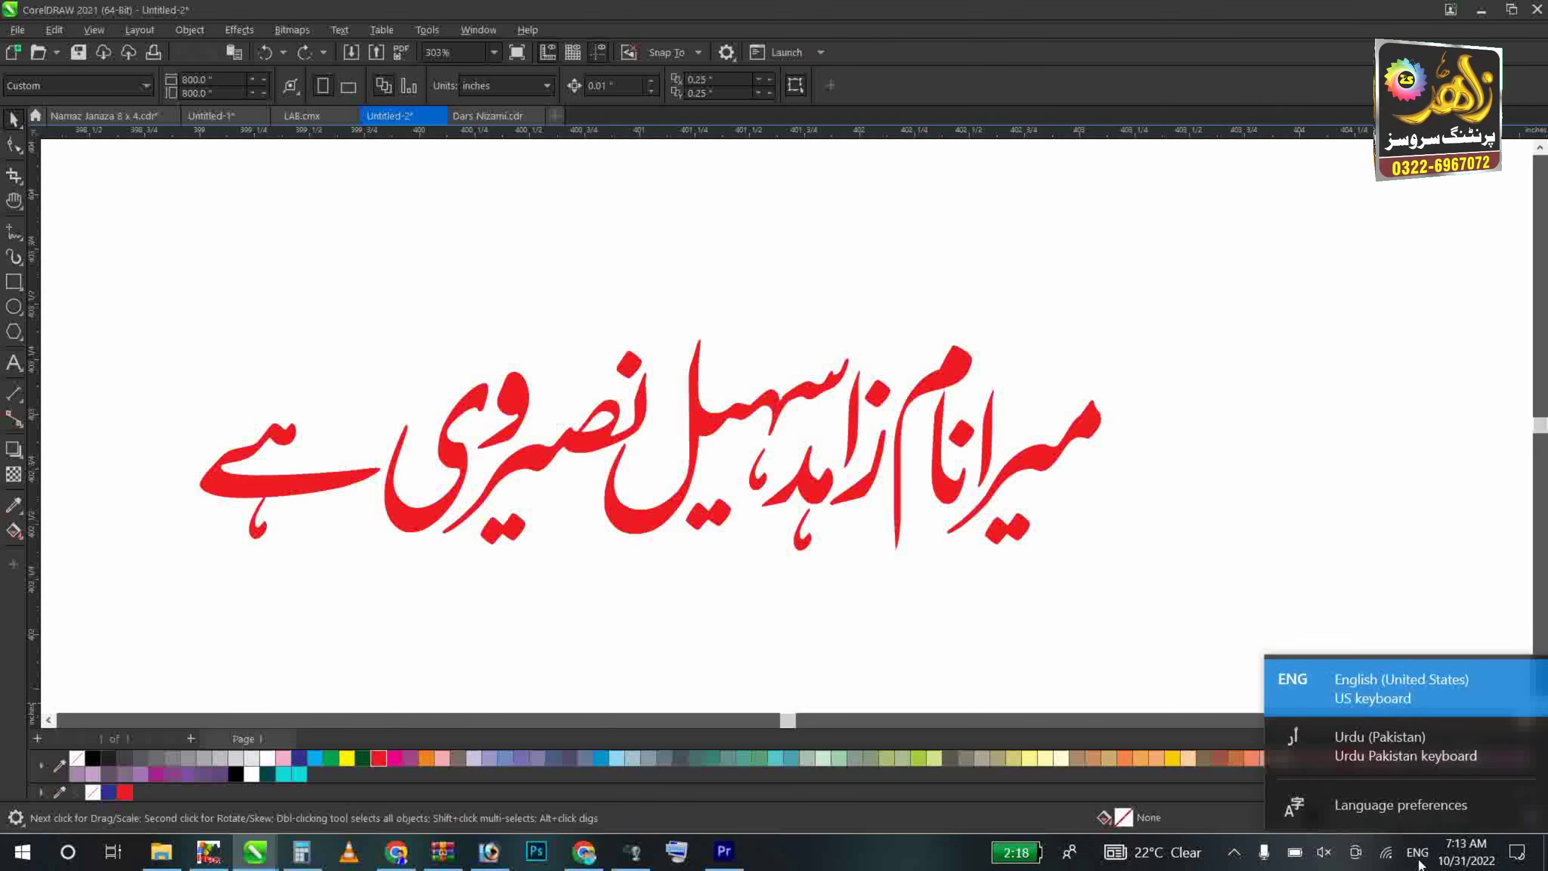
pyautogui.click(1417, 754)
pyautogui.click(1426, 859)
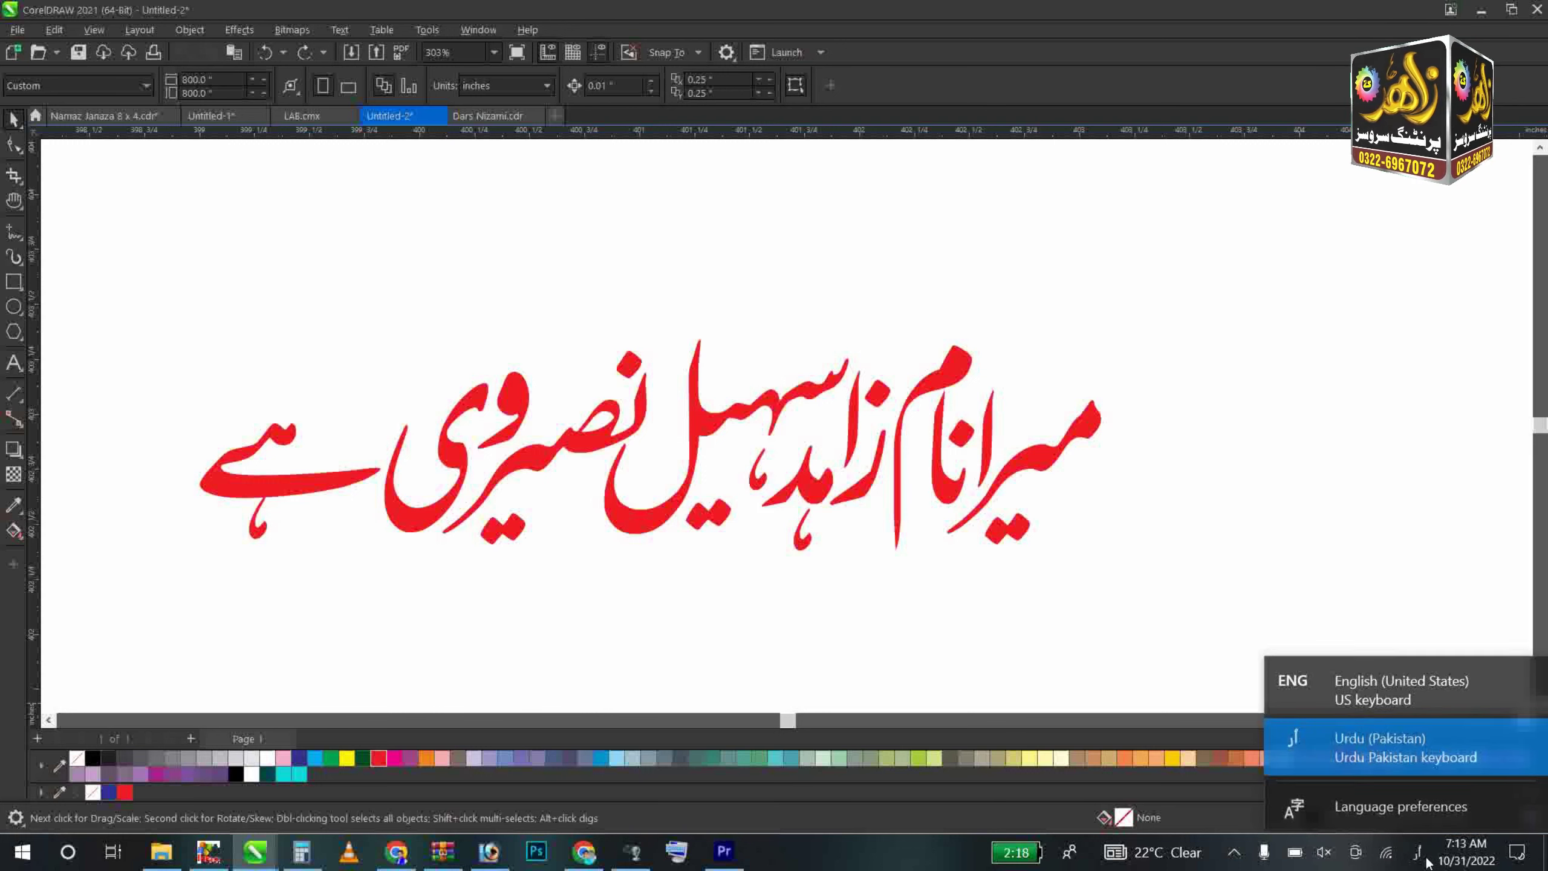
pyautogui.click(1426, 864)
pyautogui.click(1424, 860)
pyautogui.click(1409, 694)
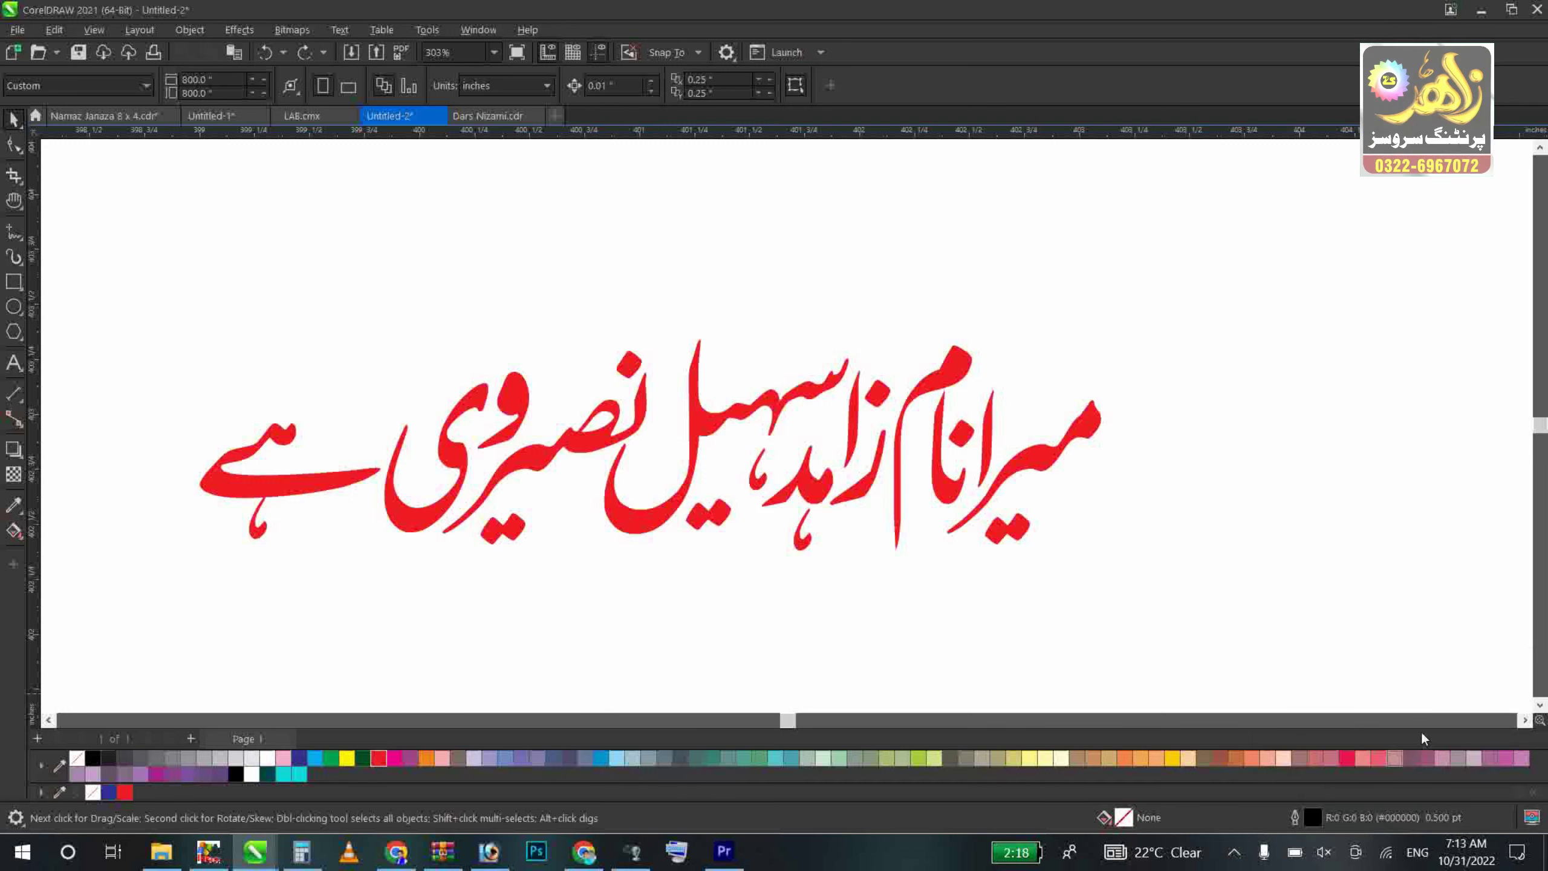
pyautogui.click(1426, 855)
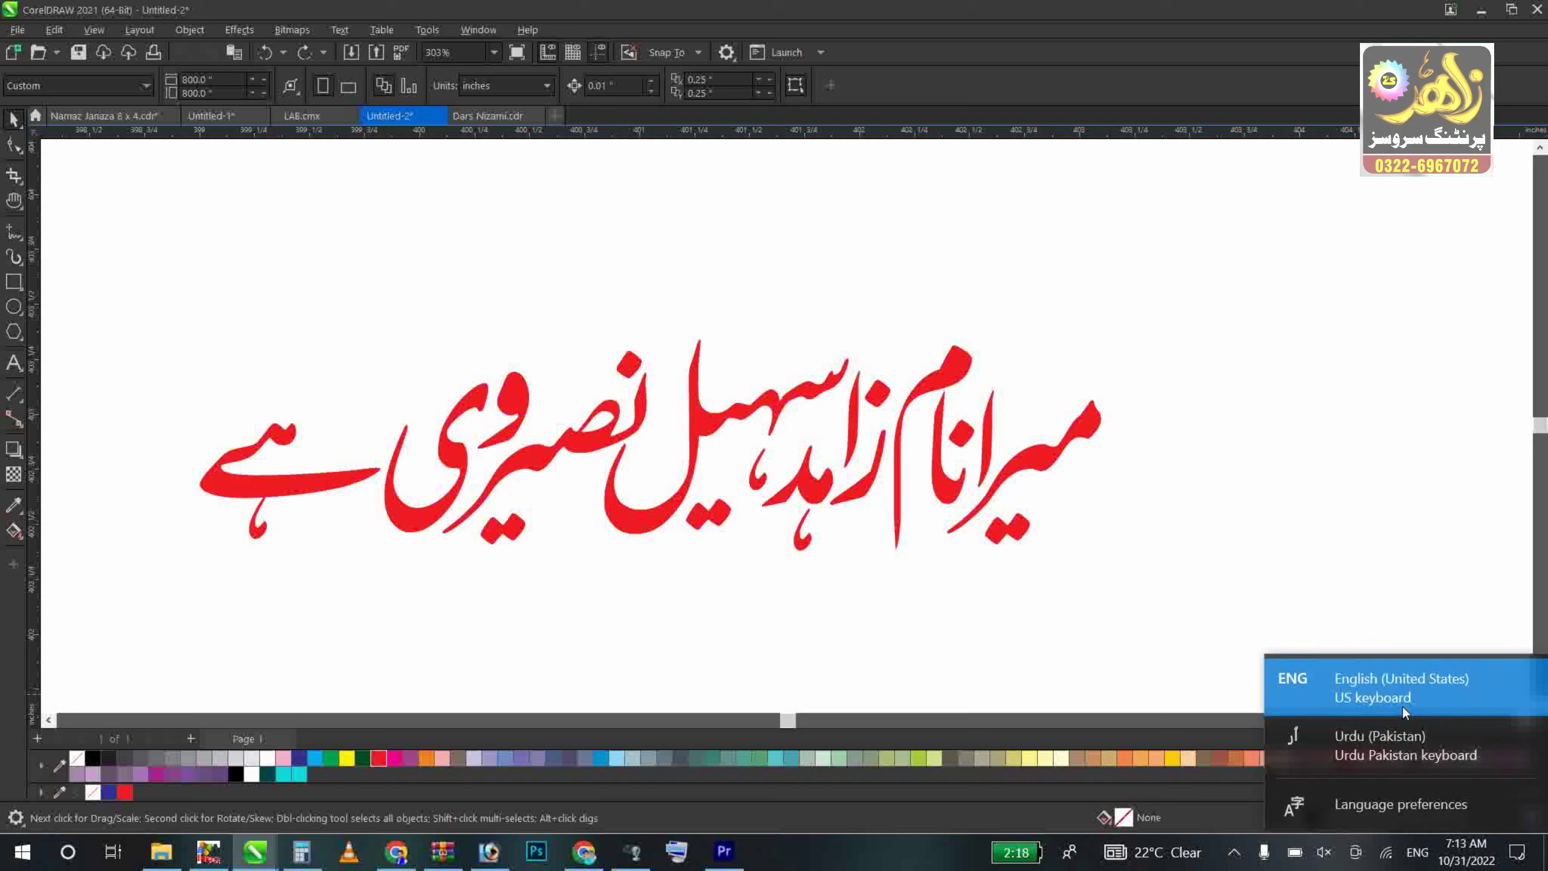
pyautogui.click(1390, 748)
pyautogui.click(1419, 853)
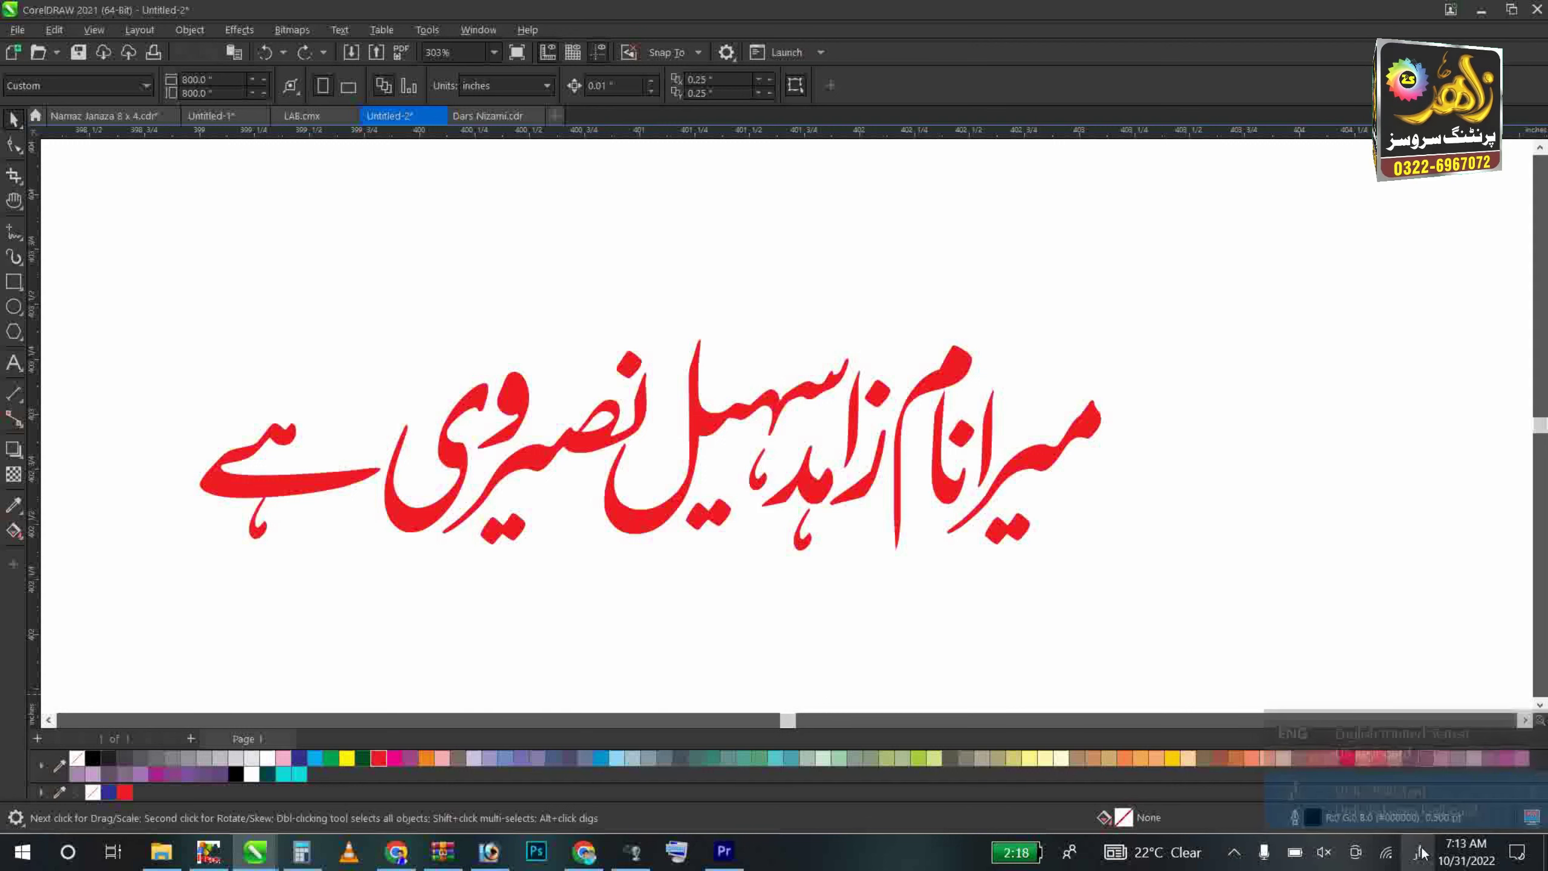
pyautogui.click(1426, 695)
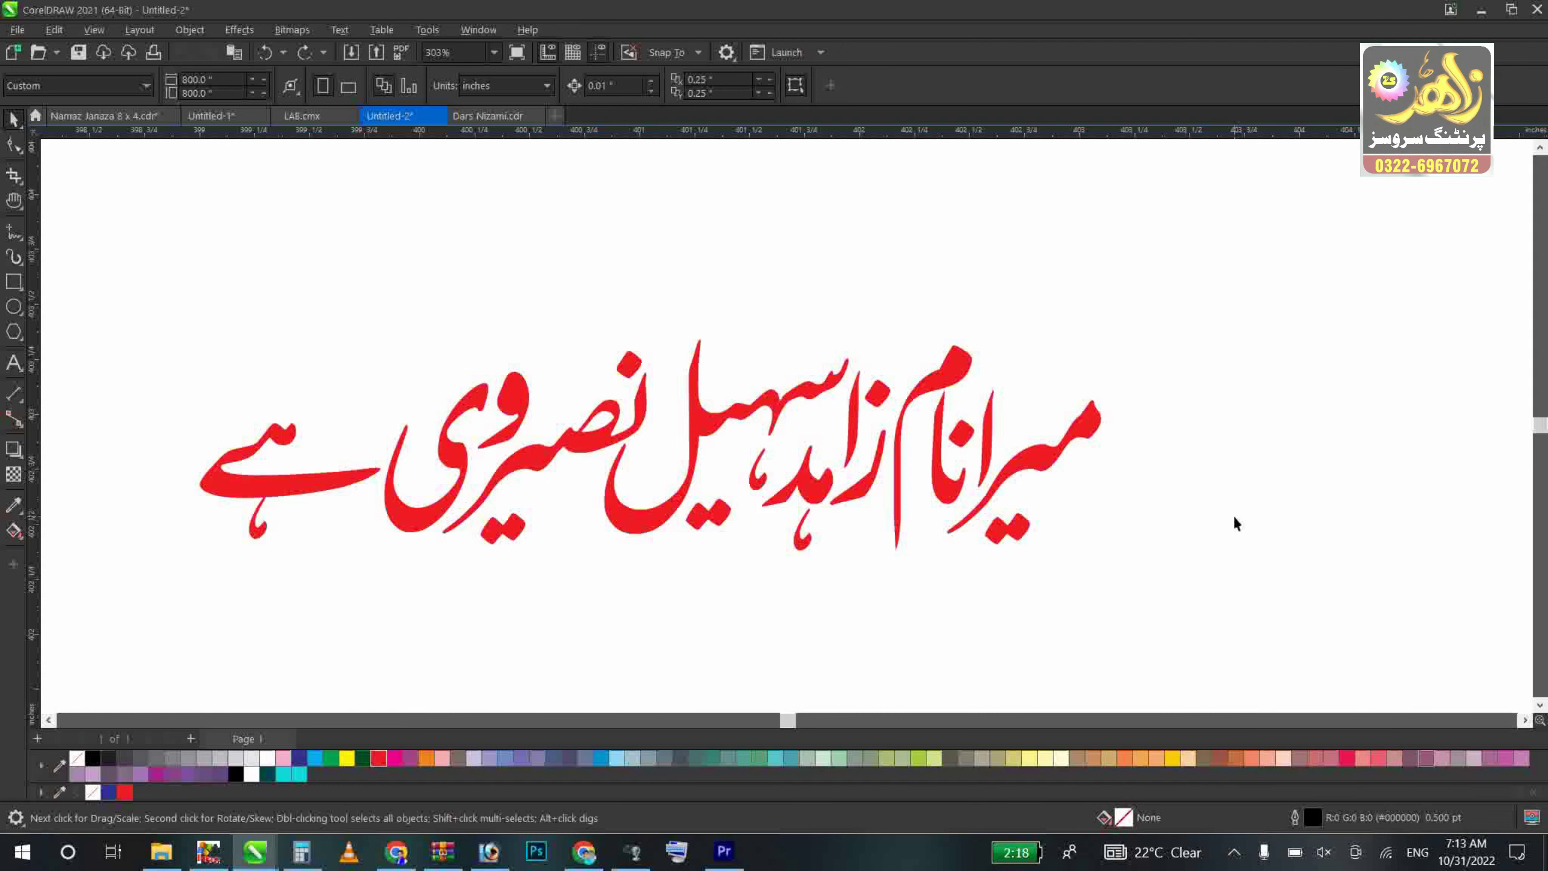
# - Zoom in on the space above the red calligraphy and start a new text line there
pyautogui.scroll(-2, 1234, 517)
pyautogui.press('F2')
pyautogui.moveTo(942, 561); pyautogui.dragTo(836, 480)
pyautogui.moveTo(543, 536); pyautogui.dragTo(1174, 262)
pyautogui.moveTo(257, 582); pyautogui.dragTo(1155, 162)
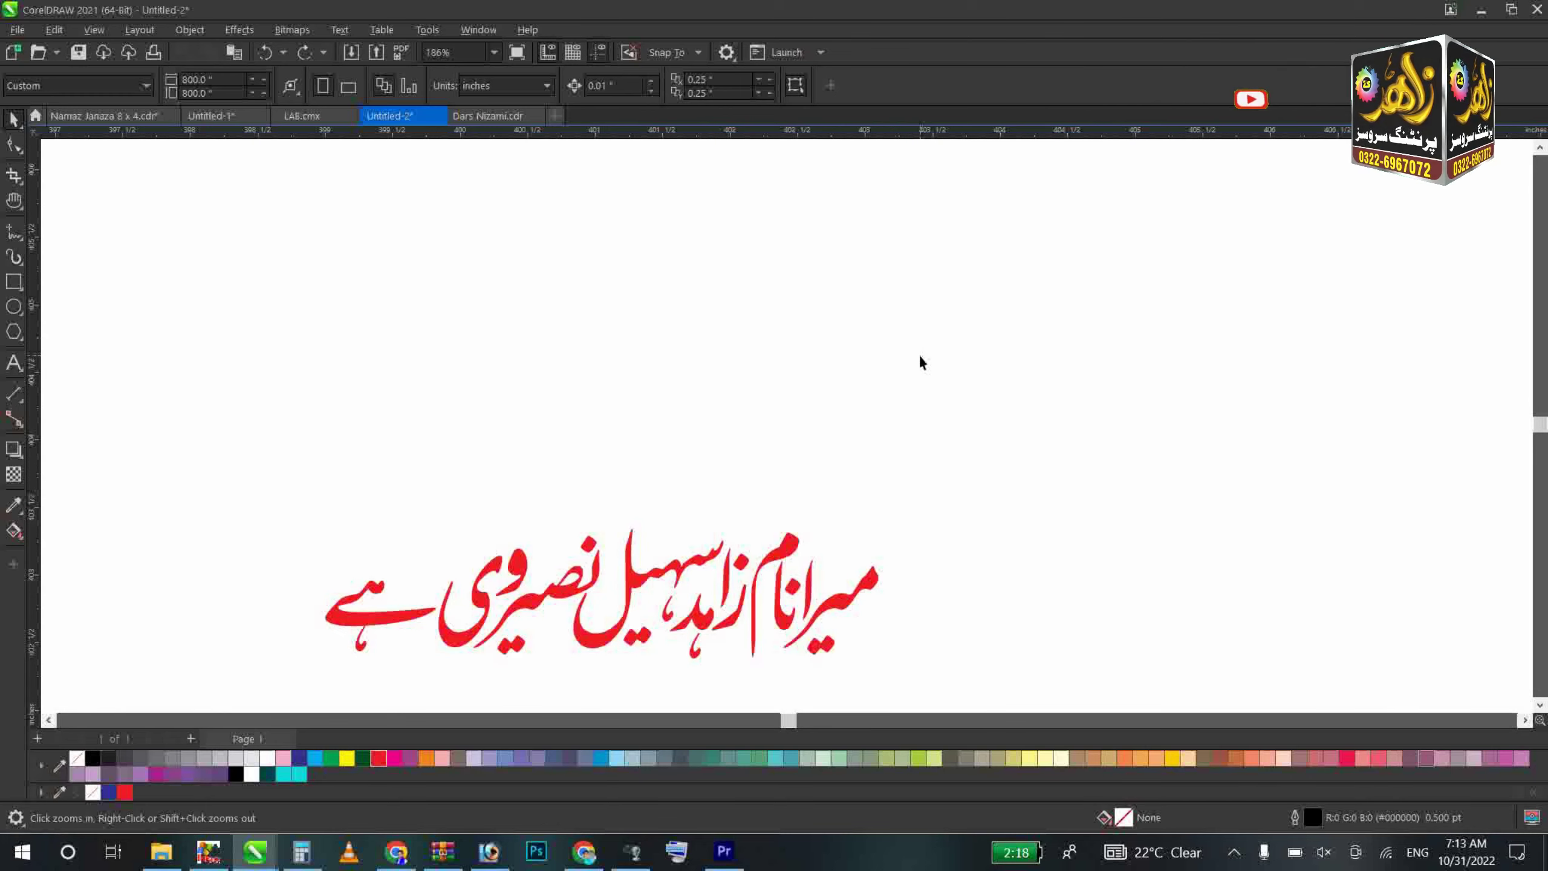
pyautogui.click(13, 362)
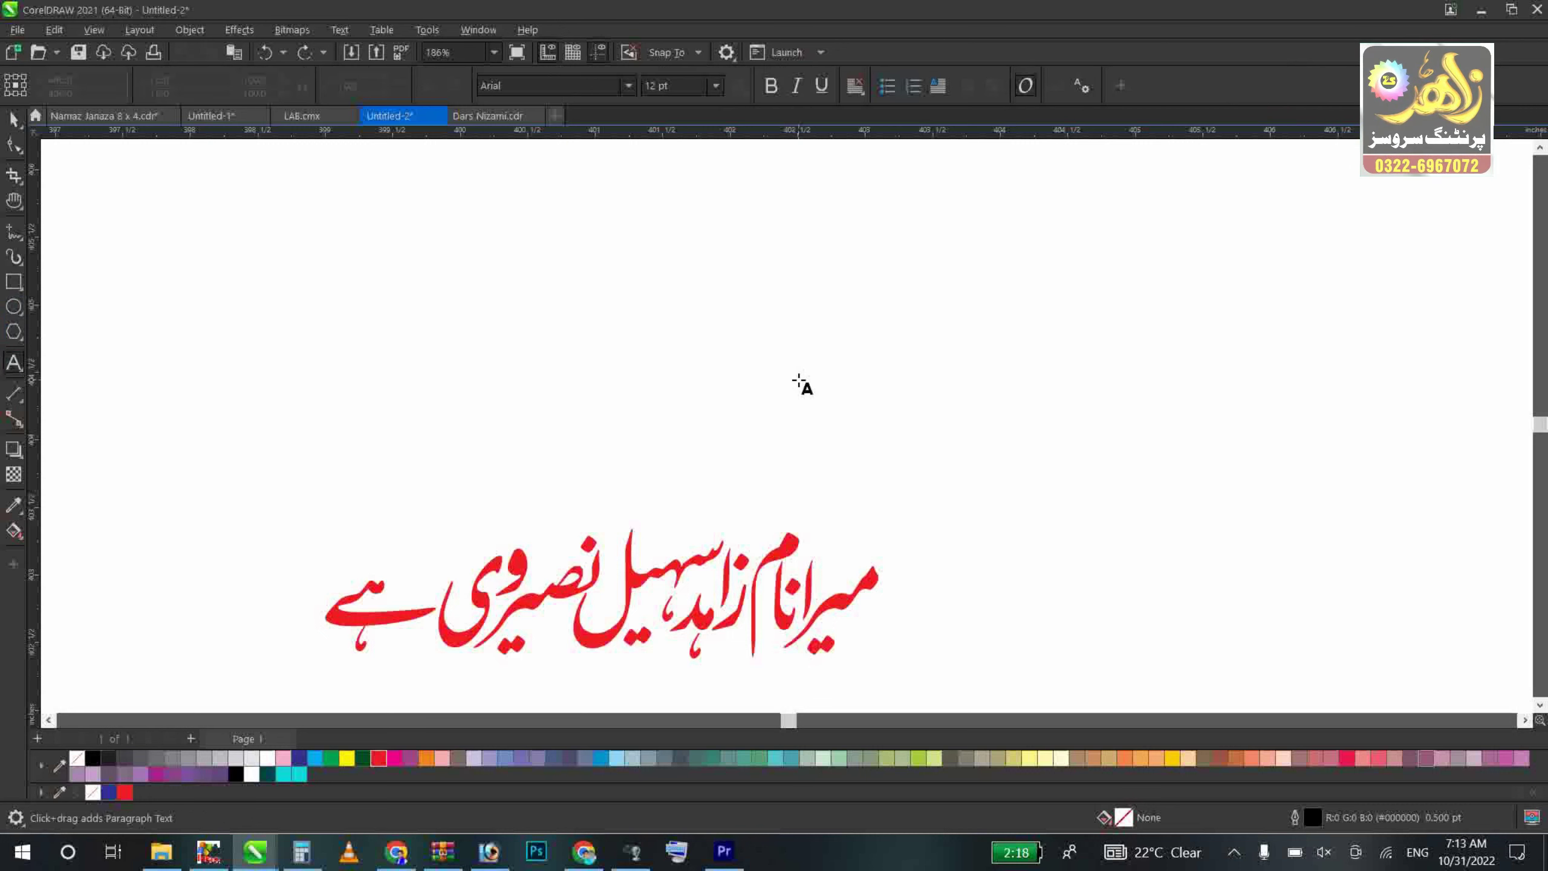
pyautogui.click(860, 372)
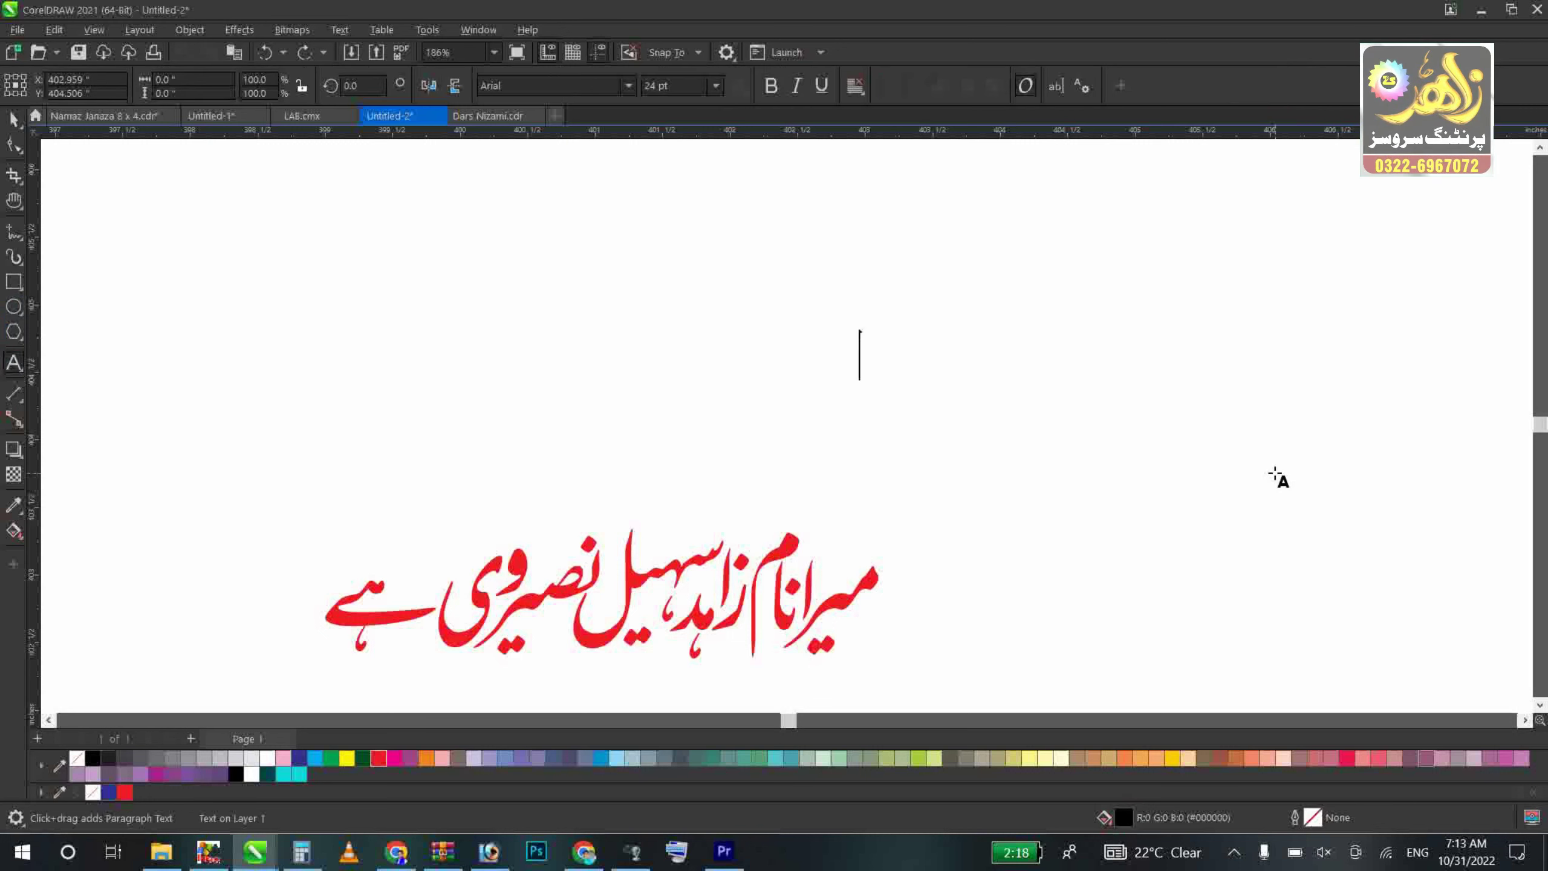
# - Switch the keyboard to Urdu, type the Urdu sentence giving the author's name, and finish editing
pyautogui.click(1423, 857)
pyautogui.click(1393, 755)
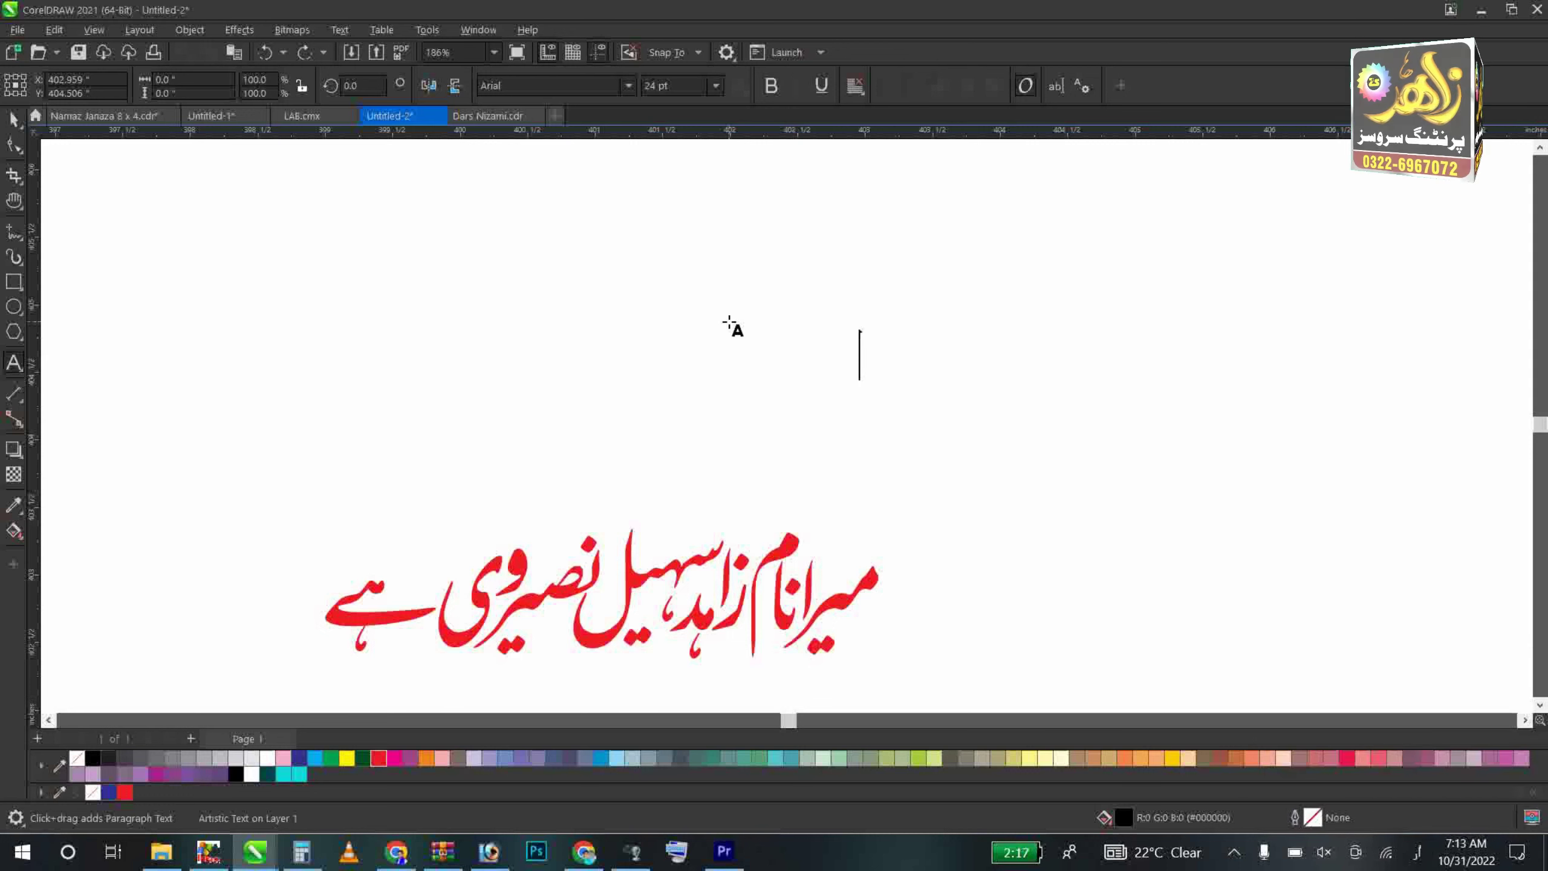
pyautogui.write('میرا')
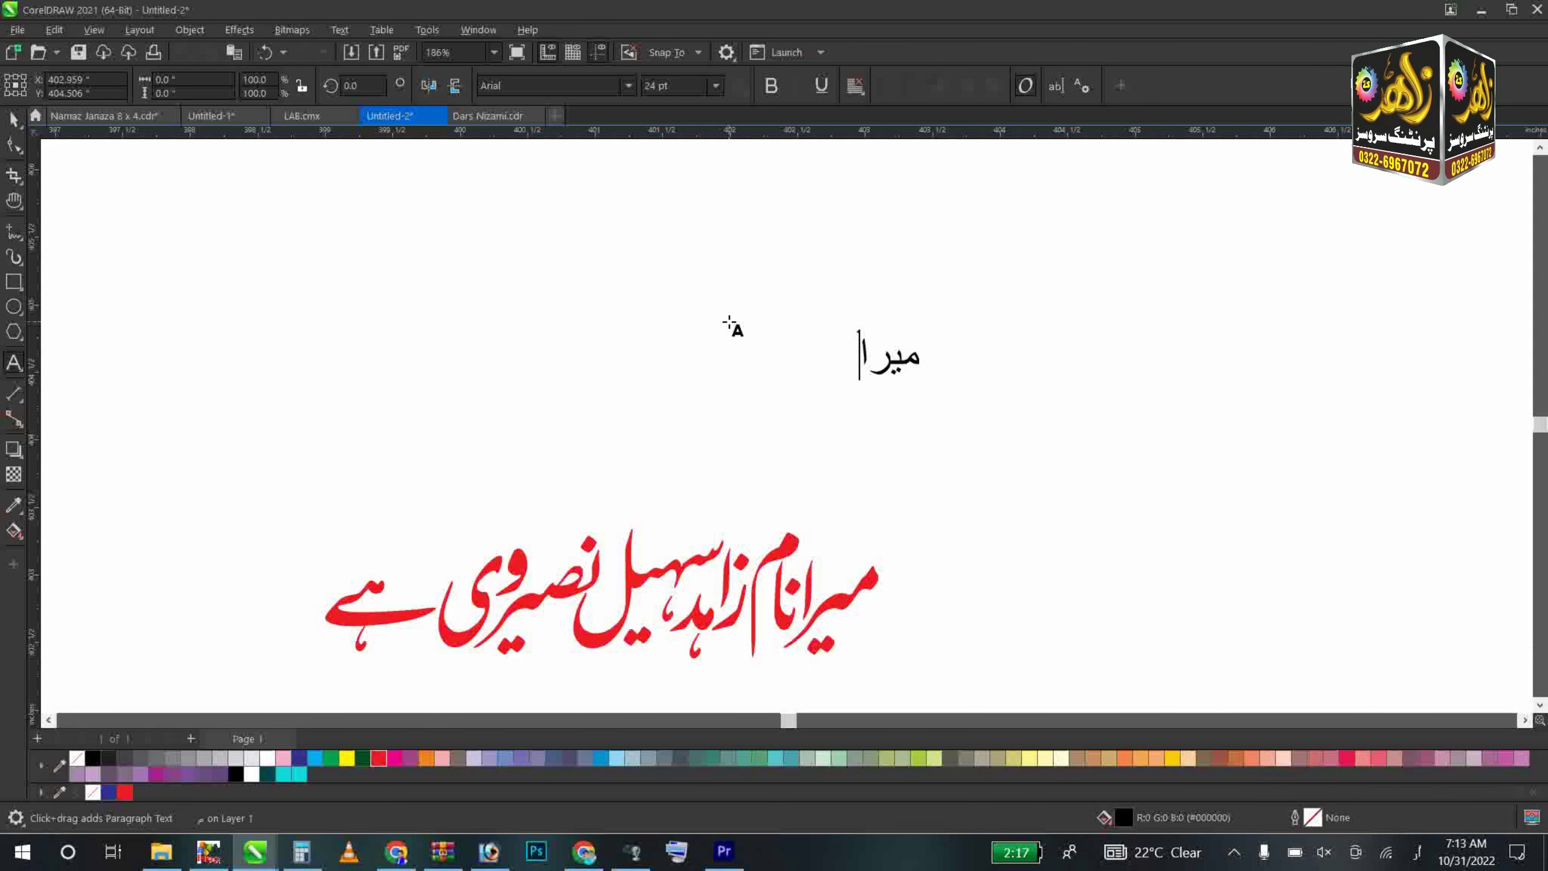
pyautogui.write(' نام')
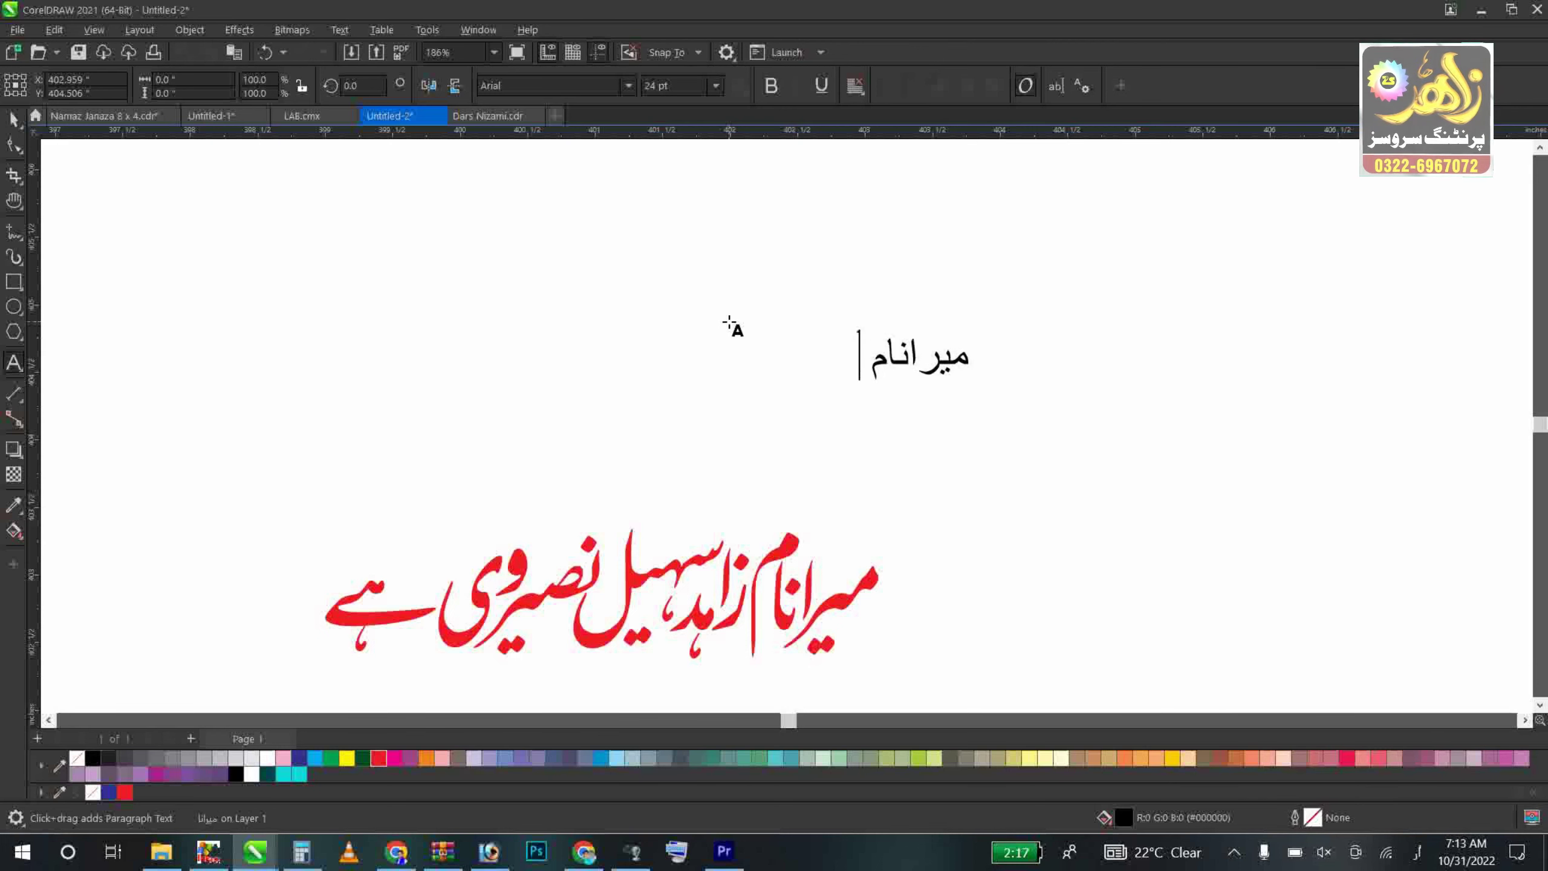
pyautogui.write(' زاہد سہیل ن')
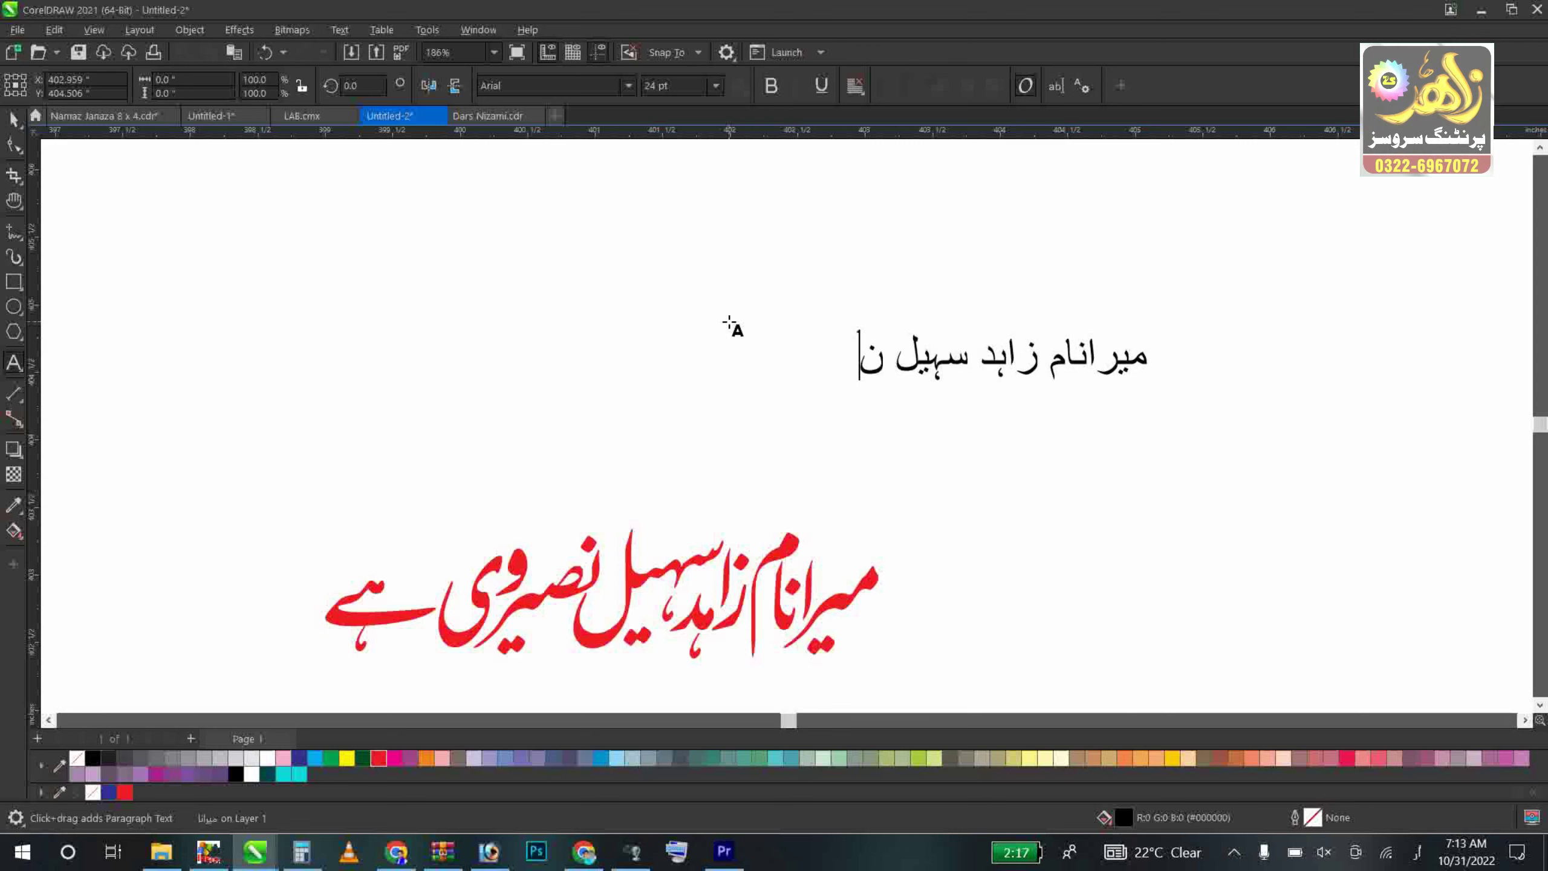
pyautogui.write('صیروی ہے')
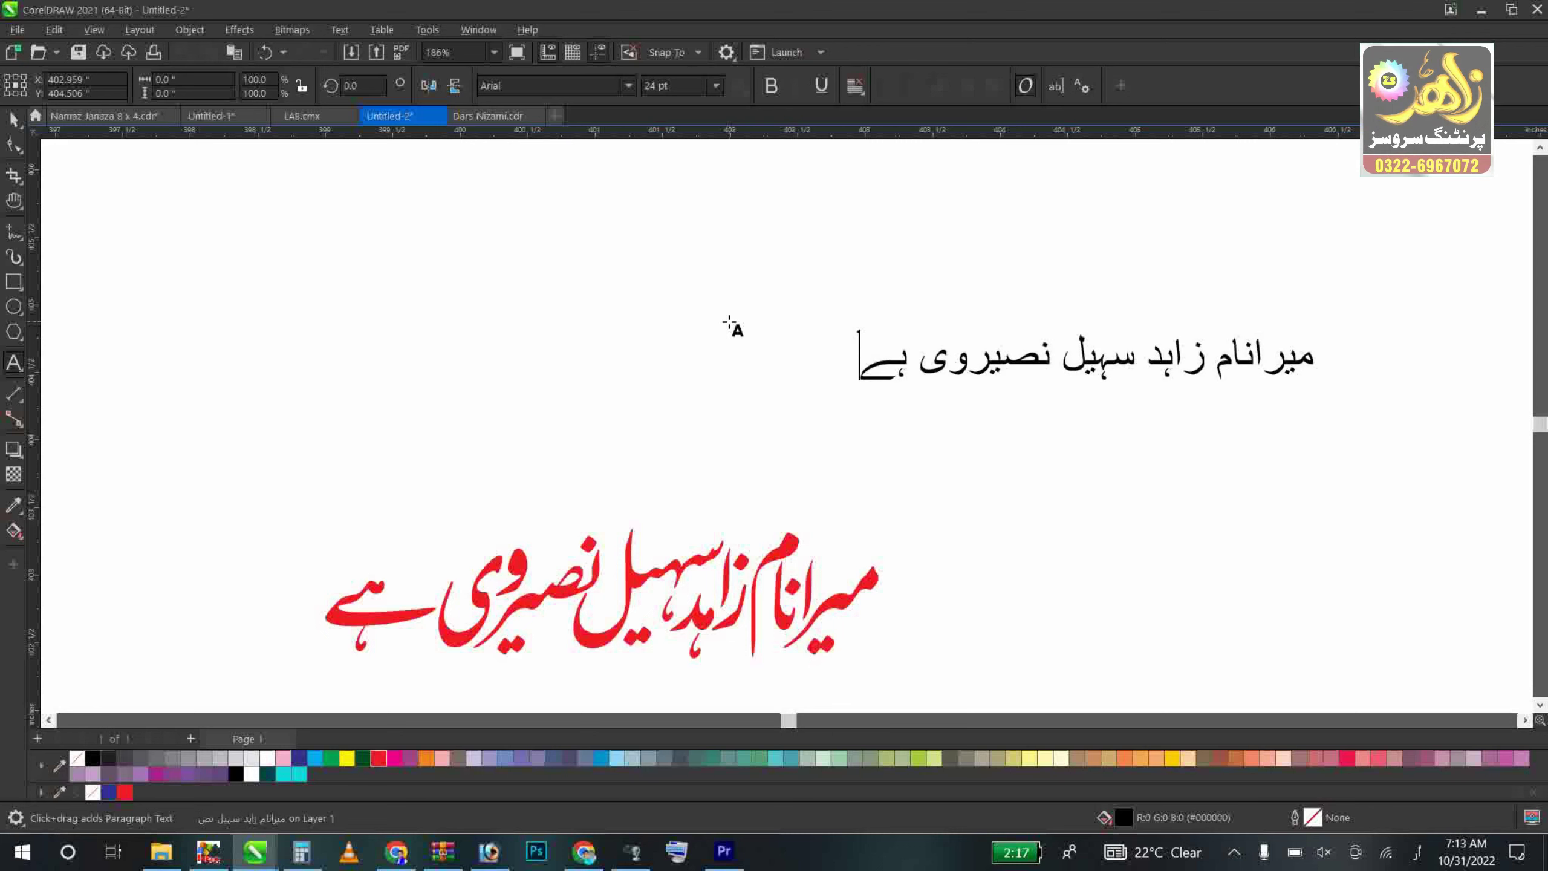
pyautogui.hotkey('ctrl', 'space')
pyautogui.click(987, 369)
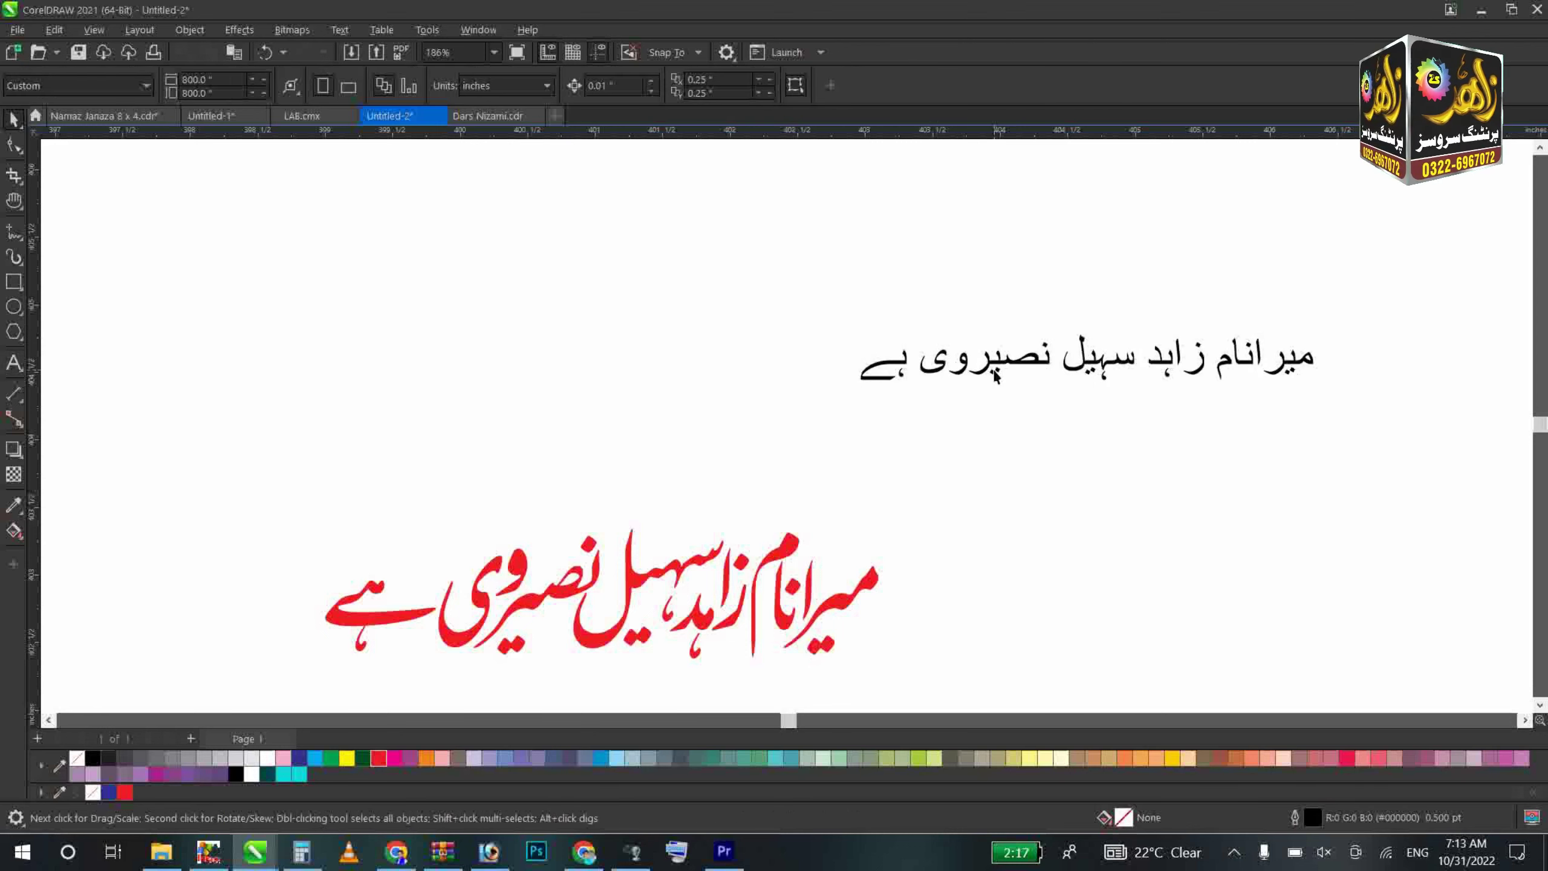
# - Set the black Urdu sentence in Mehr Nastaliq Web
pyautogui.click(987, 369)
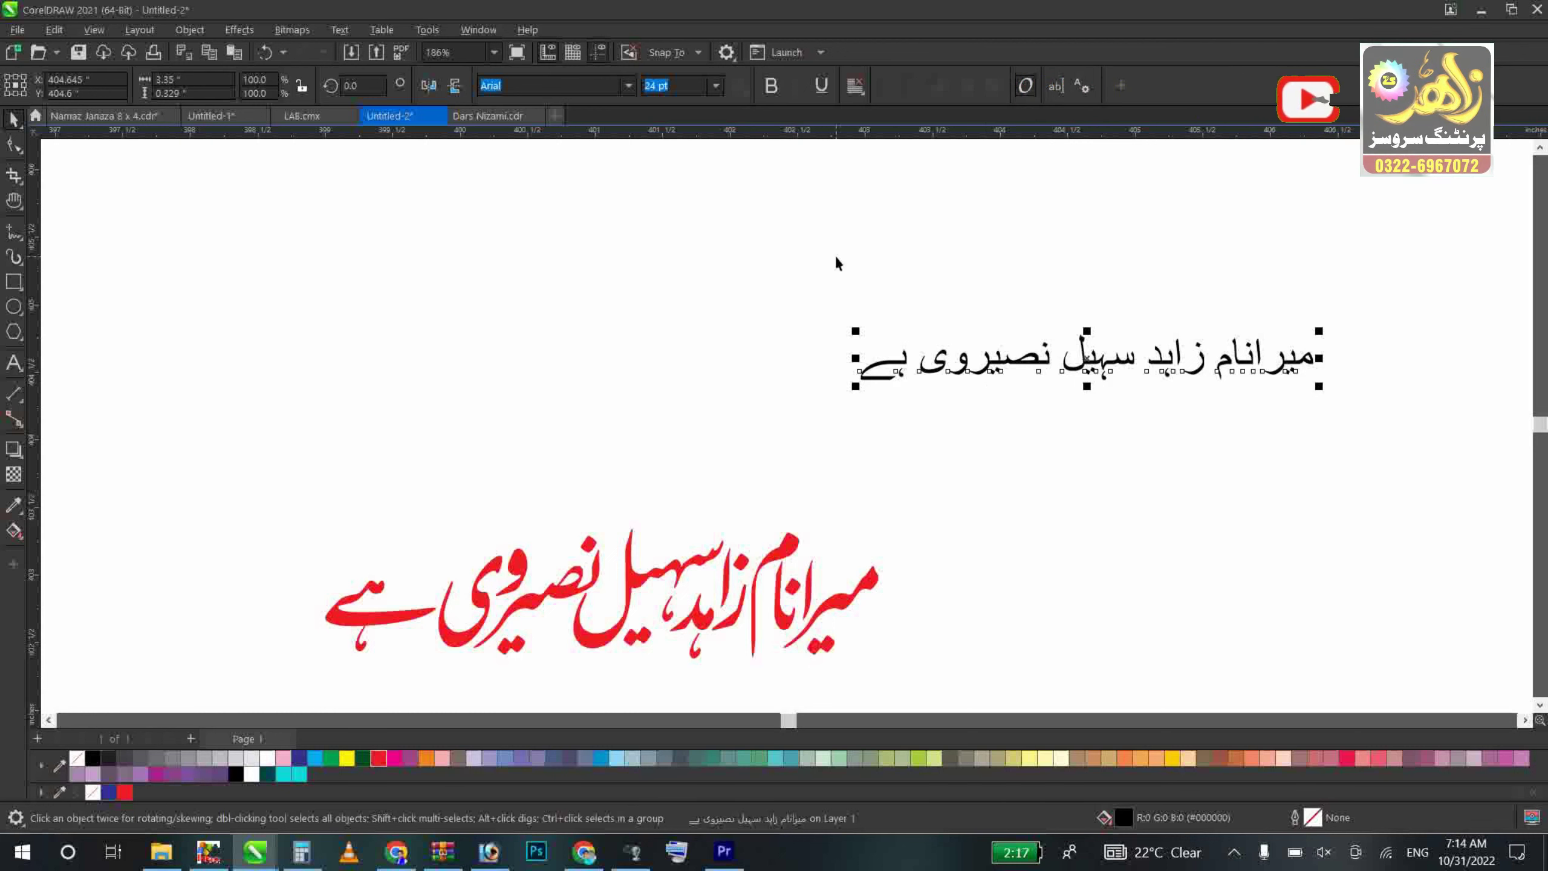
pyautogui.click(627, 85)
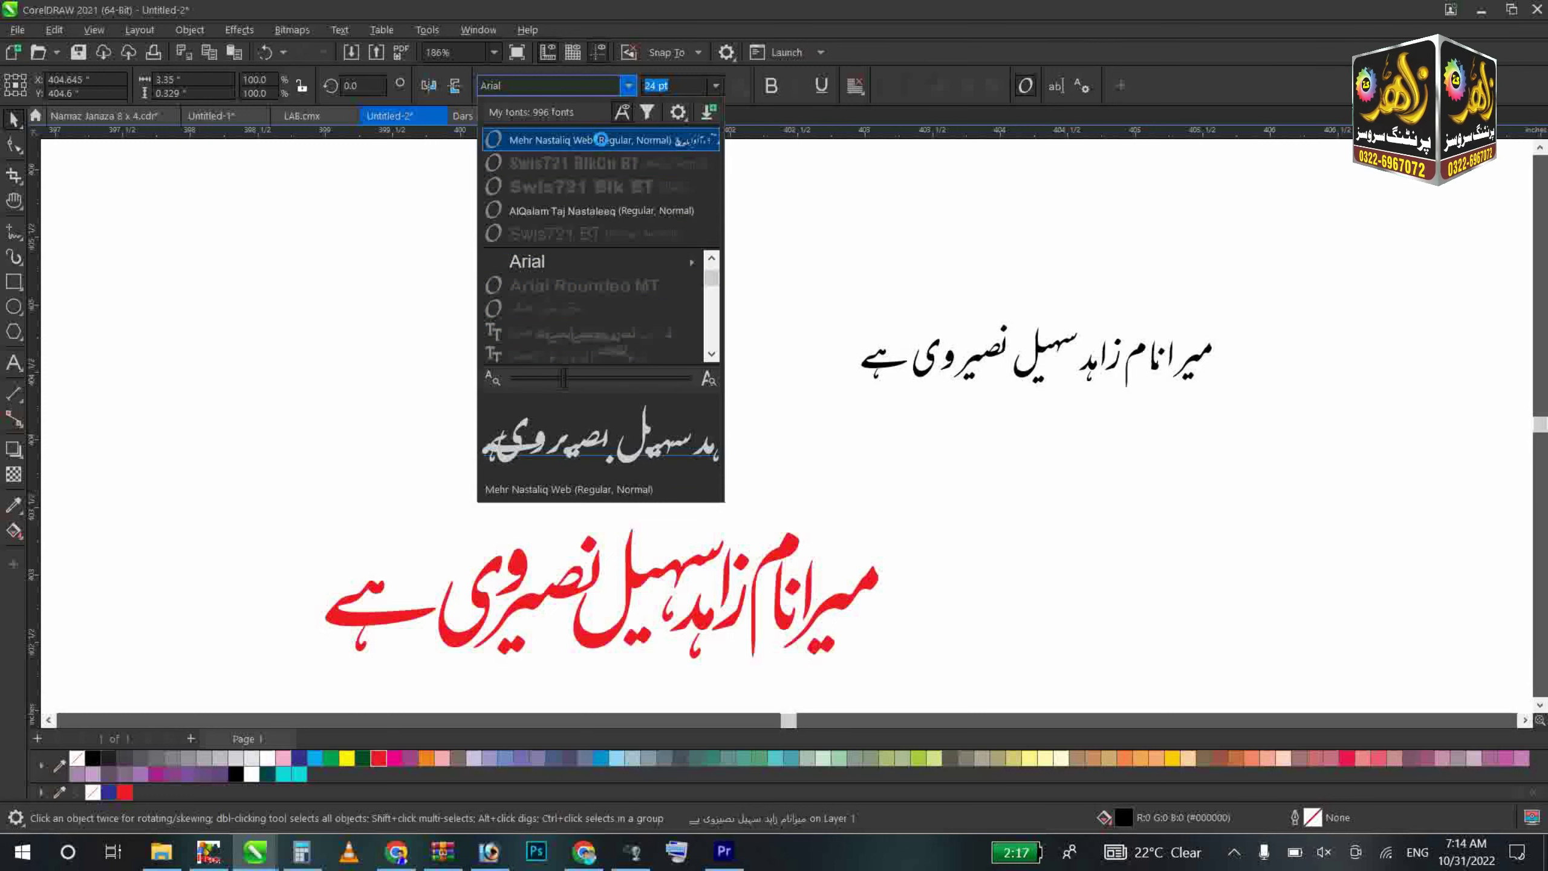
pyautogui.click(601, 139)
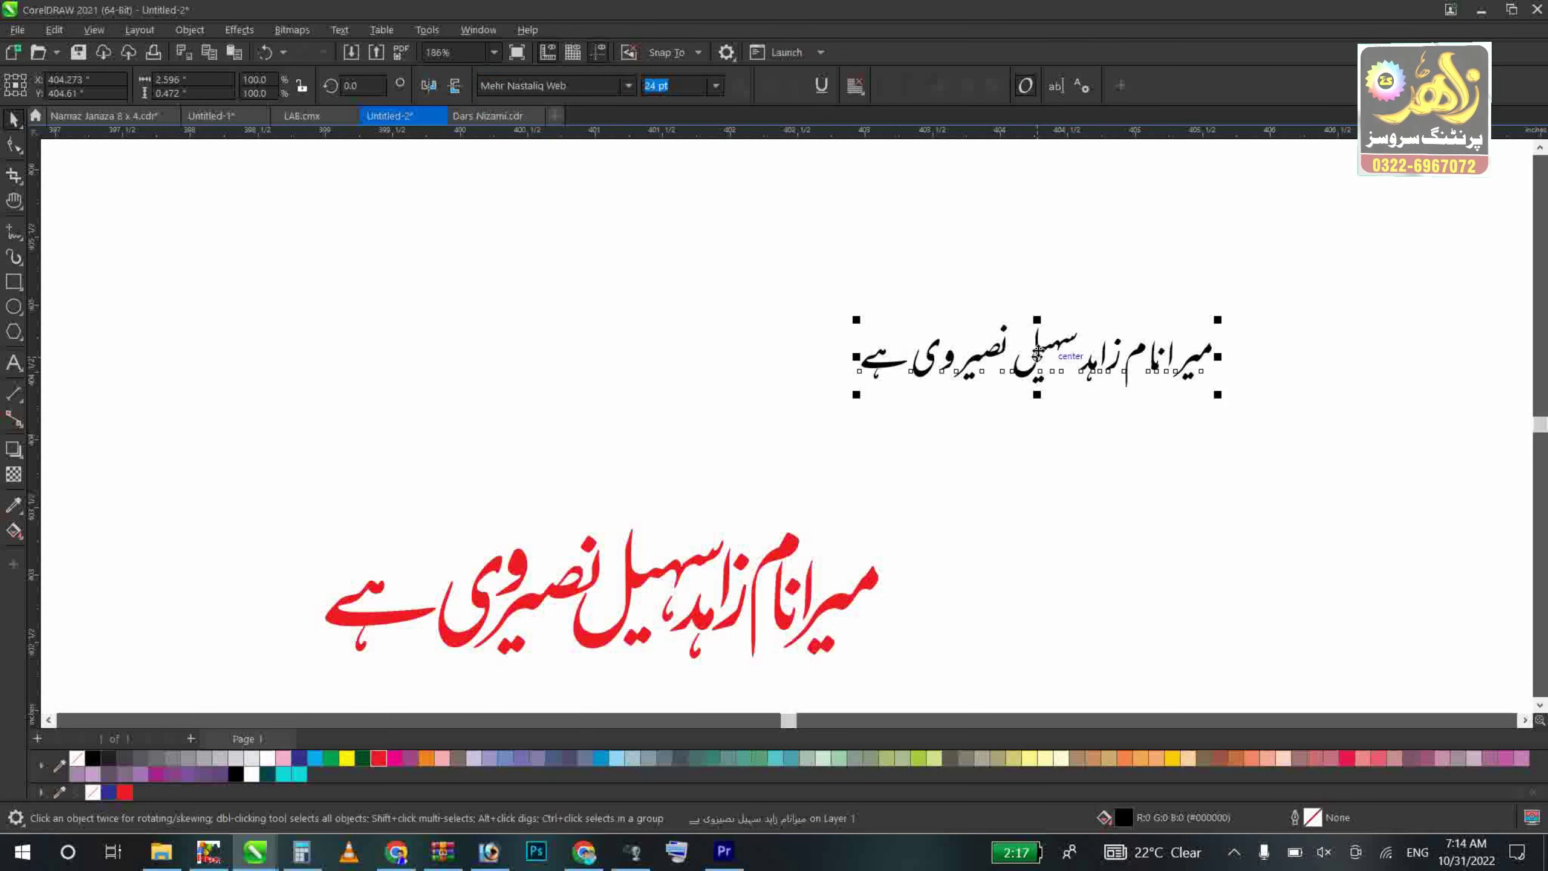
# - Drop a copy just above it and set that copy in AlQalam Taj Nastaleeq
pyautogui.moveTo(1036, 350); pyautogui.dragTo(1029, 262)
pyautogui.rightClick(1029, 263)
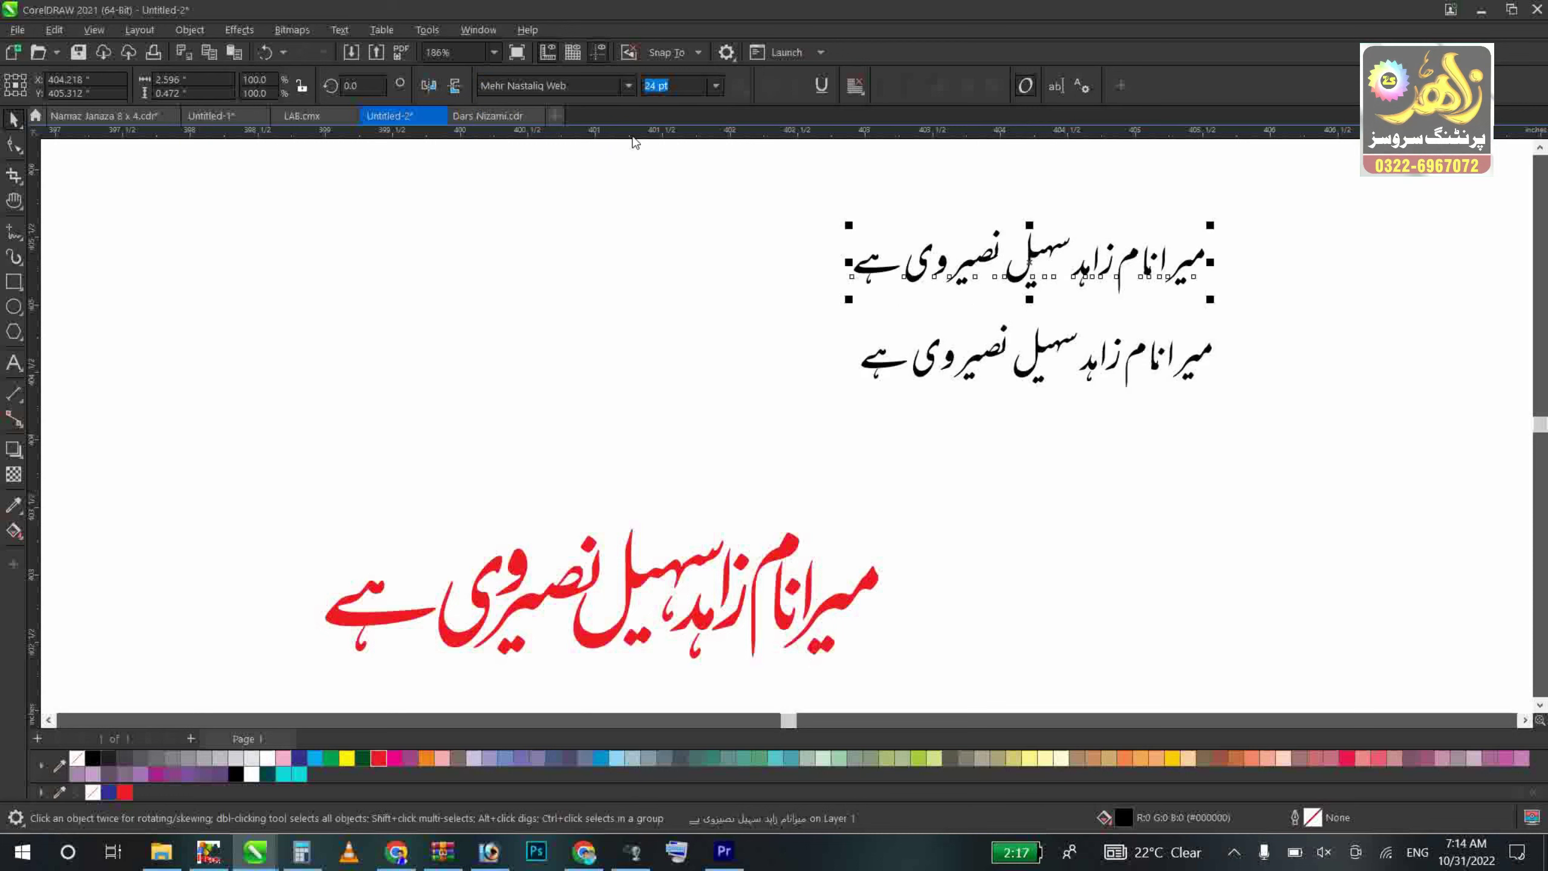
pyautogui.click(629, 87)
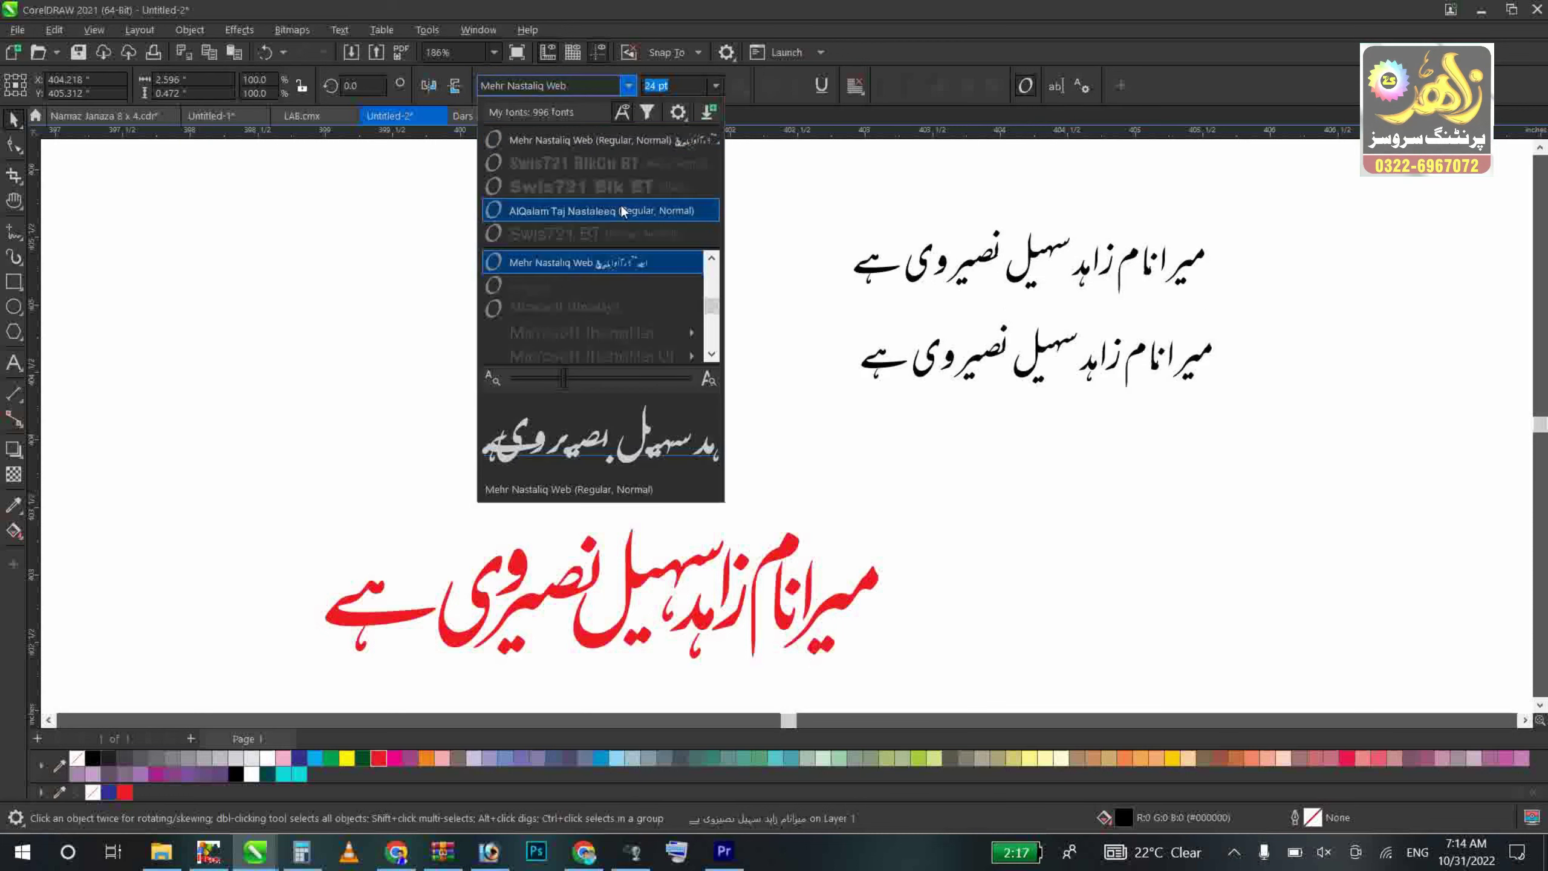
pyautogui.click(620, 204)
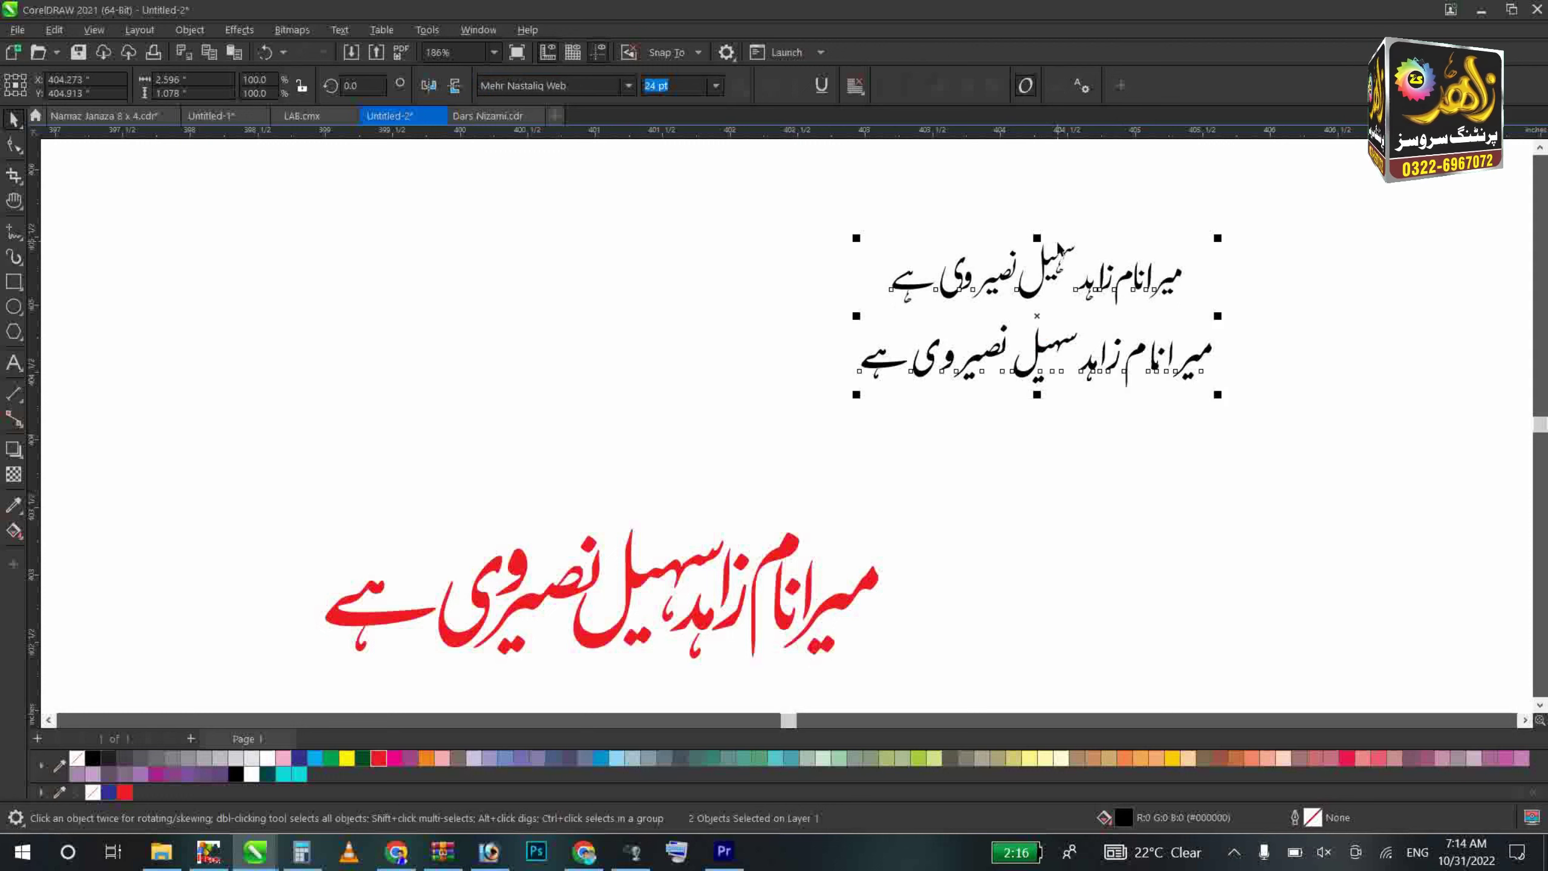
# - Drag another copy above the top line and zoom out to view the layout
pyautogui.click(1102, 308)
pyautogui.click(1090, 297)
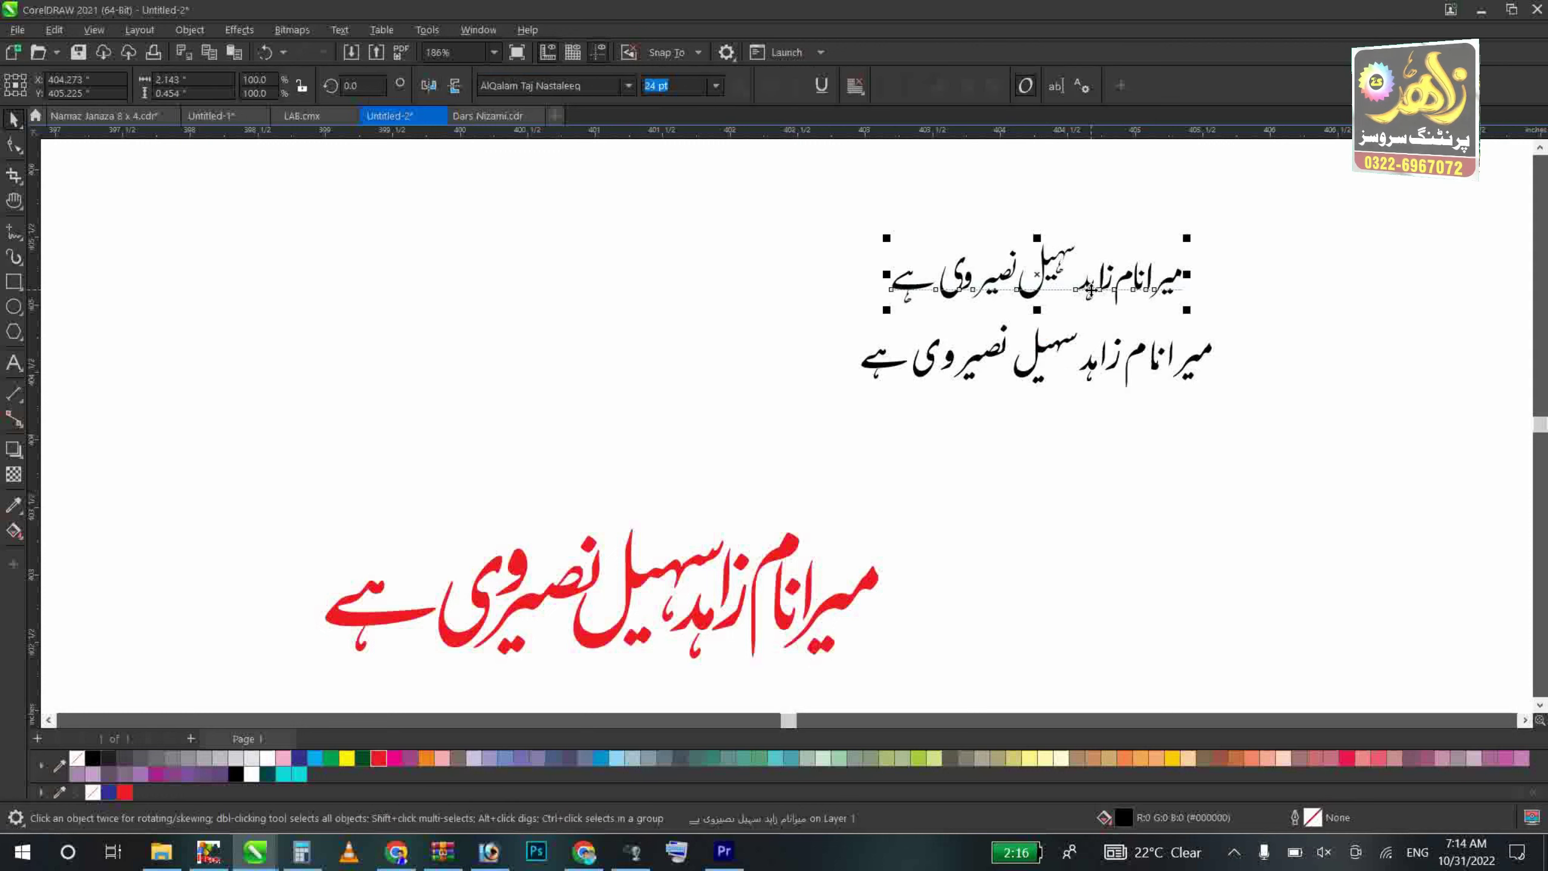
pyautogui.moveTo(1090, 297); pyautogui.dragTo(1094, 207)
pyautogui.scroll(-1, 1095, 203)
pyautogui.press('F2')
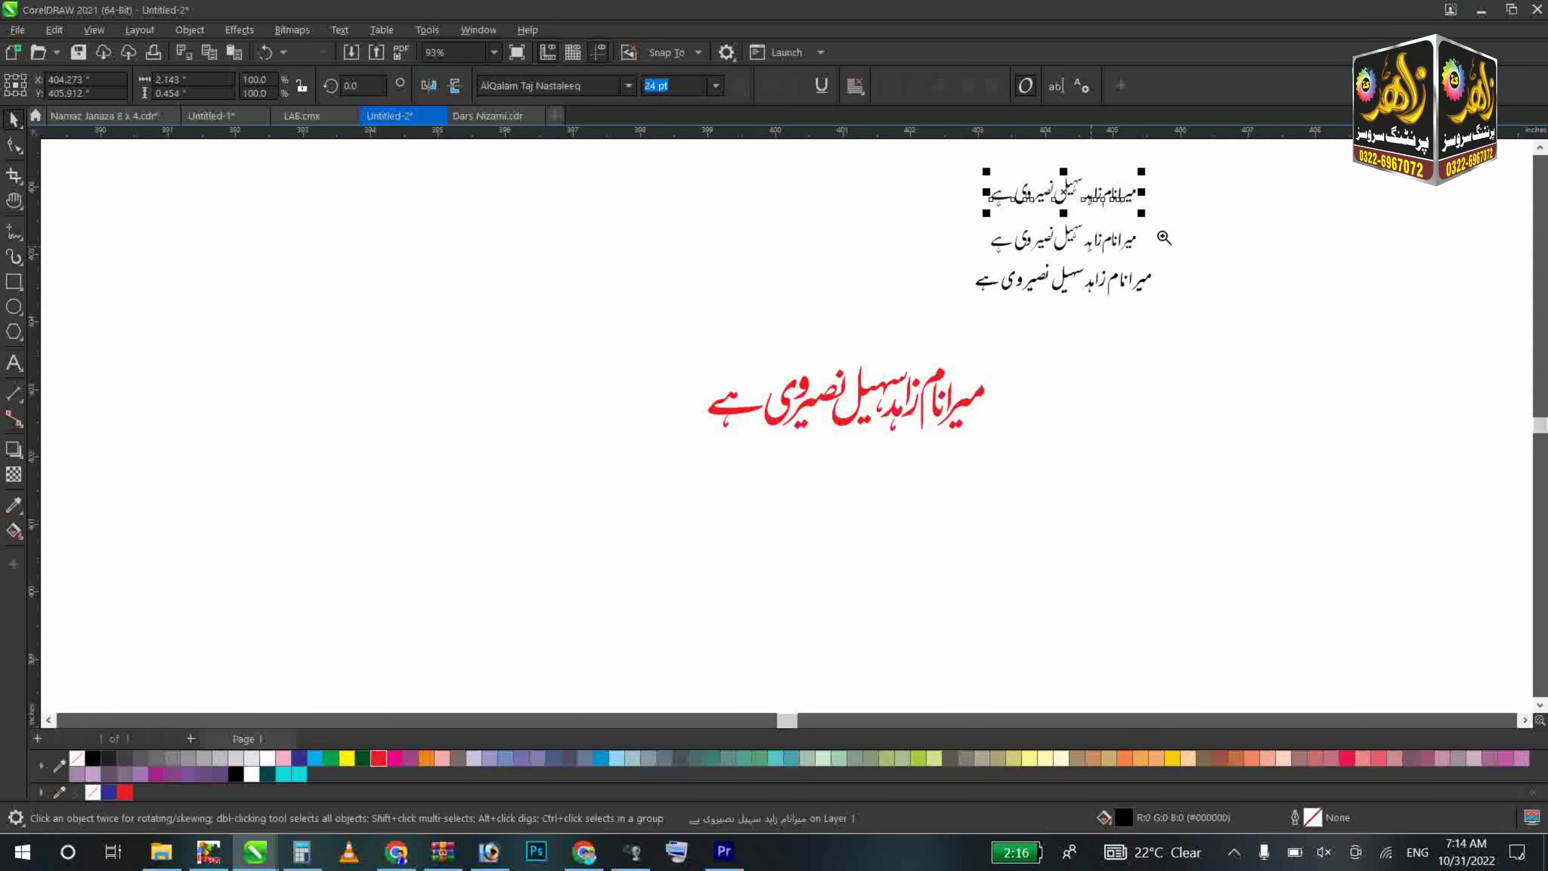
# - Set the top line in Gandhara Suls and drag a copy of it upward
pyautogui.moveTo(1257, 144); pyautogui.dragTo(650, 350)
pyautogui.press('super+space')
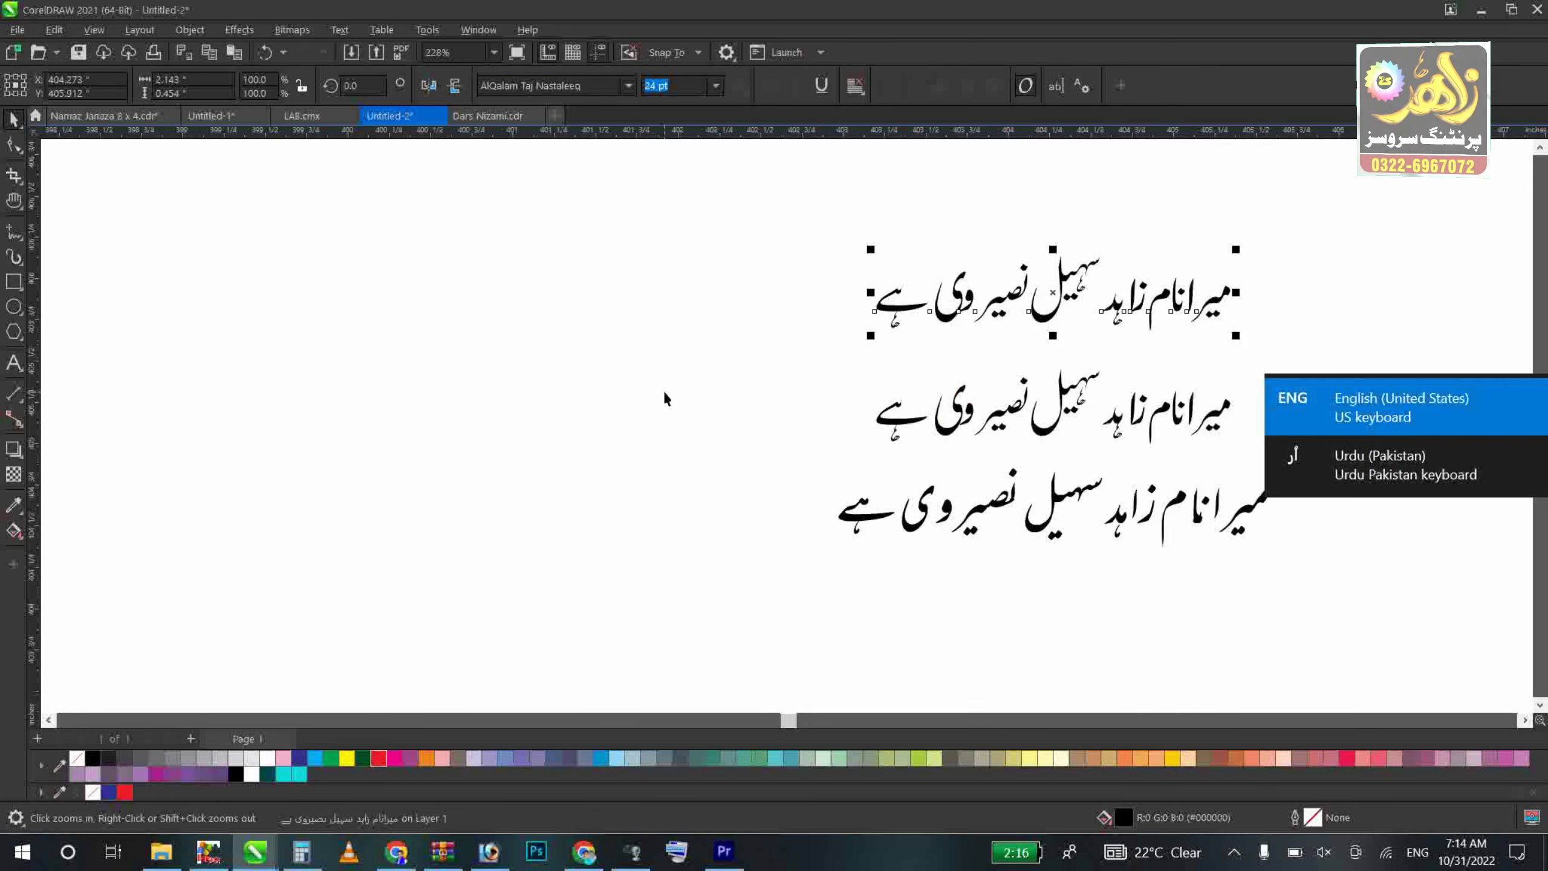
pyautogui.click(587, 85)
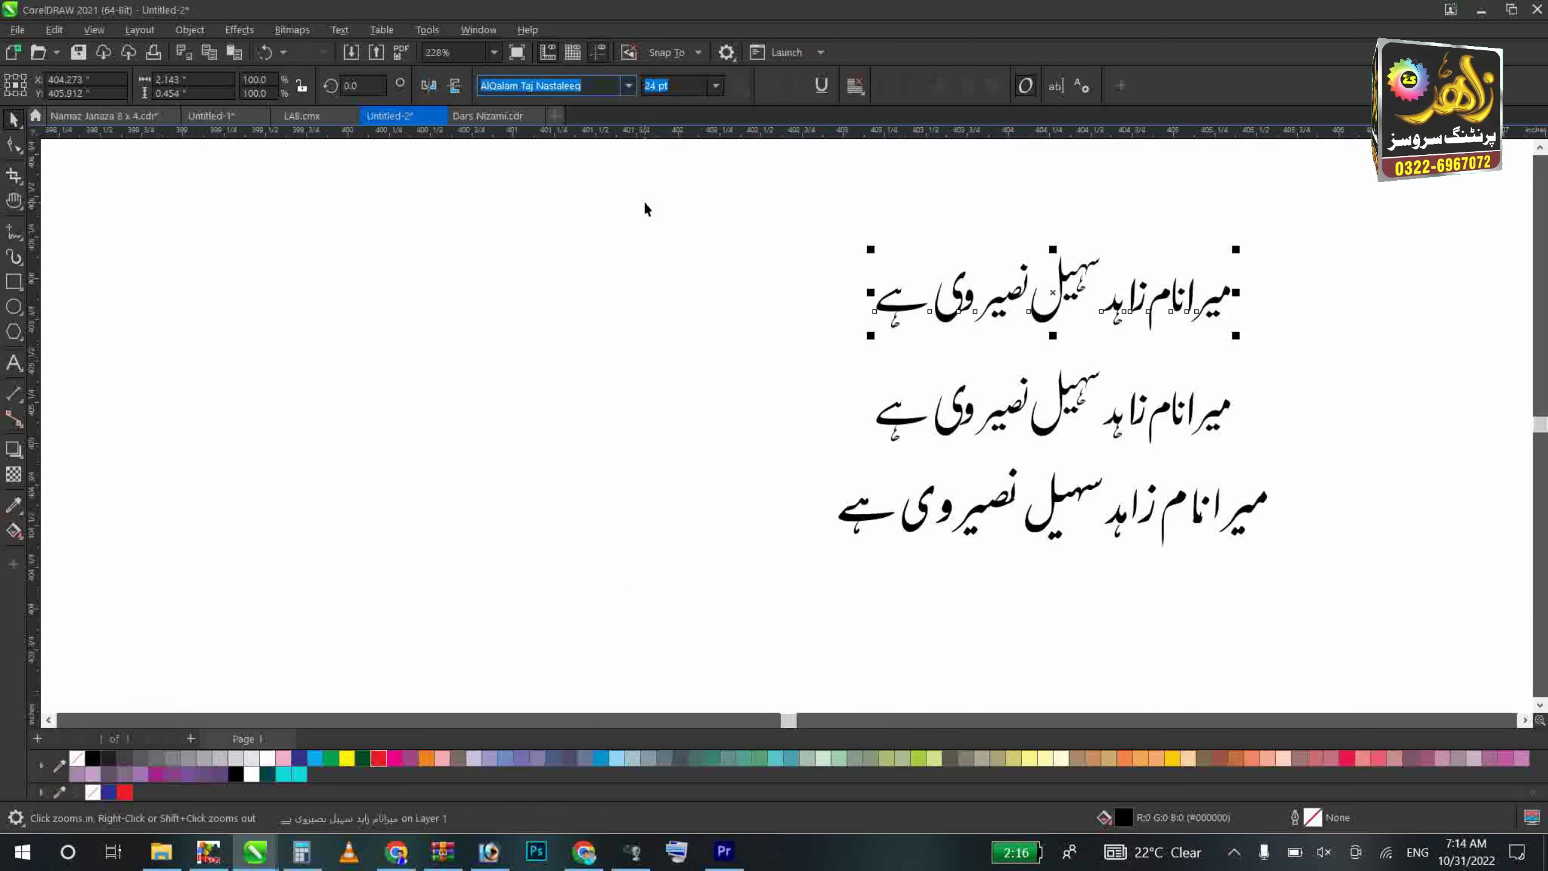
pyautogui.write('Gandhara Suls')
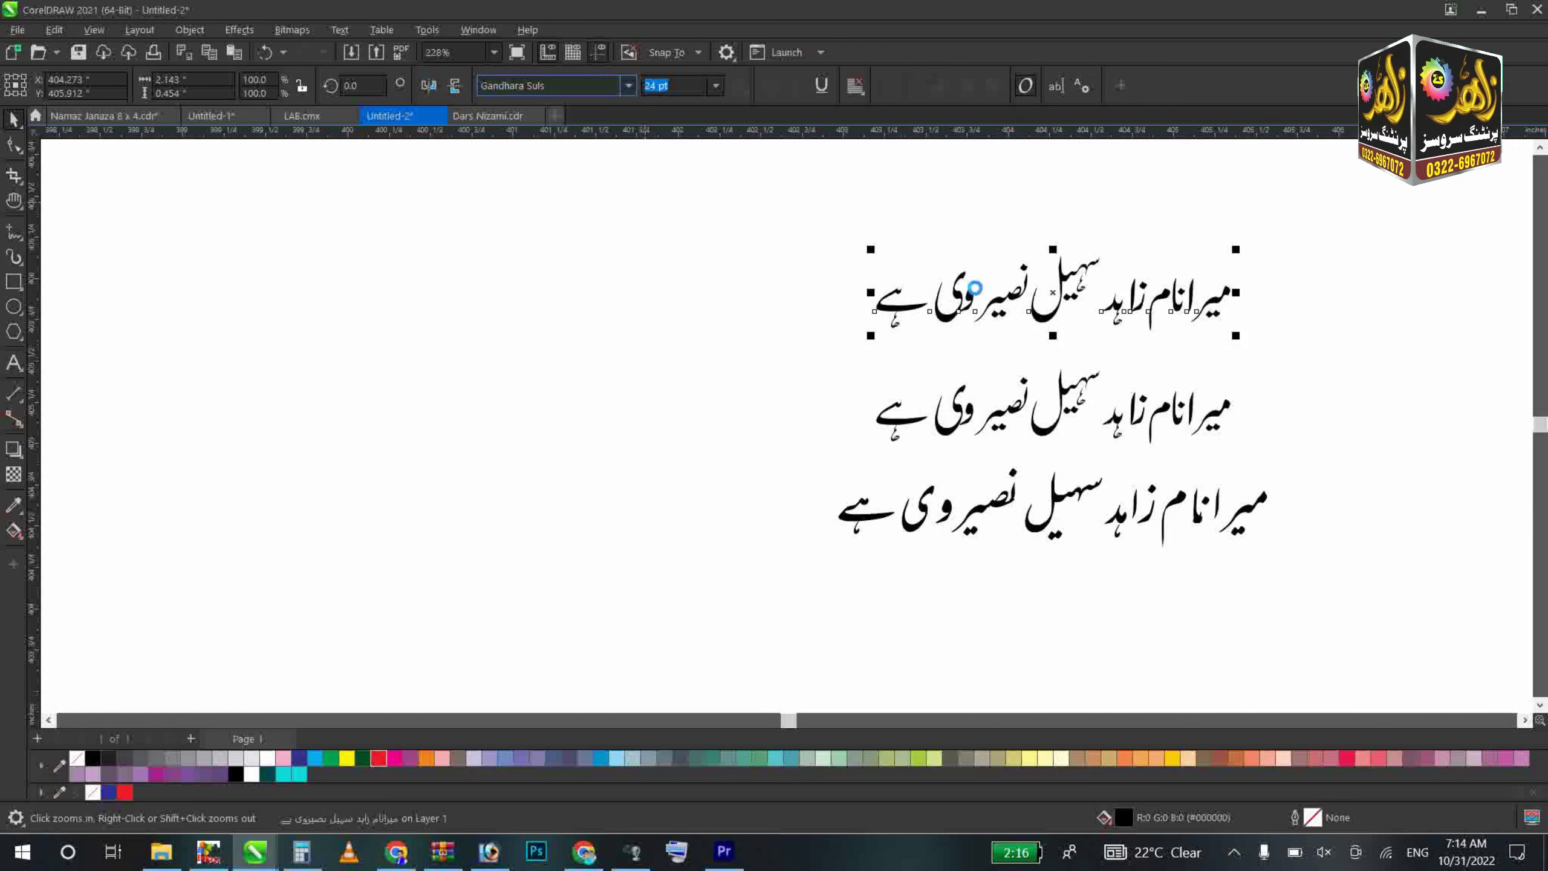
pyautogui.moveTo(1121, 305); pyautogui.dragTo(1075, 330)
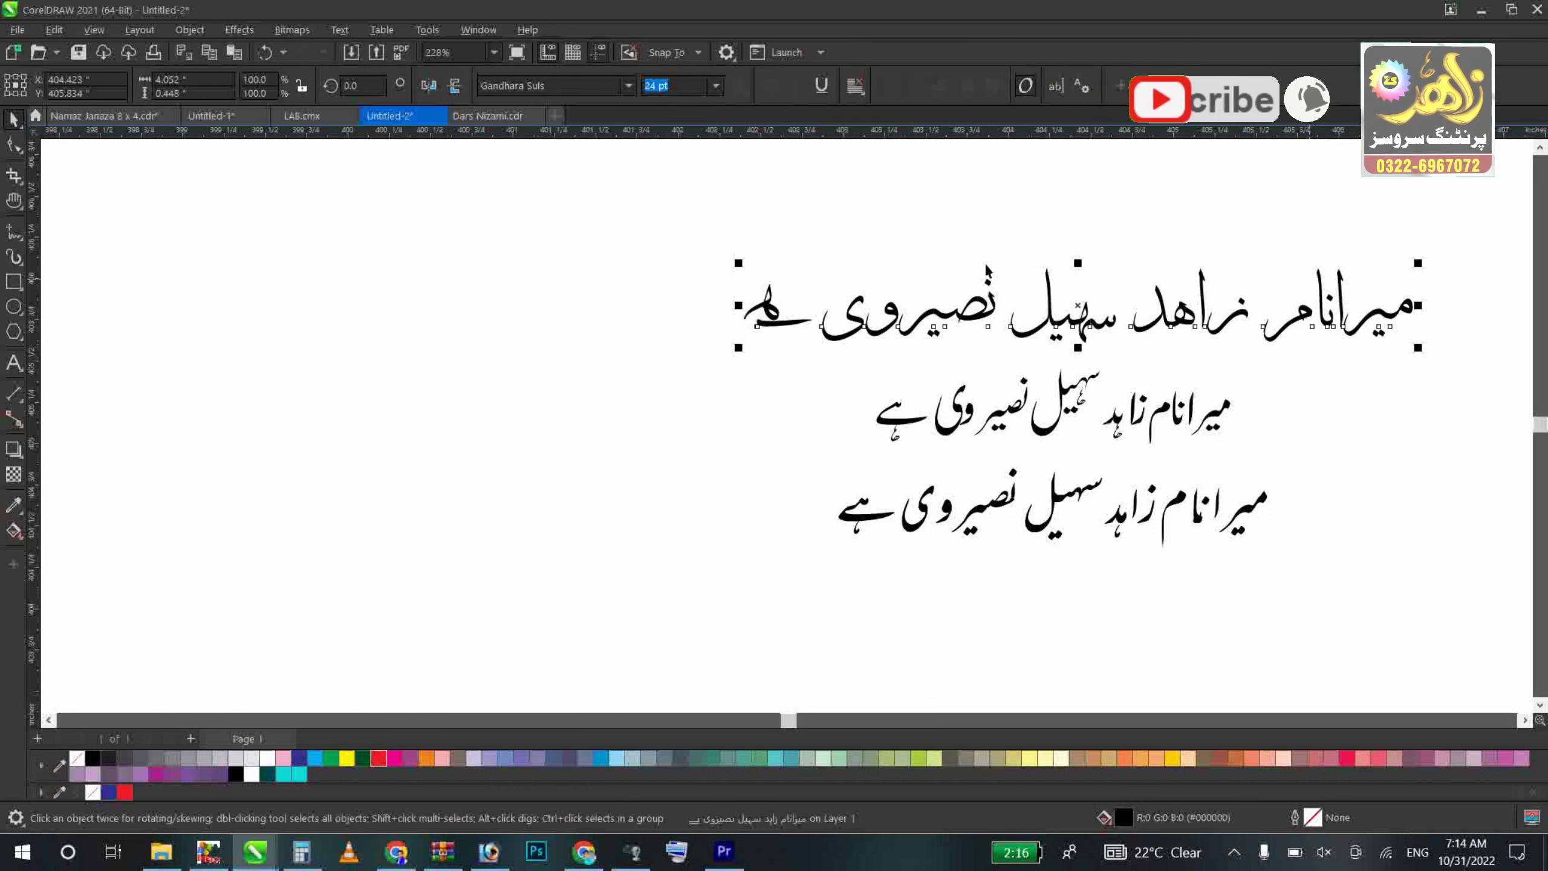
pyautogui.moveTo(1072, 319); pyautogui.dragTo(1014, 198)
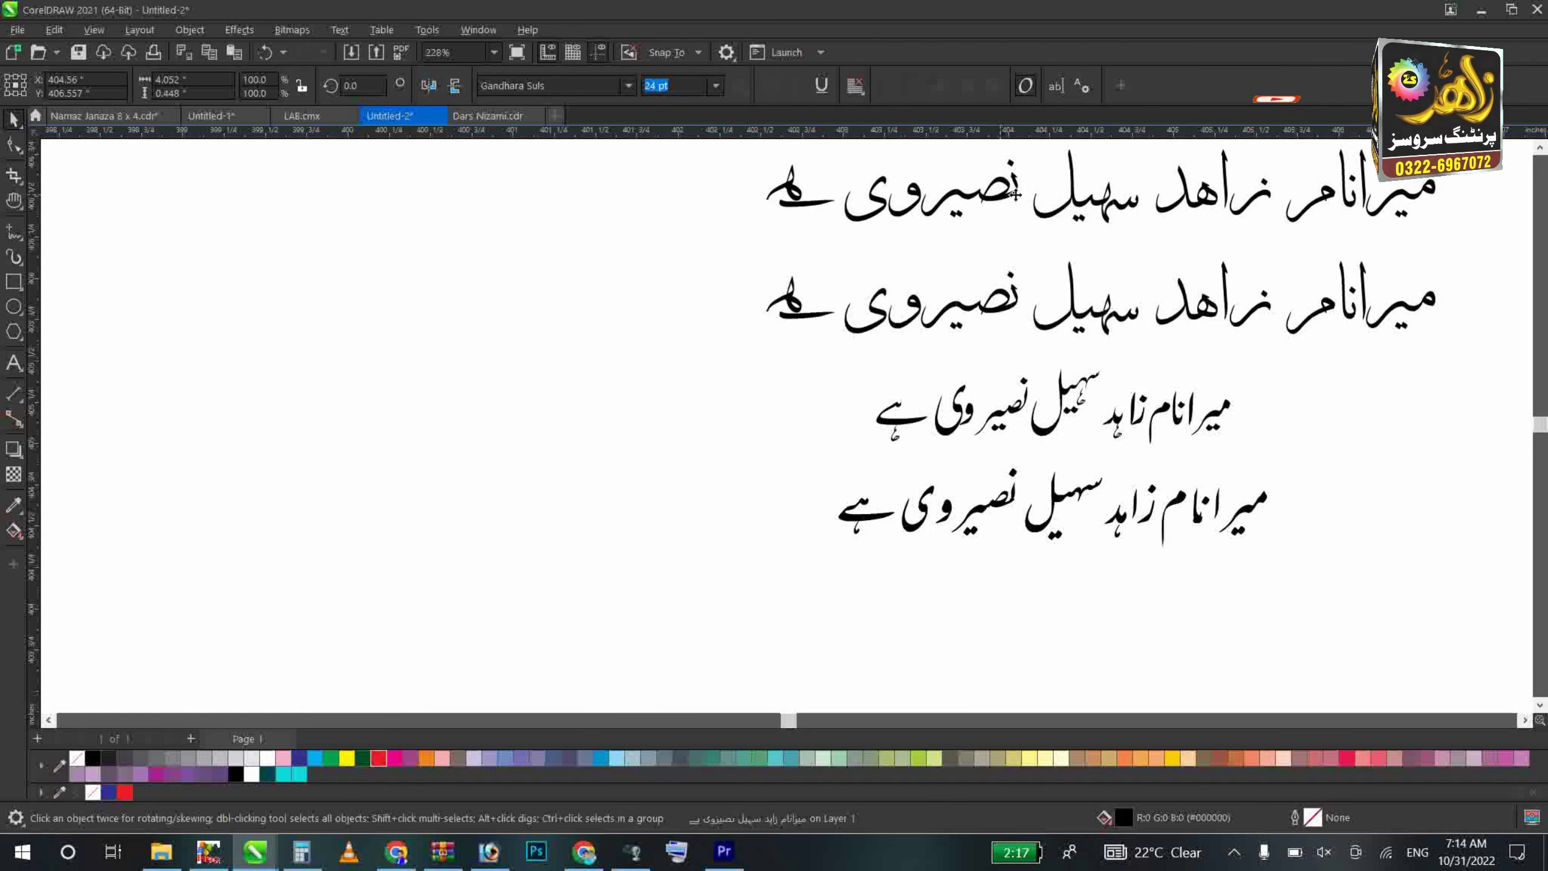
pyautogui.click(584, 84)
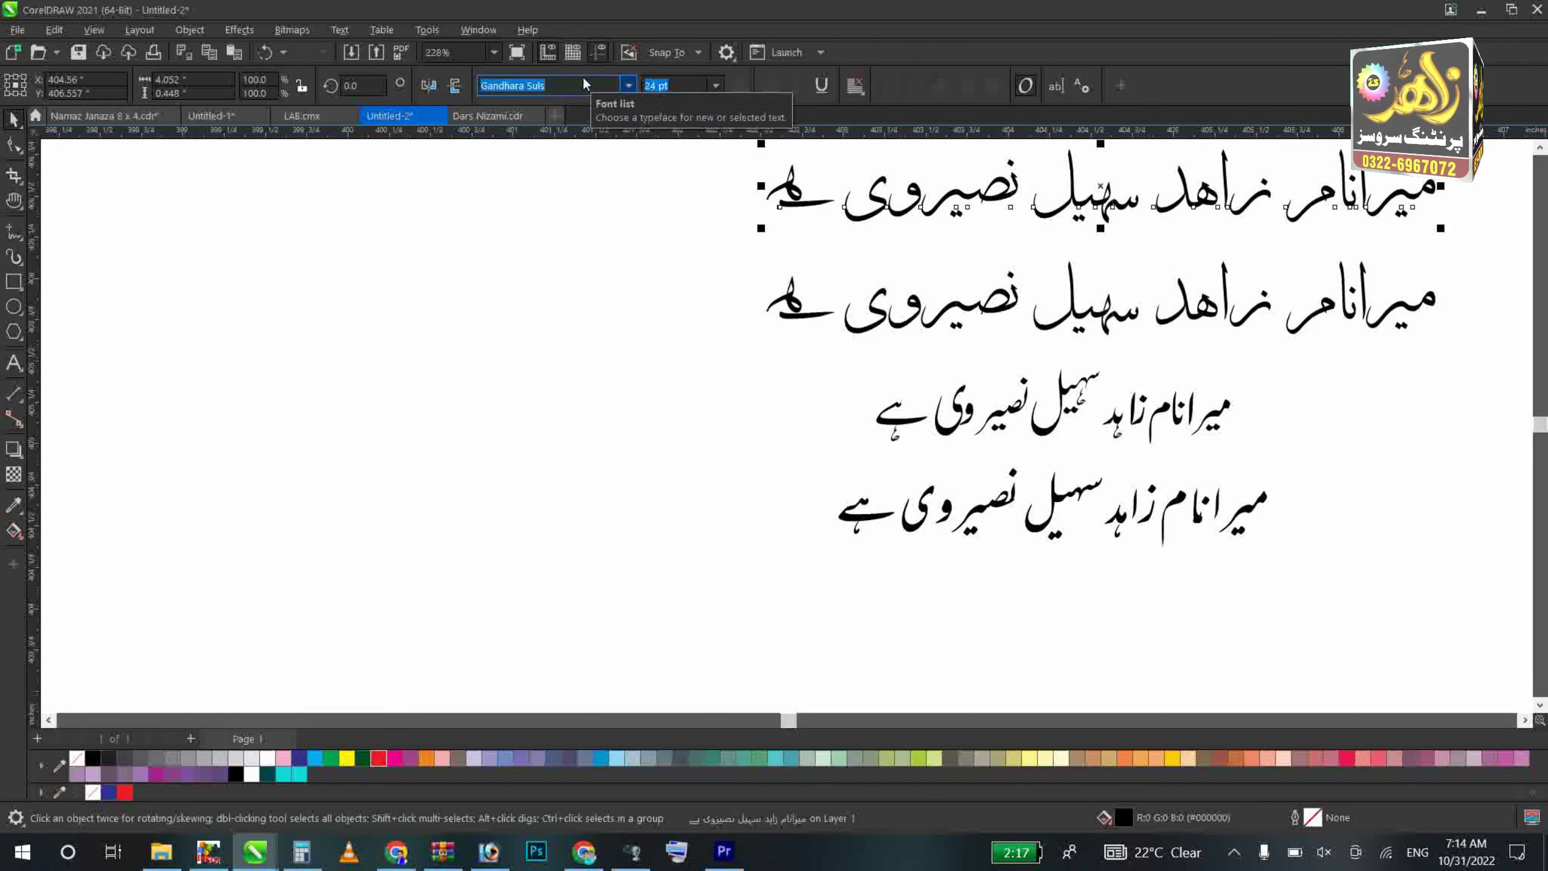
# - Set the copy in AlQalam Alvi Nastaleeq and drop another copy above it
pyautogui.write('AlQm')
pyautogui.press('BackSpace')
pyautogui.write('alam Alvi Nastaleeq')
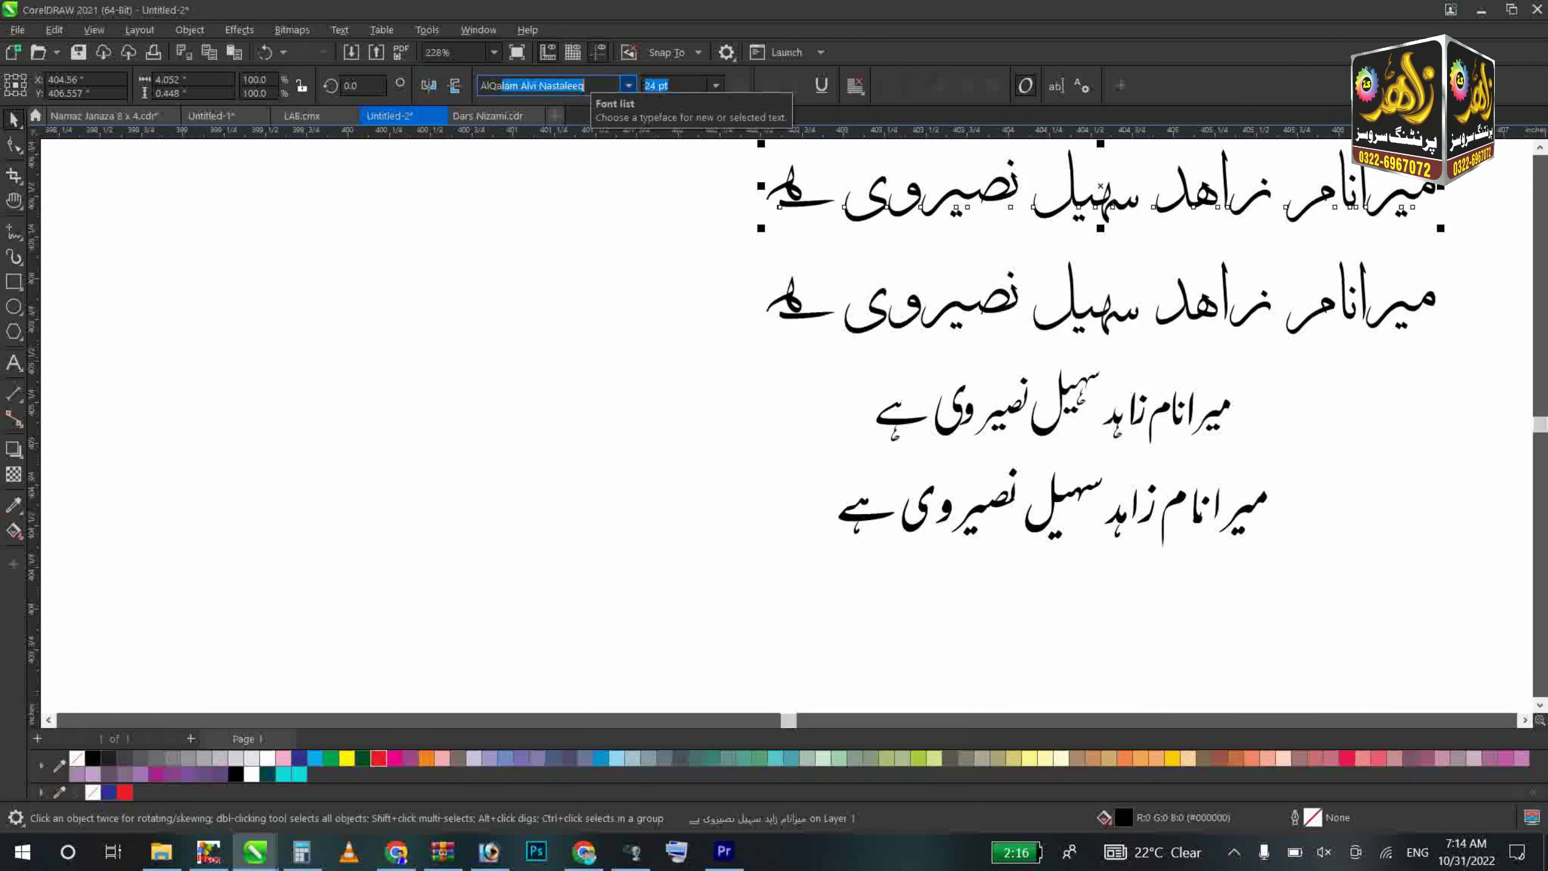
pyautogui.press('Down')
pyautogui.press('Down')
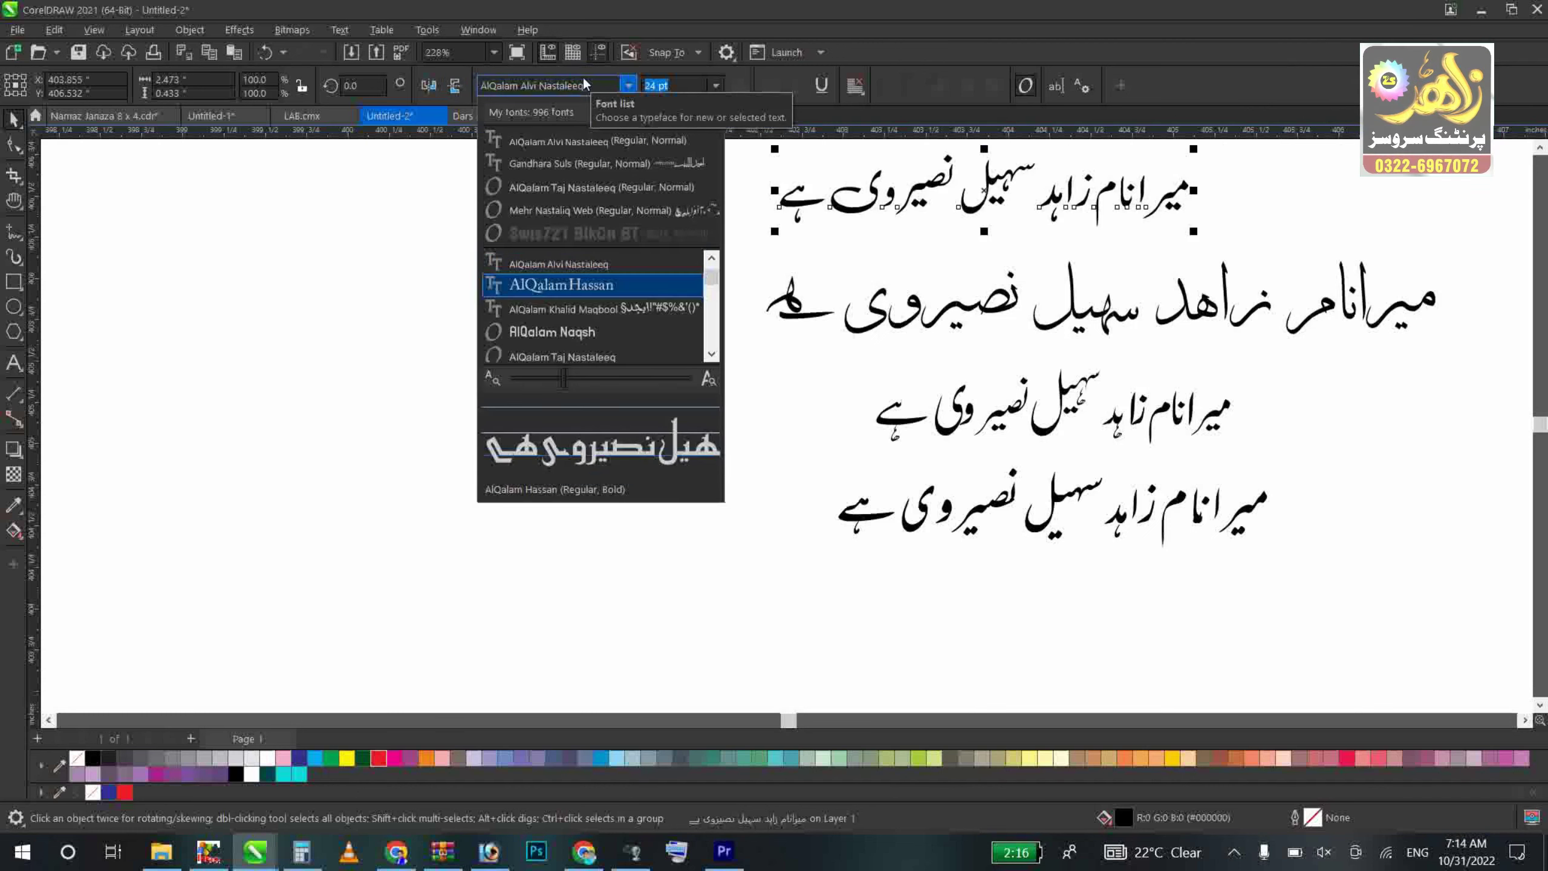
pyautogui.press('Up')
pyautogui.press('Down')
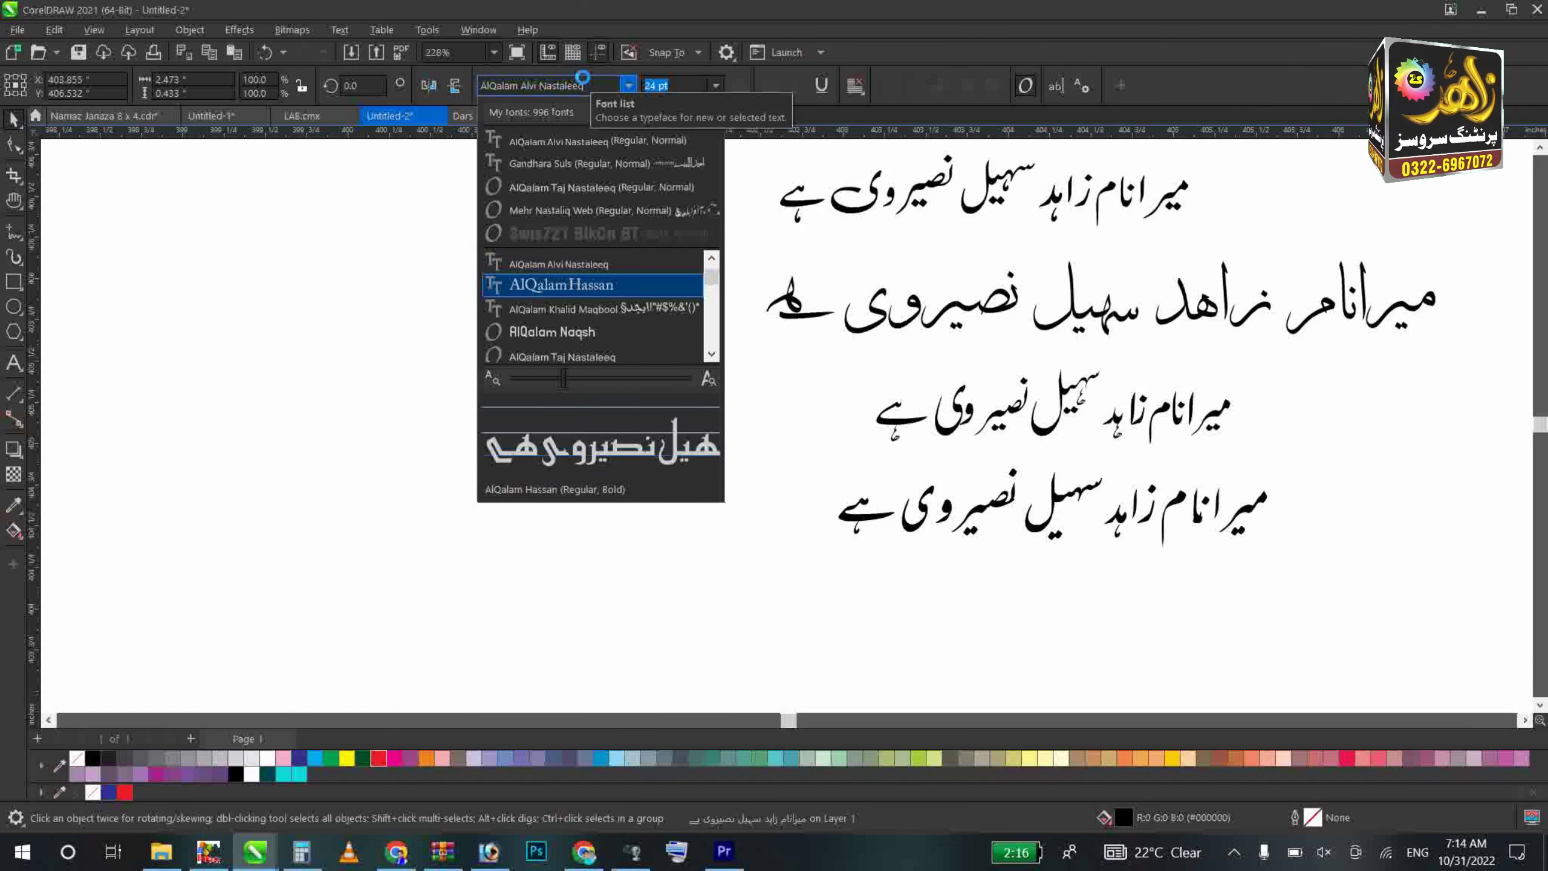
pyautogui.press('Up')
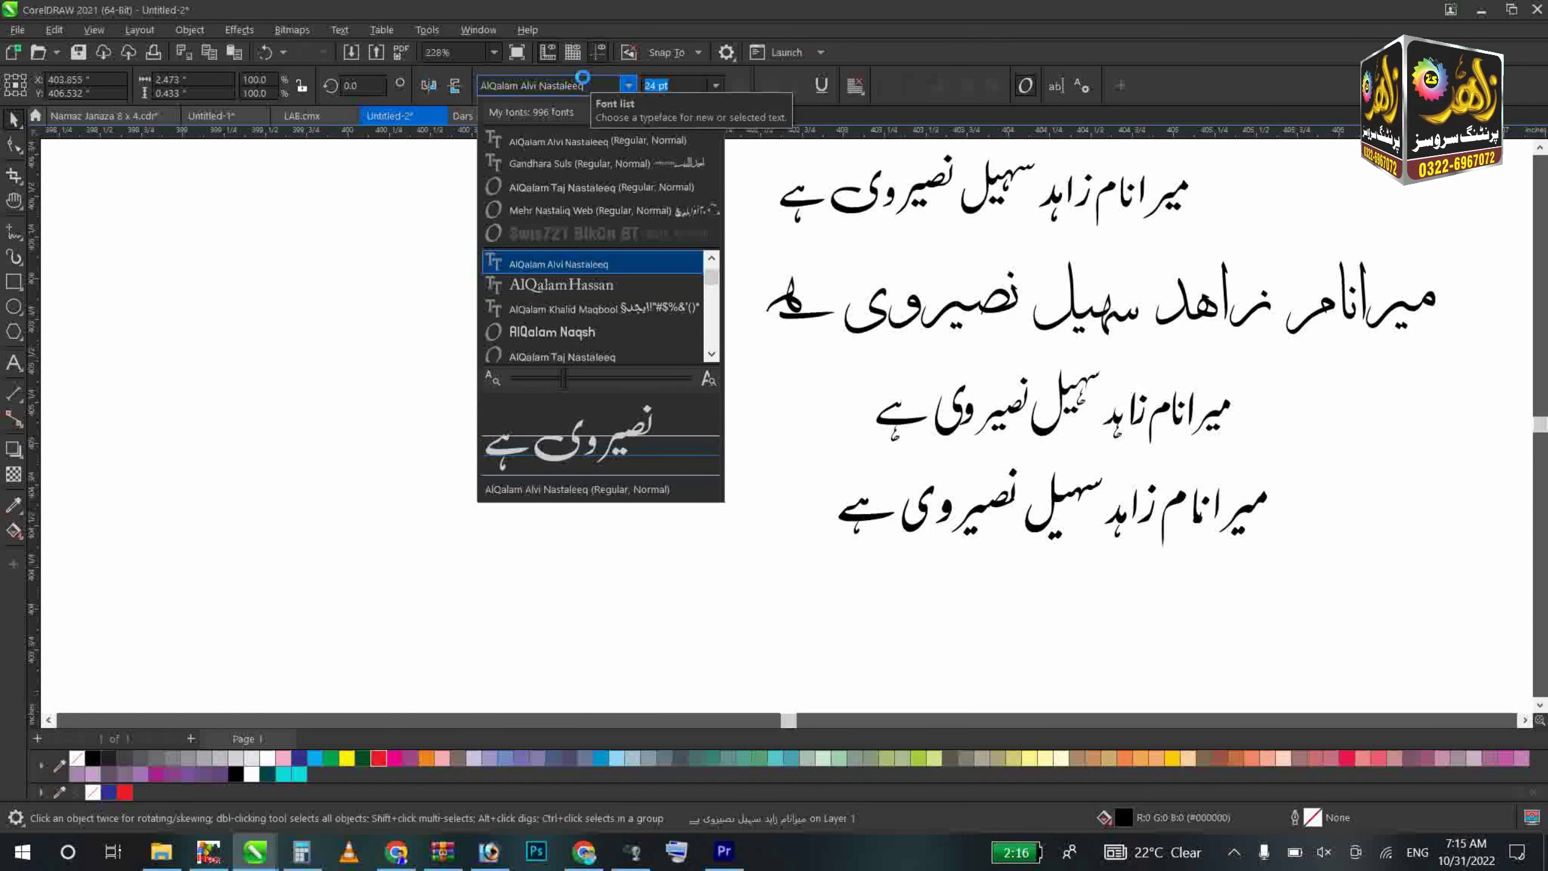
pyautogui.press('Return')
pyautogui.moveTo(1107, 187); pyautogui.dragTo(1330, 210)
pyautogui.moveTo(1174, 234); pyautogui.dragTo(1214, 210)
pyautogui.rightClick(1214, 211)
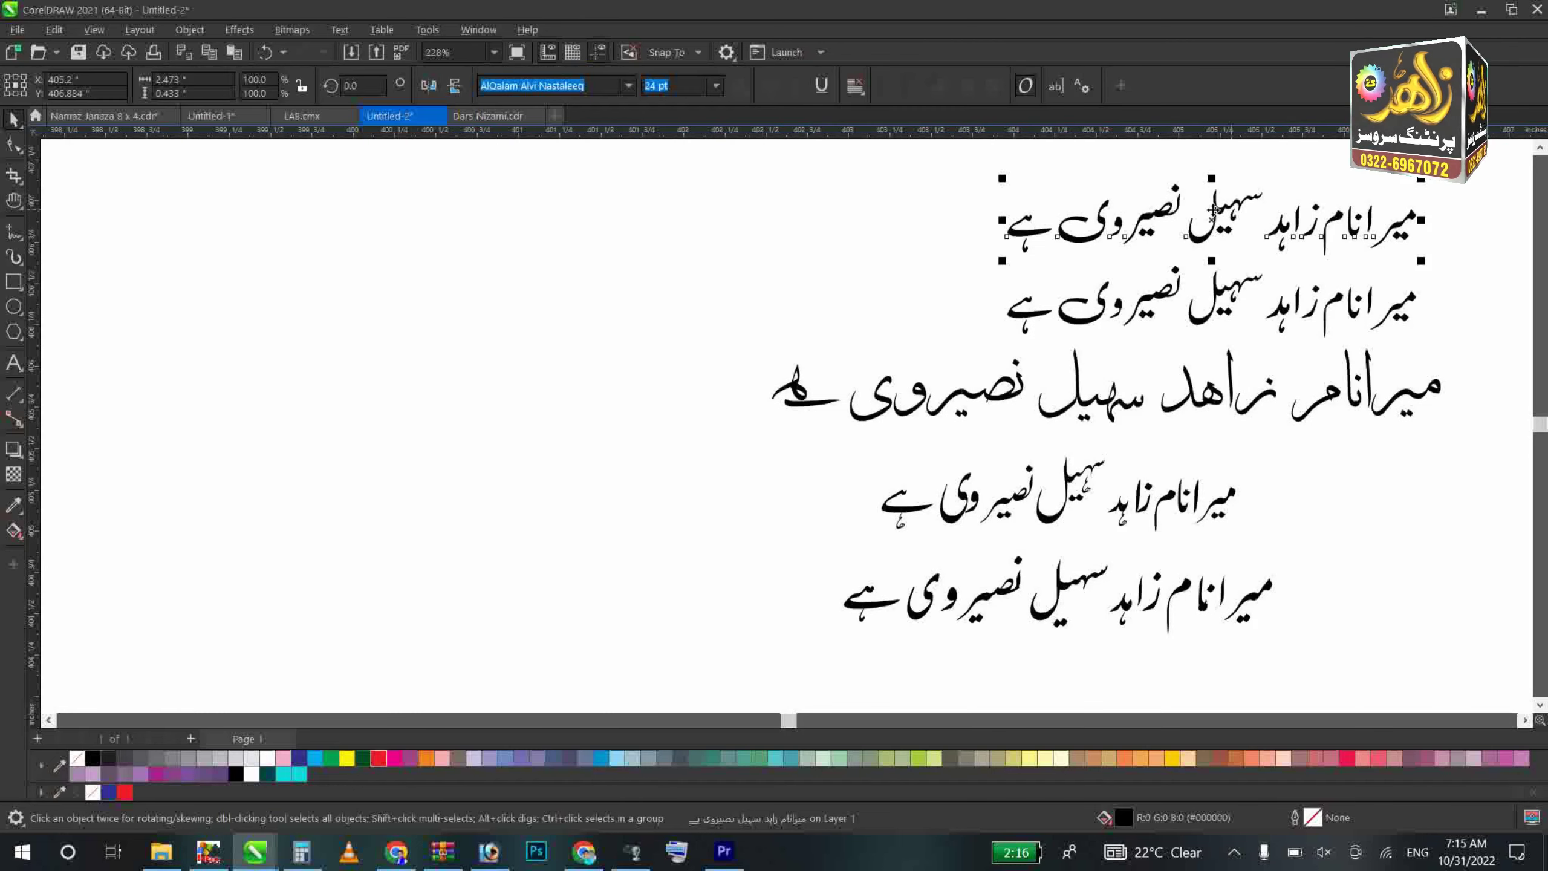
# - Set the top copy in Jameel Noori Nastaleeq Kasheeda Normal-Italic and move it upper left
pyautogui.write('Jameel')
pyautogui.click(628, 86)
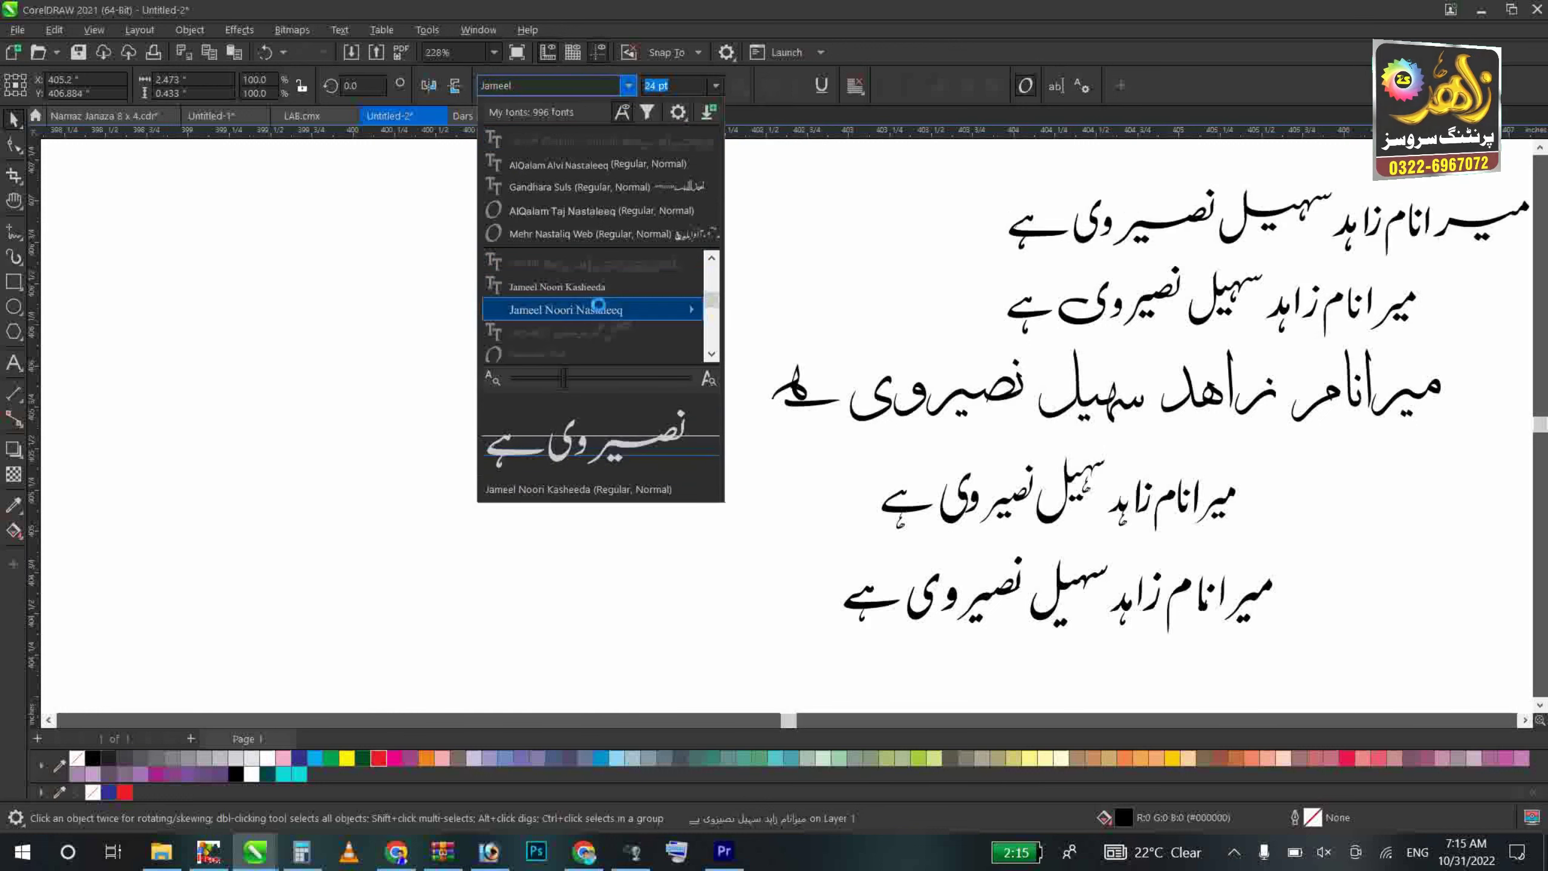
pyautogui.moveTo(613, 308)
pyautogui.click(771, 311)
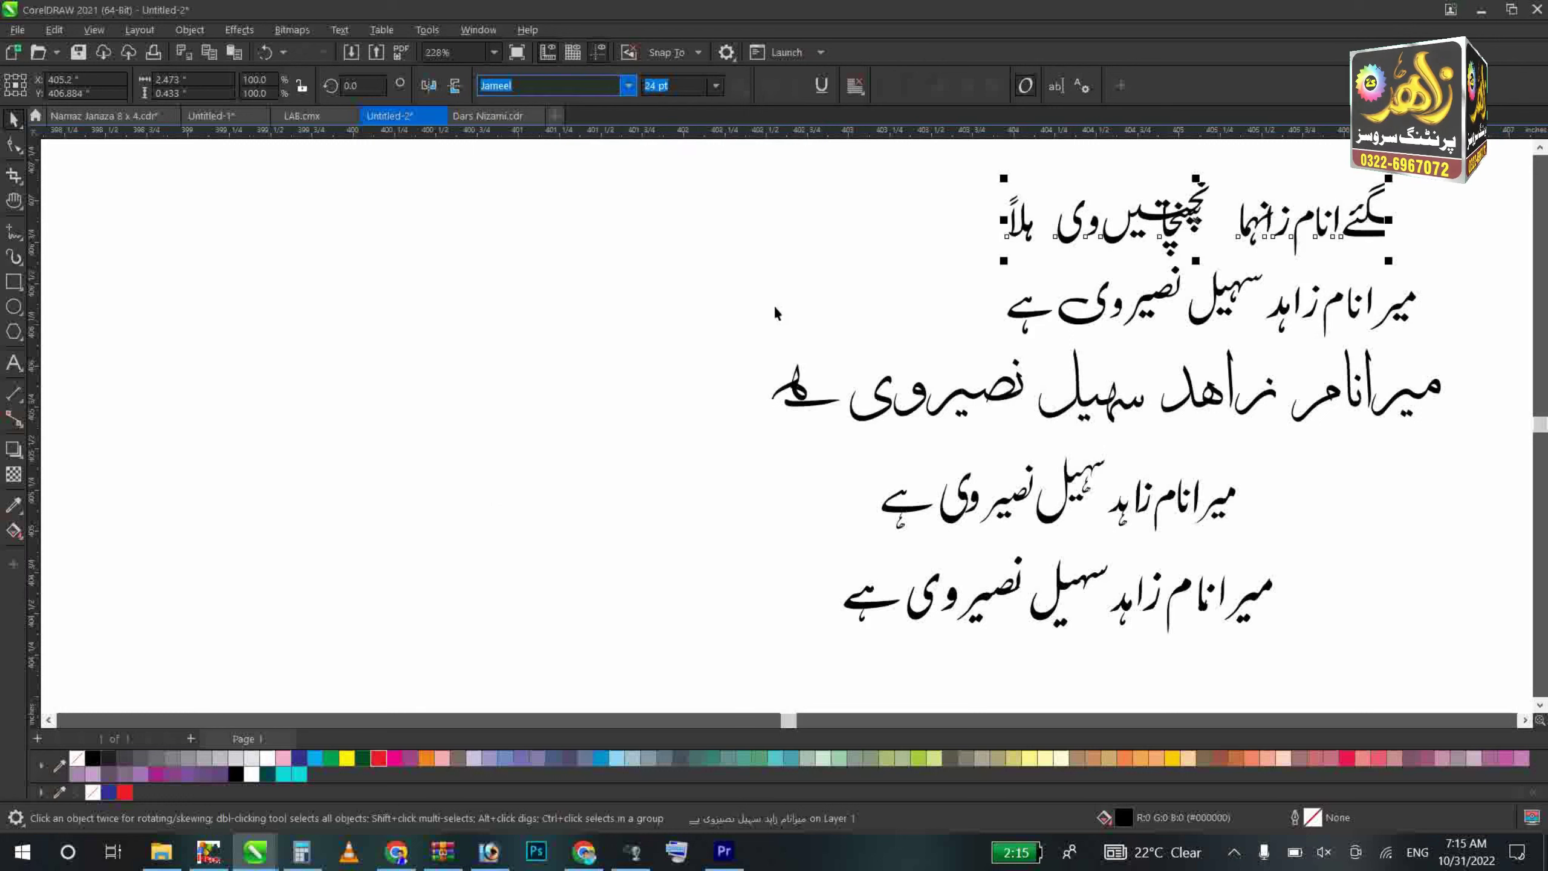
pyautogui.click(628, 88)
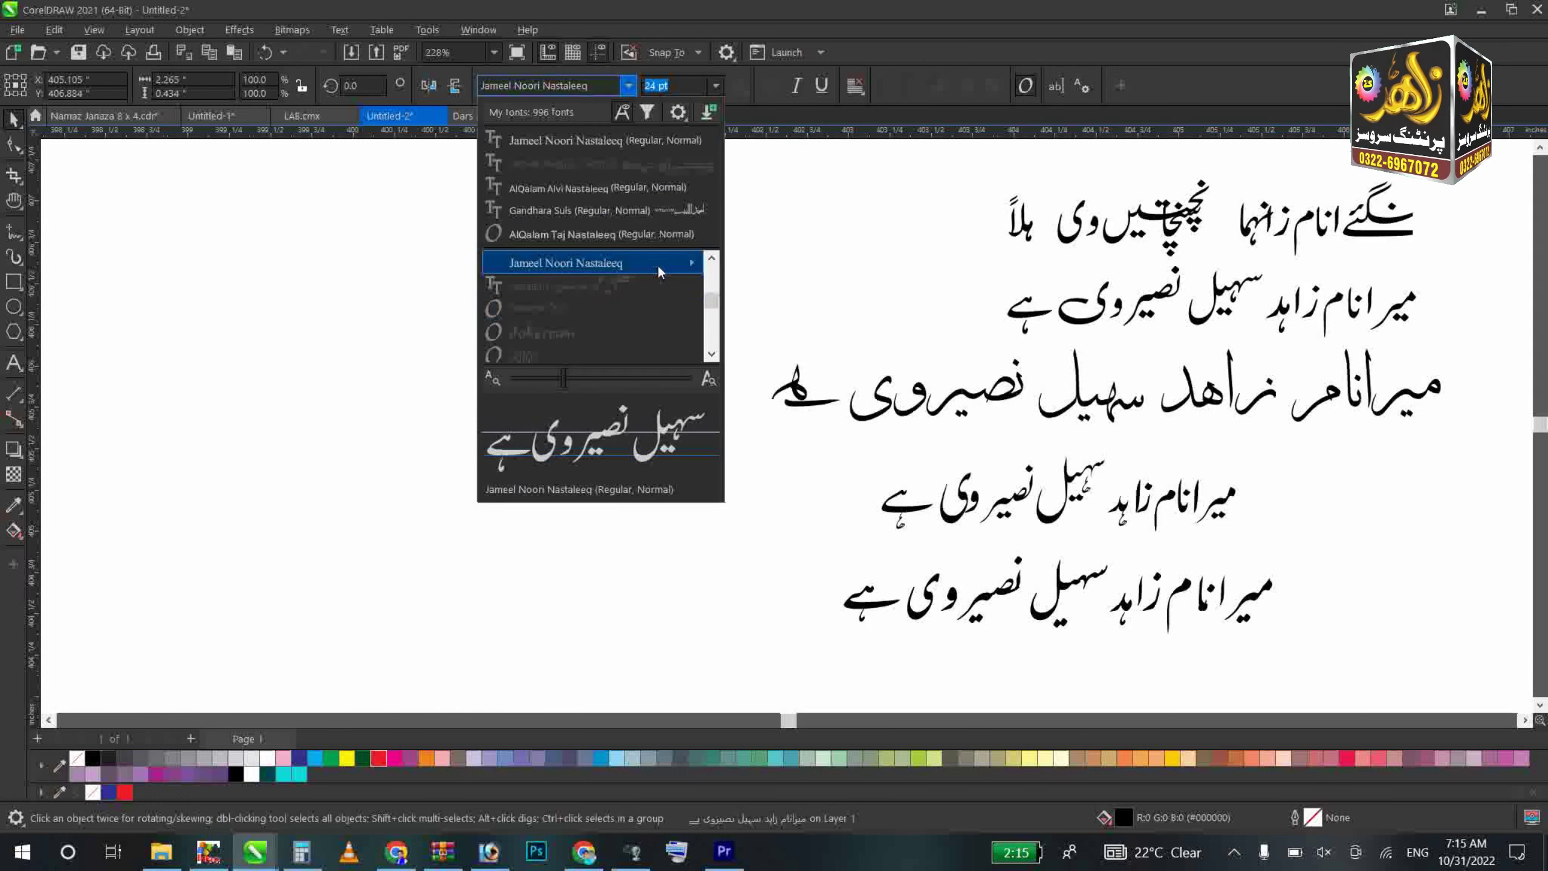
pyautogui.moveTo(658, 265)
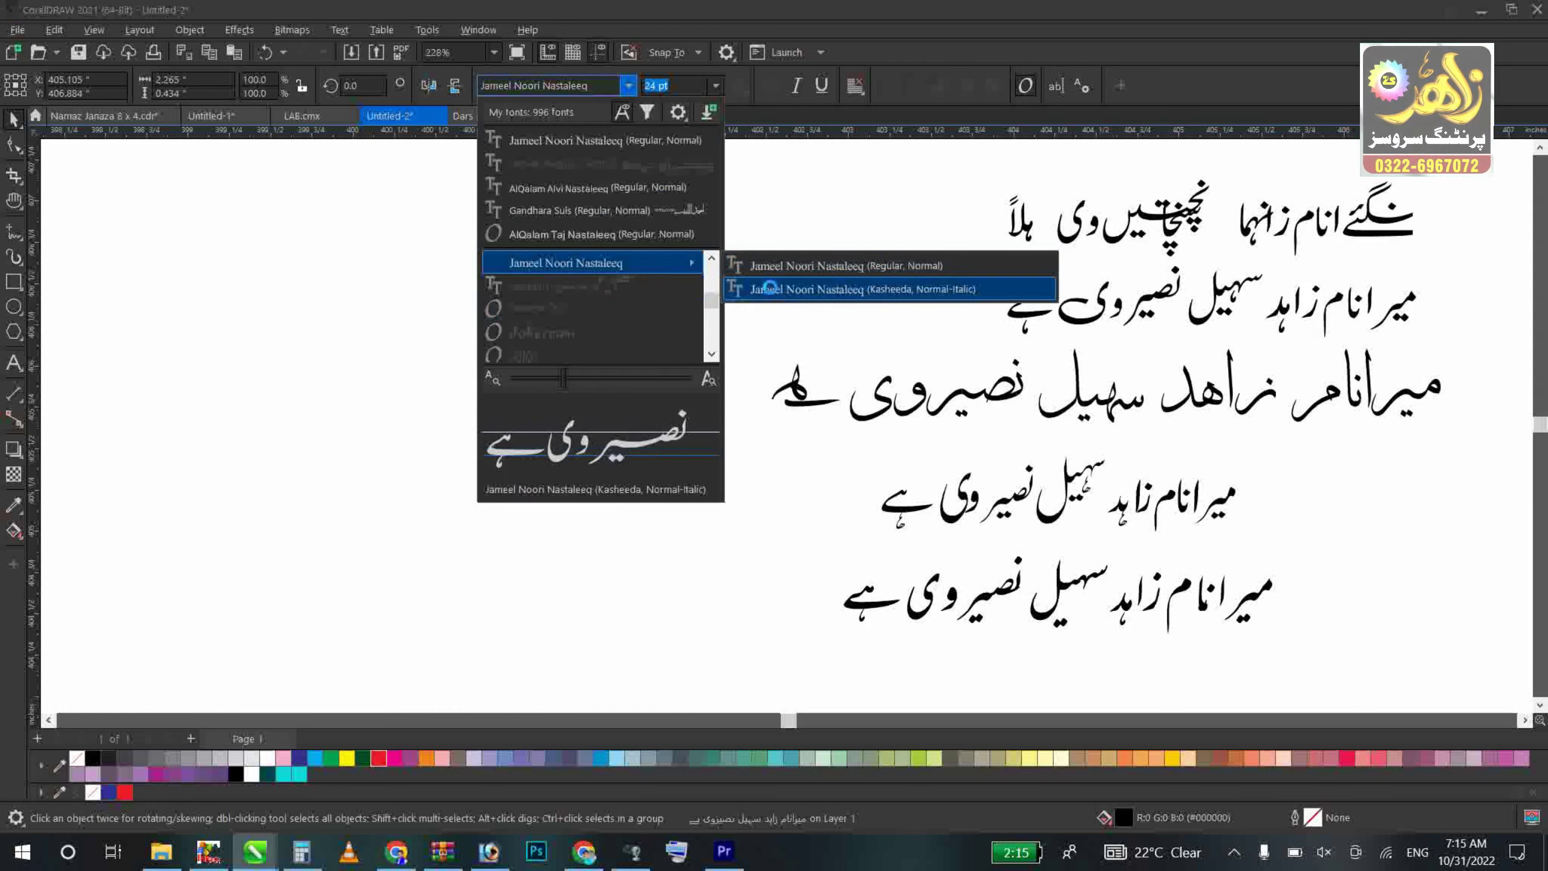
pyautogui.click(769, 287)
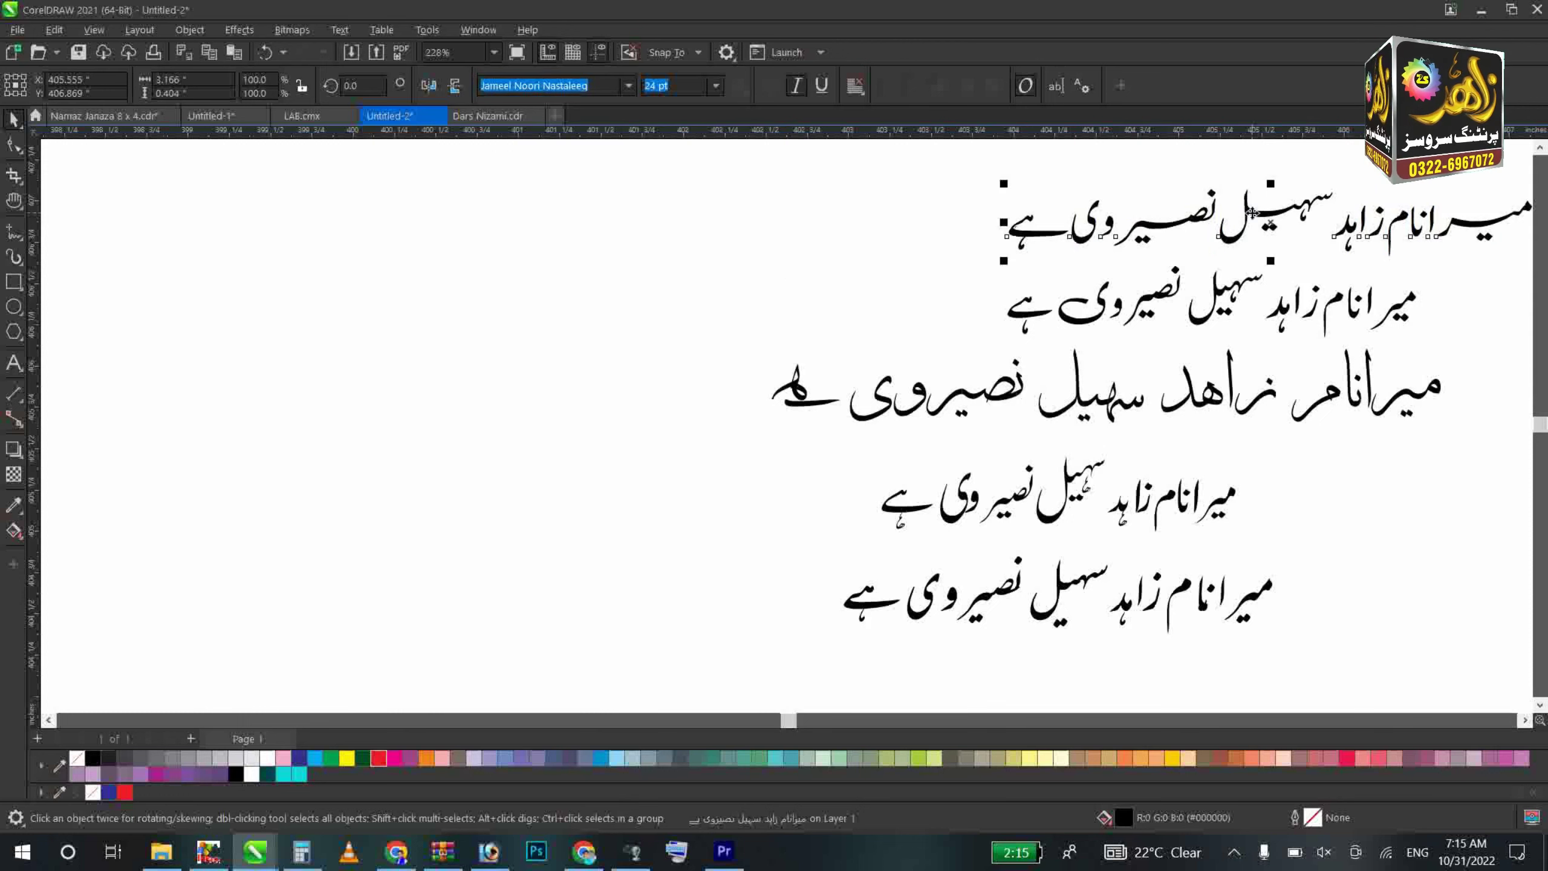
pyautogui.moveTo(1251, 212); pyautogui.dragTo(1063, 212)
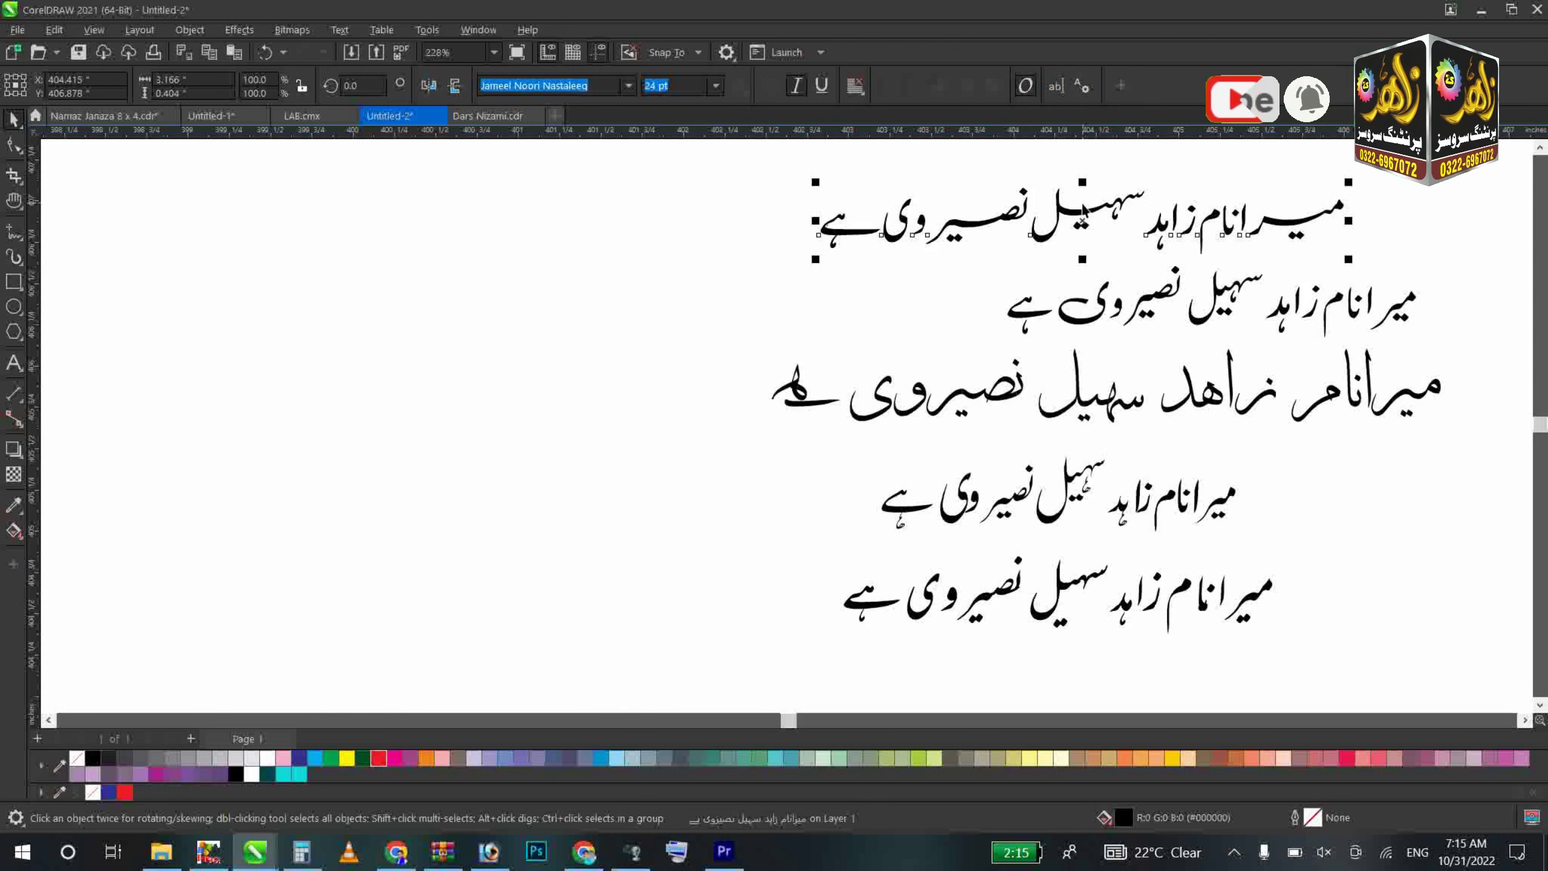
pyautogui.moveTo(1083, 210); pyautogui.dragTo(650, 230)
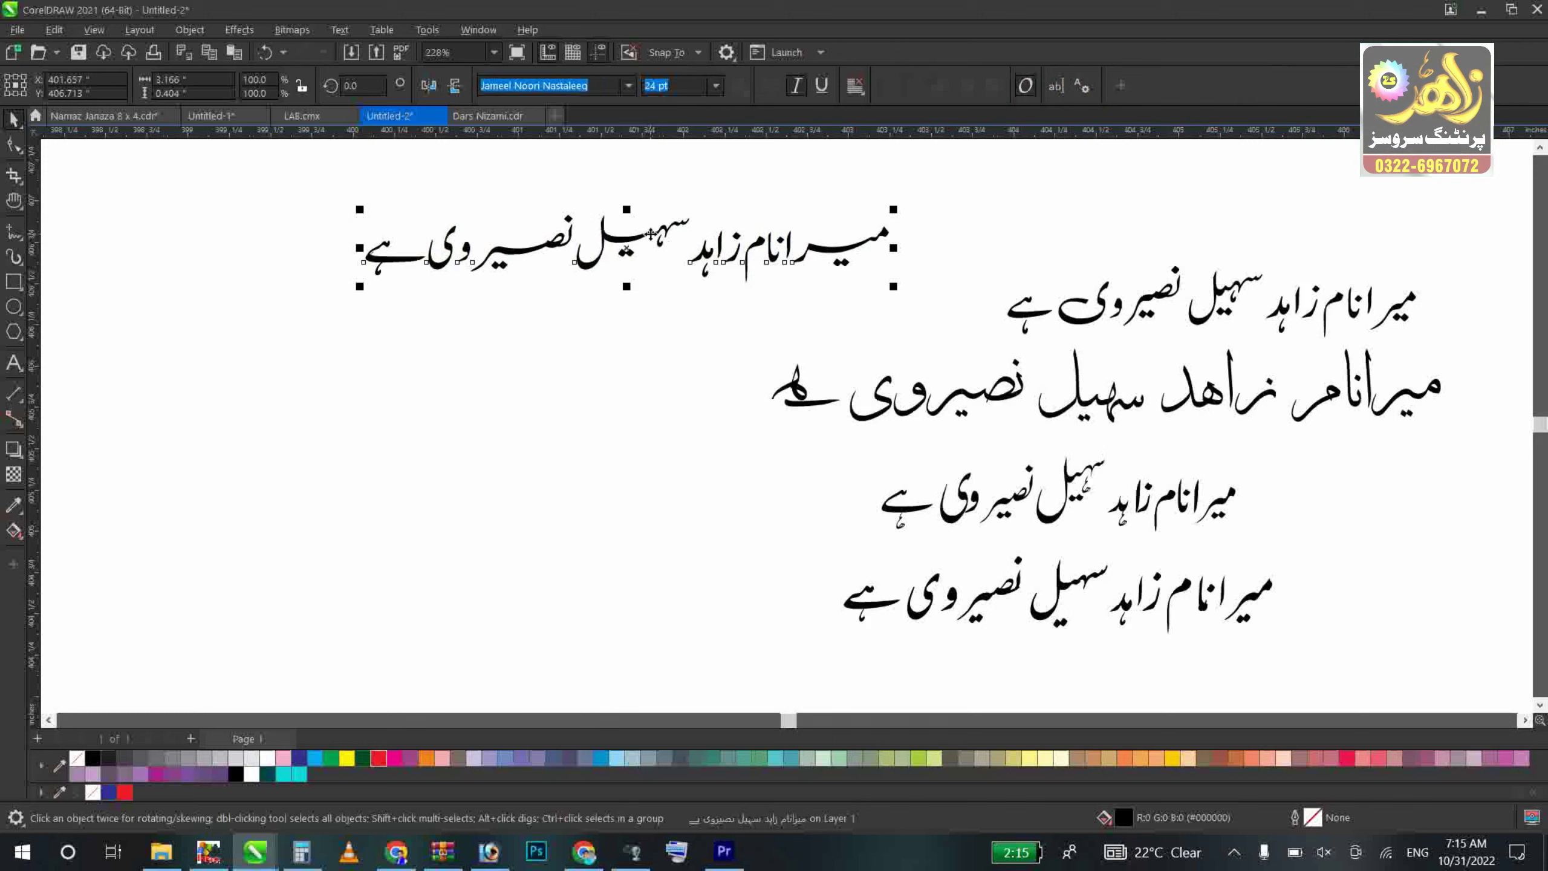
# - Drop a copy down-left, set it in AA Sameer Tasmeem Bold, and position it left of the lower lines
pyautogui.moveTo(650, 233); pyautogui.dragTo(514, 378)
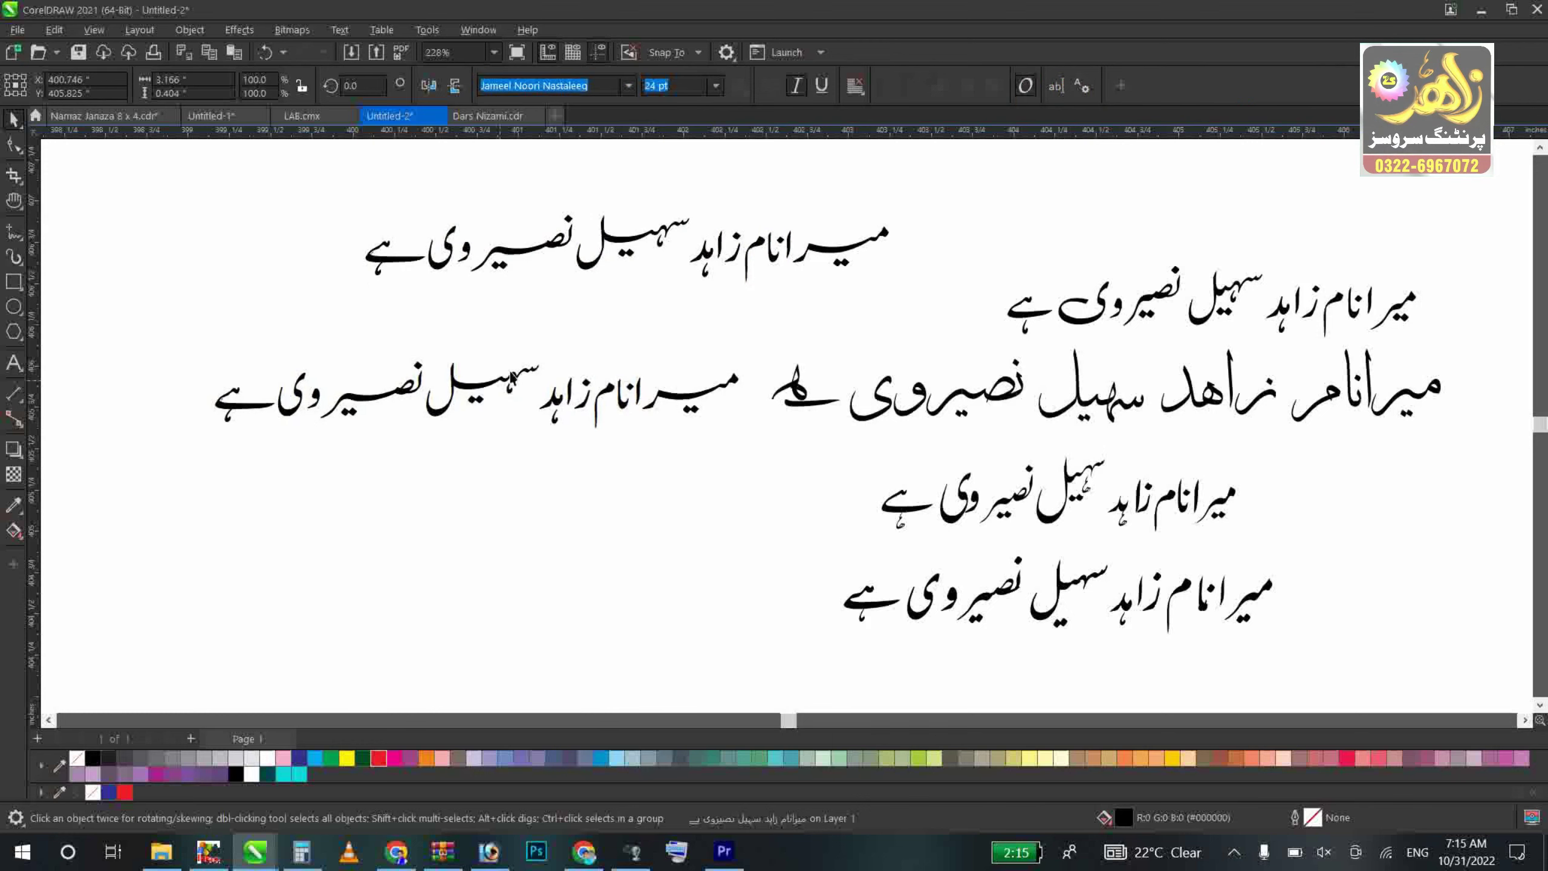
pyautogui.click(627, 92)
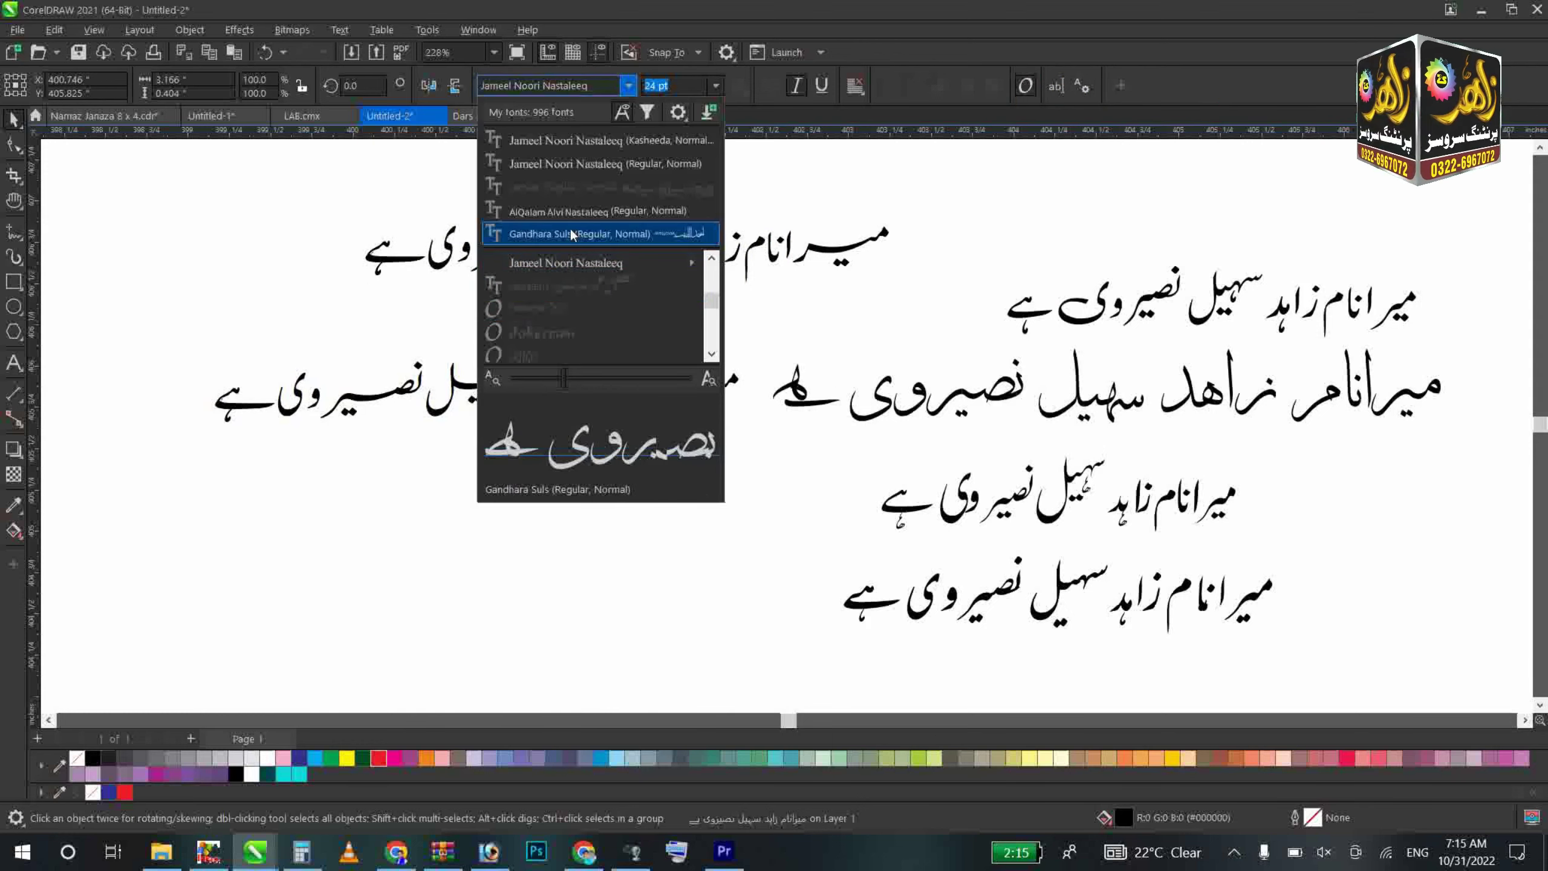
pyautogui.press('Down')
pyautogui.press('Down')
pyautogui.press('Down')
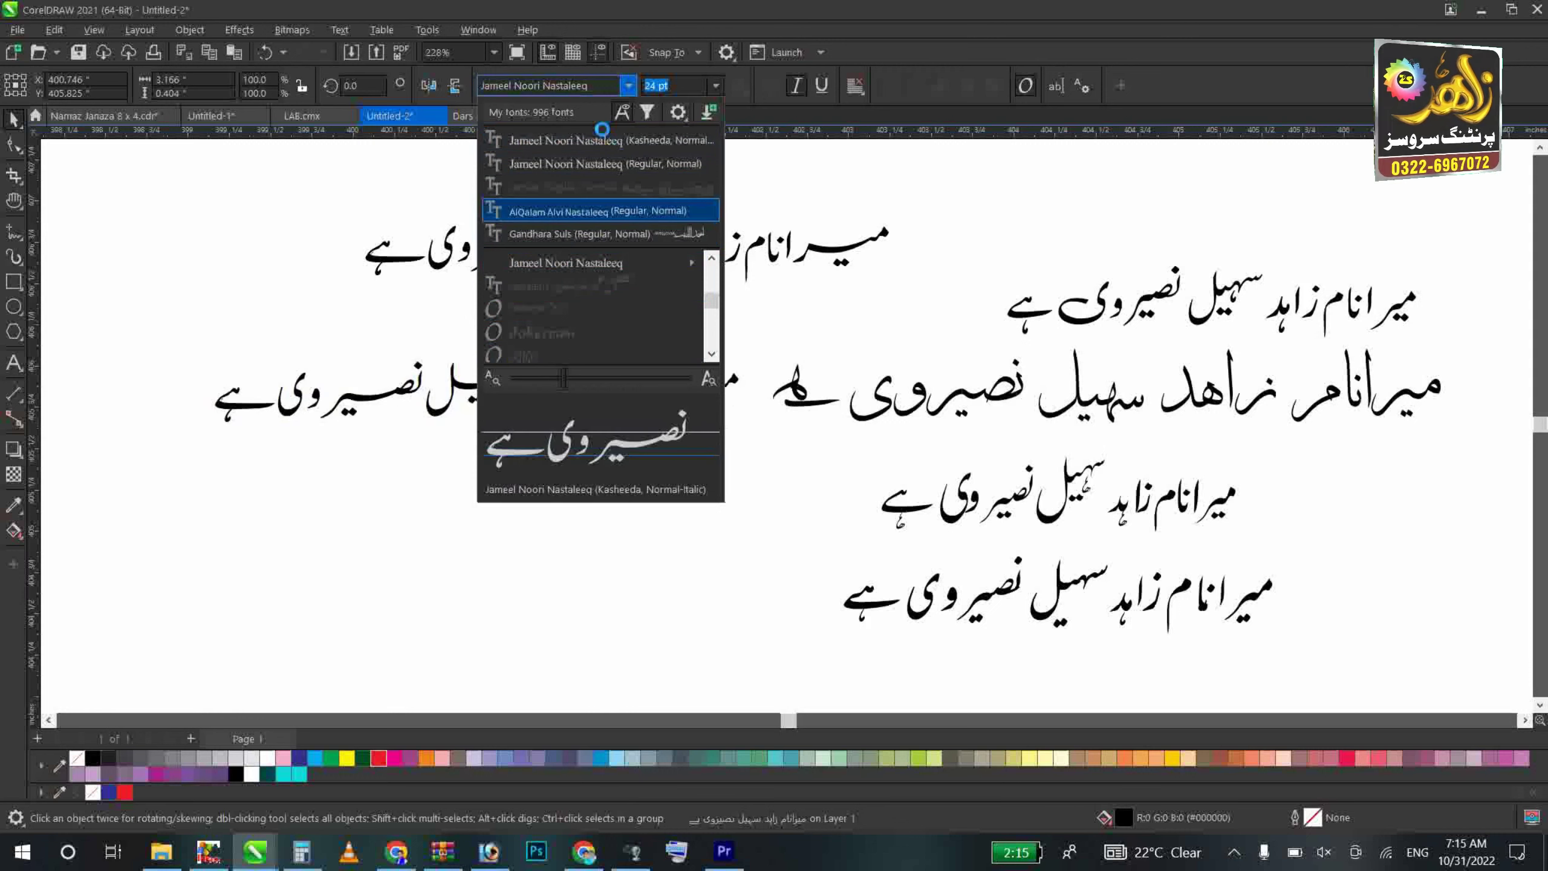
pyautogui.press('Down')
pyautogui.press('Down')
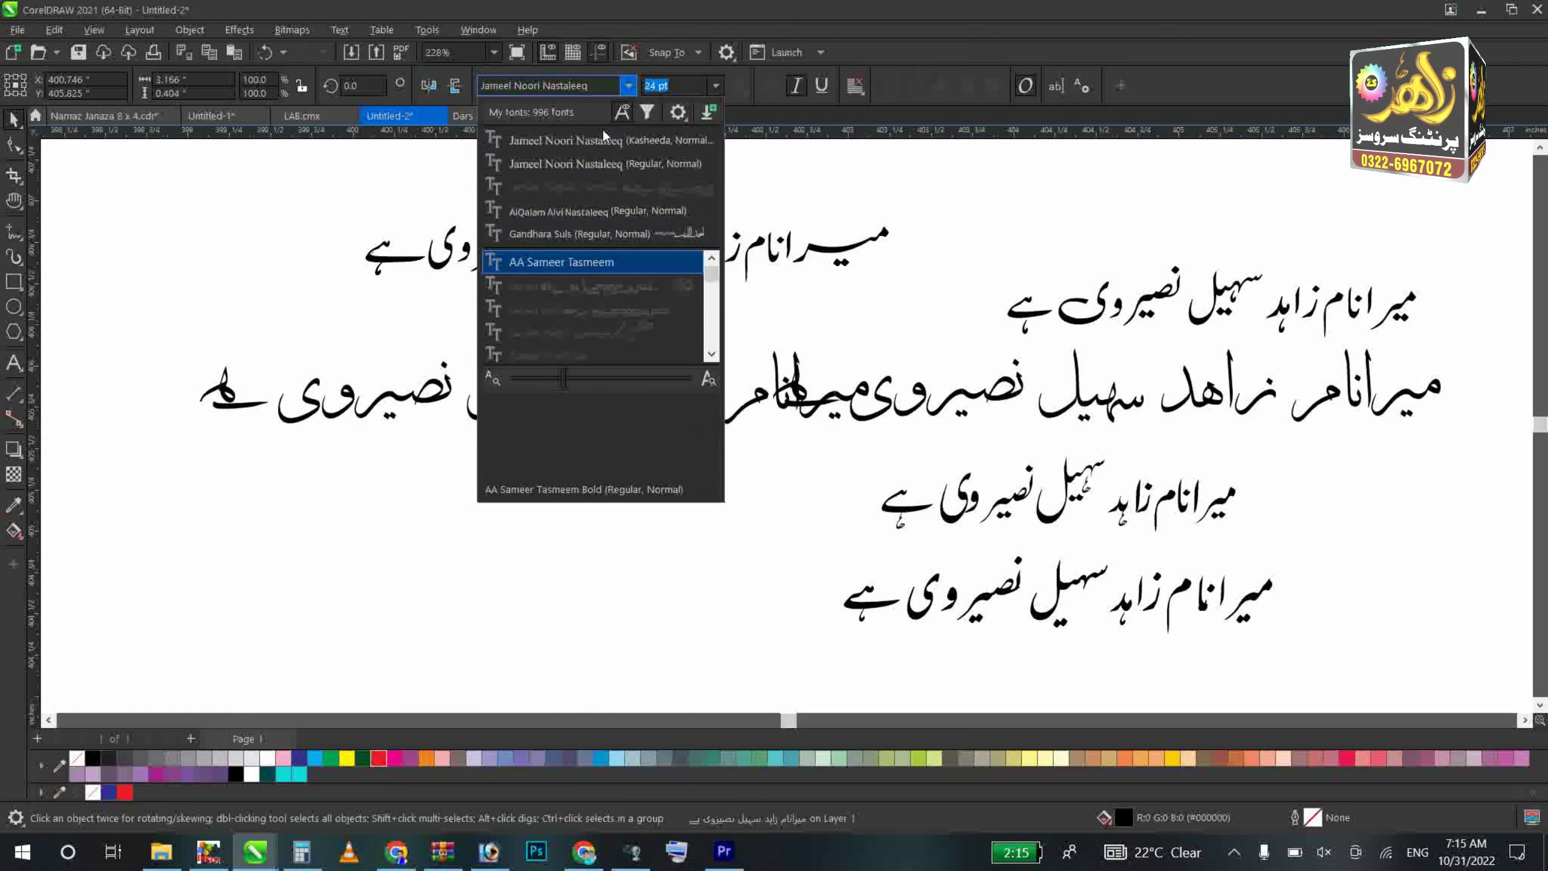
pyautogui.press('Return')
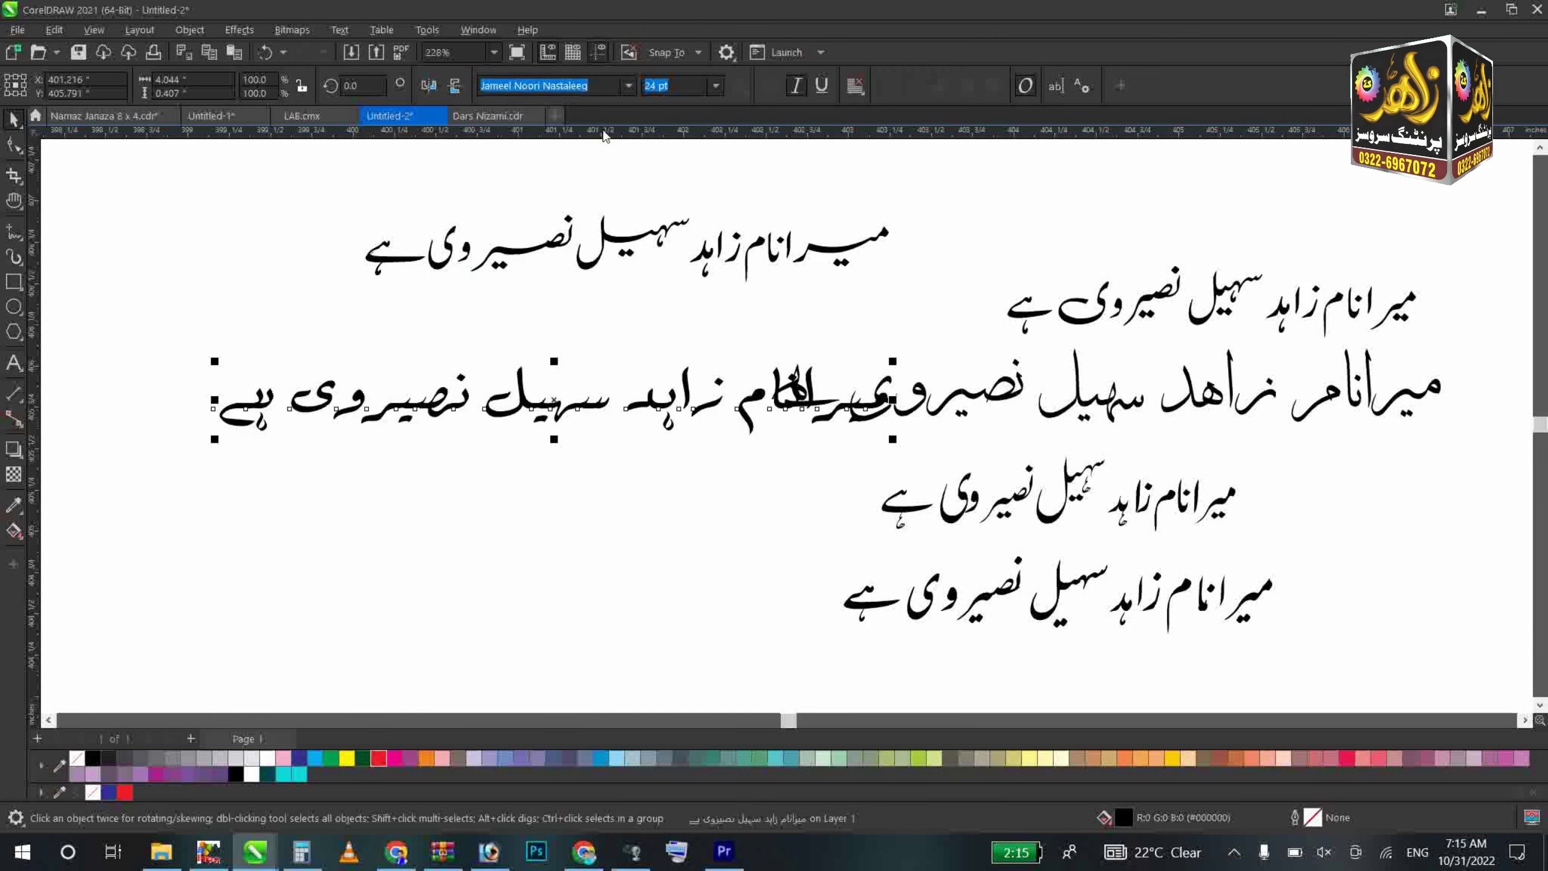
pyautogui.moveTo(601, 448); pyautogui.dragTo(535, 497)
pyautogui.hotkey('shift', 'F2')
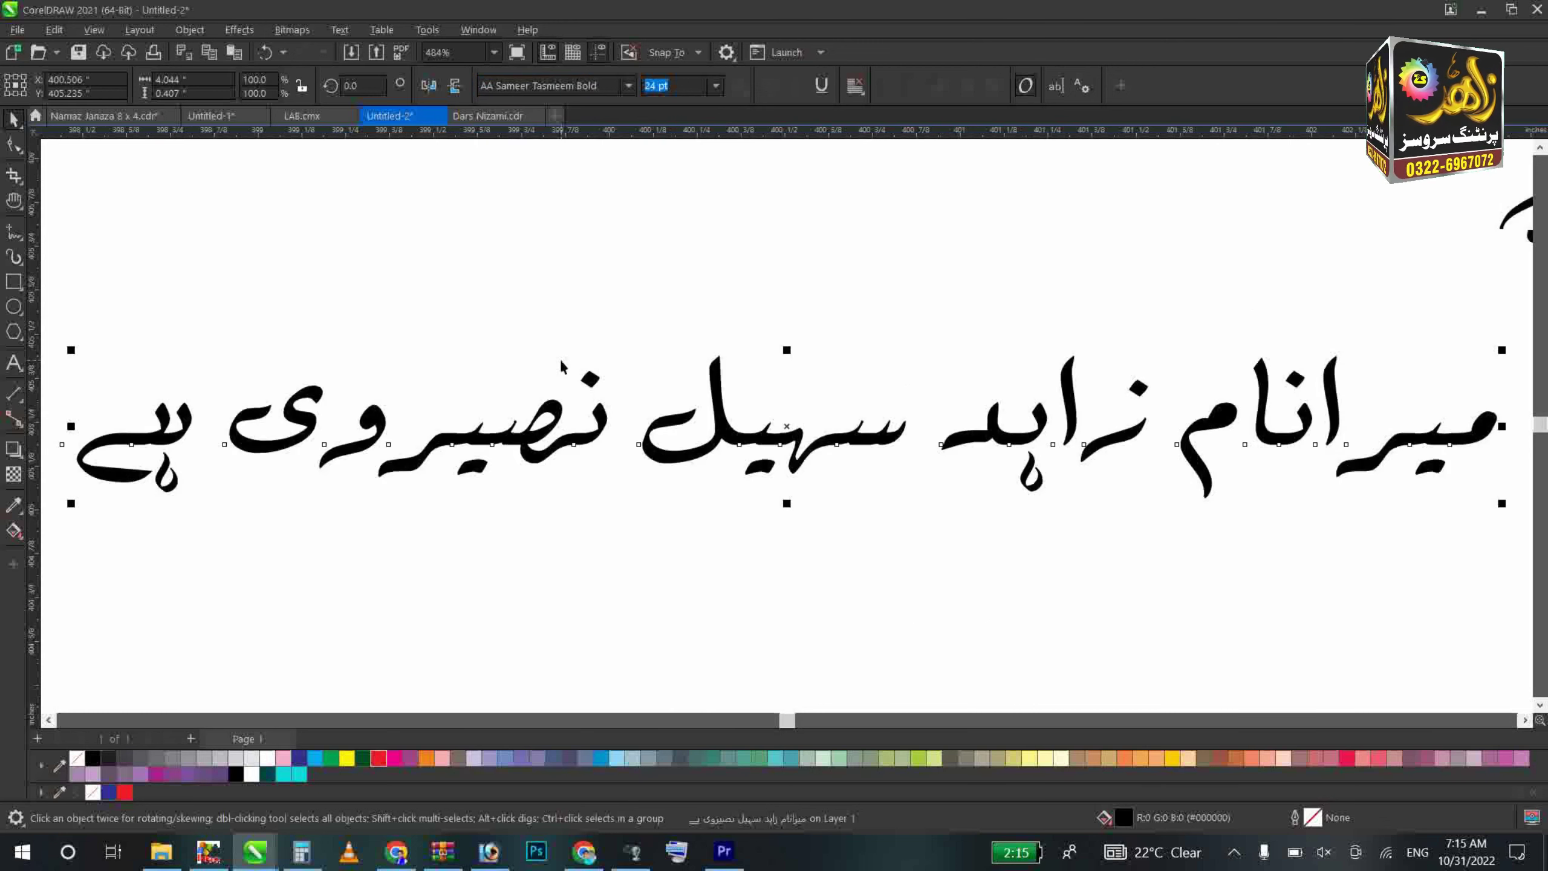
pyautogui.scroll(-1, 560, 361)
pyautogui.moveTo(227, 299); pyautogui.dragTo(1189, 485)
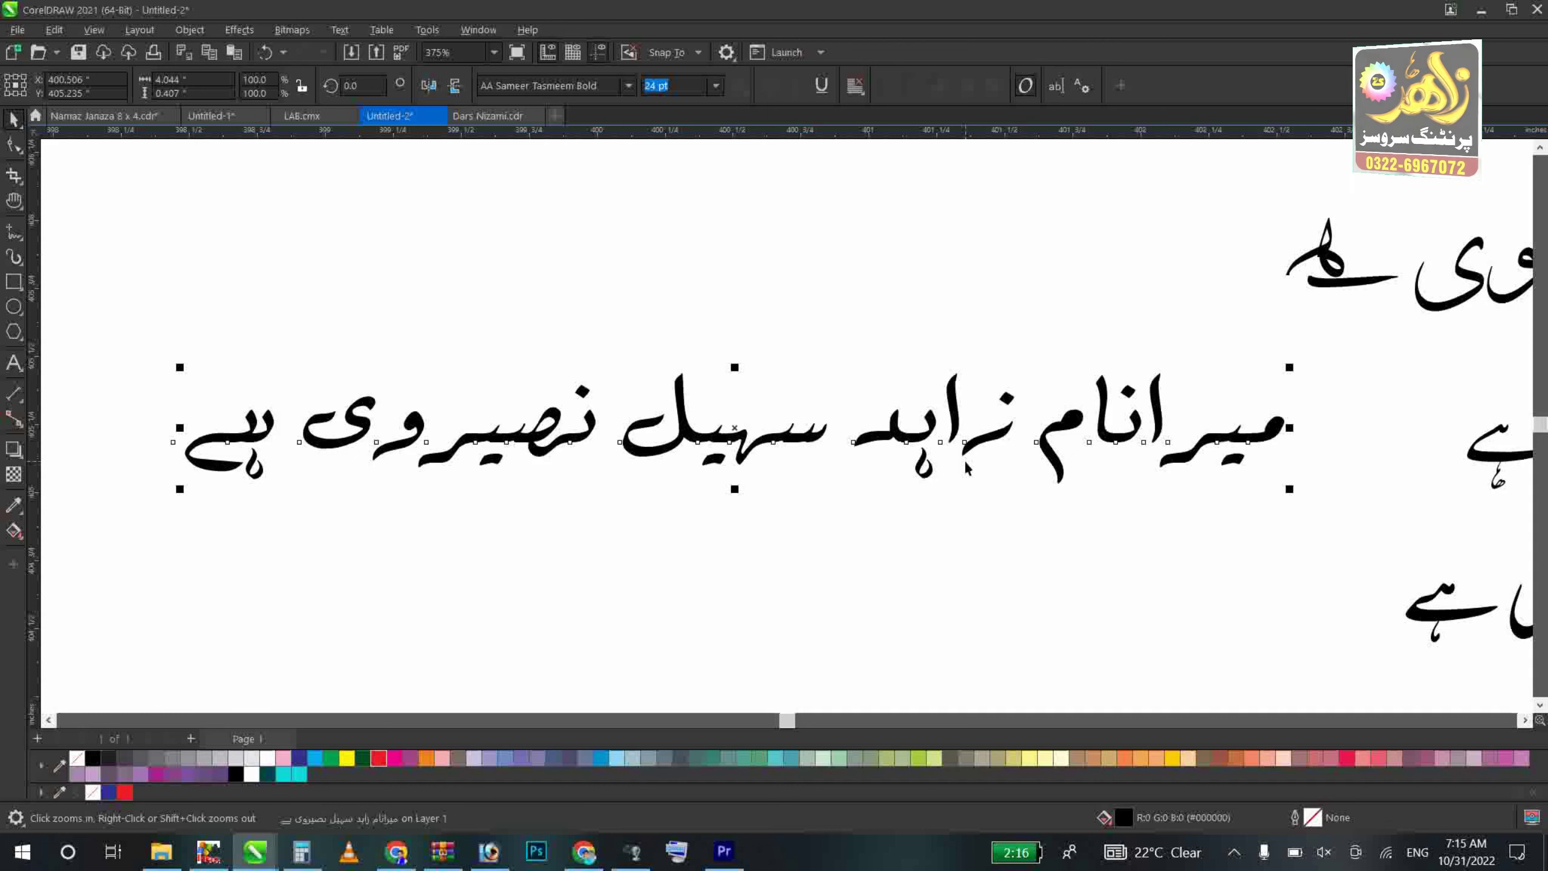
pyautogui.scroll(-1, 909, 360)
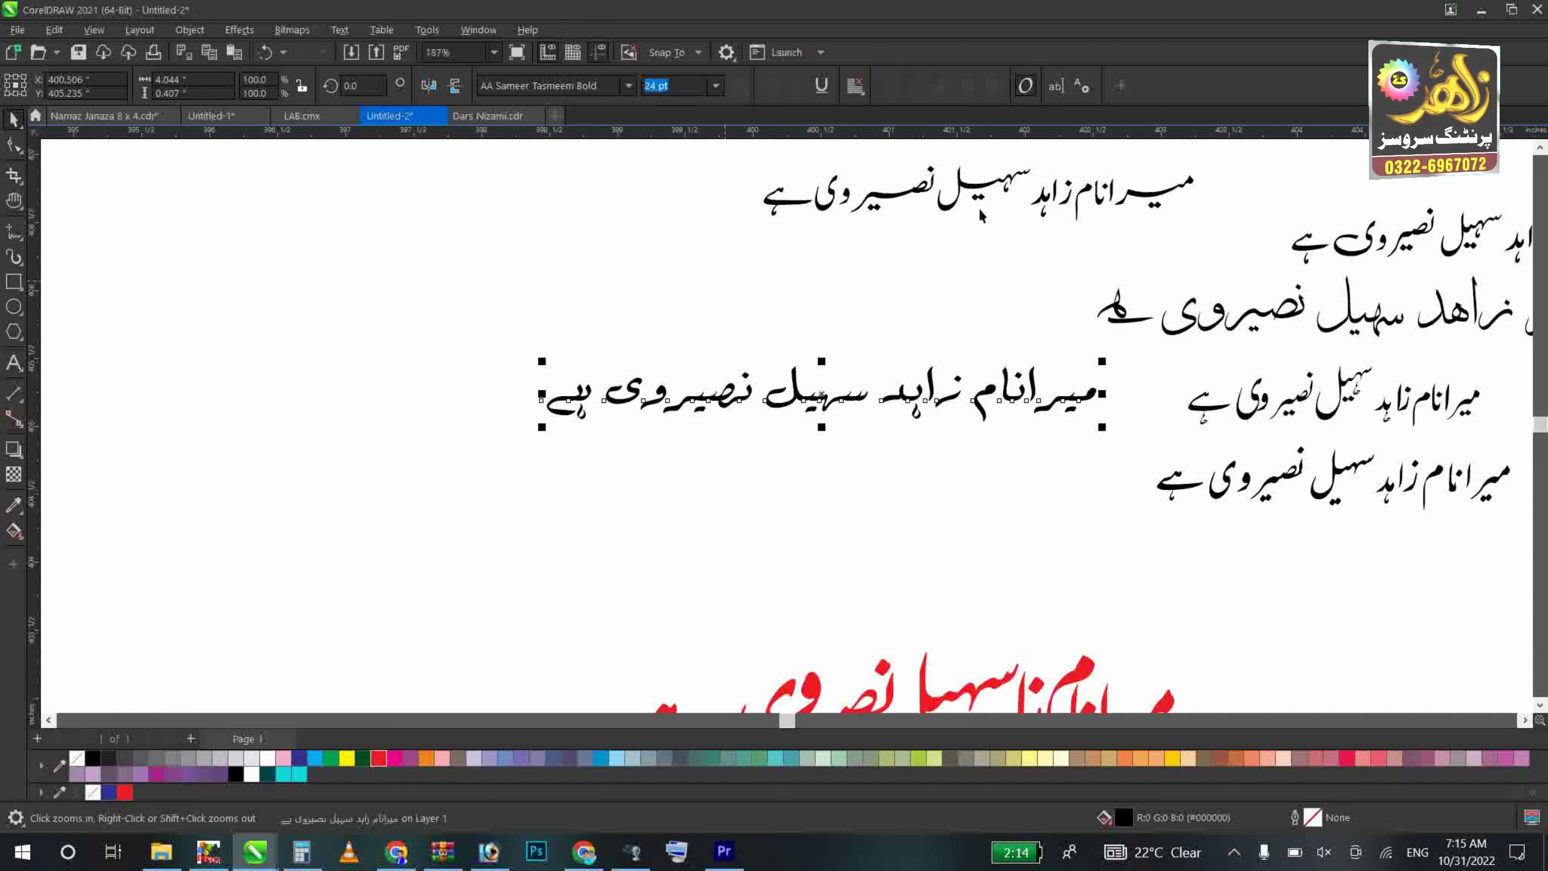
# - Drop a copy of the Jameel Noori line lower on the page
pyautogui.click(973, 185)
pyautogui.doubleClick(973, 186)
pyautogui.moveTo(973, 186); pyautogui.dragTo(867, 277)
pyautogui.hotkey('ctrl', 'space')
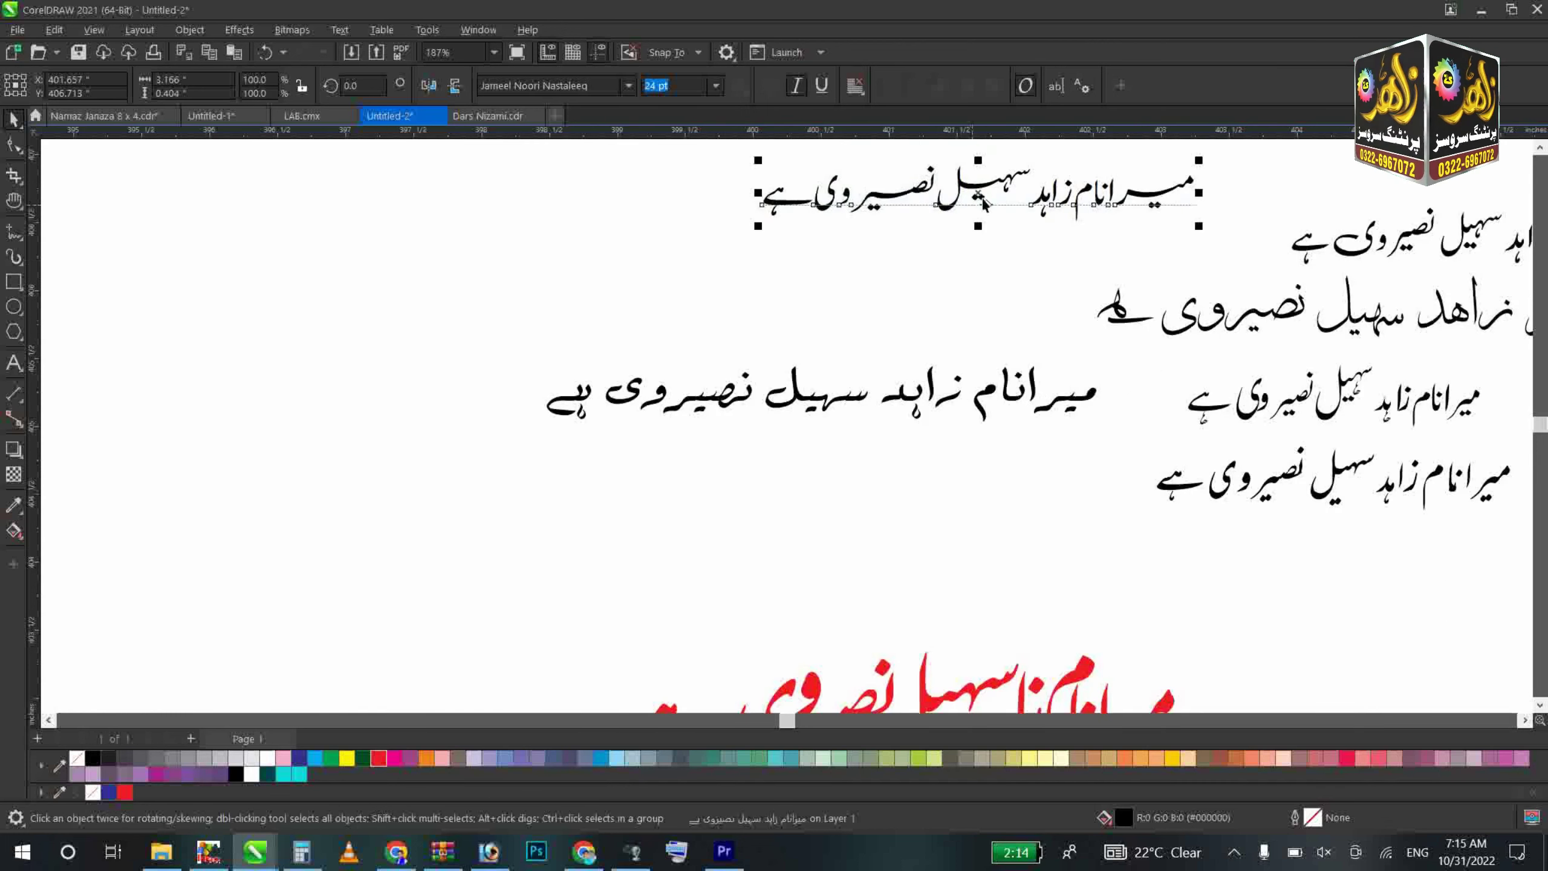
pyautogui.moveTo(981, 193); pyautogui.dragTo(814, 295)
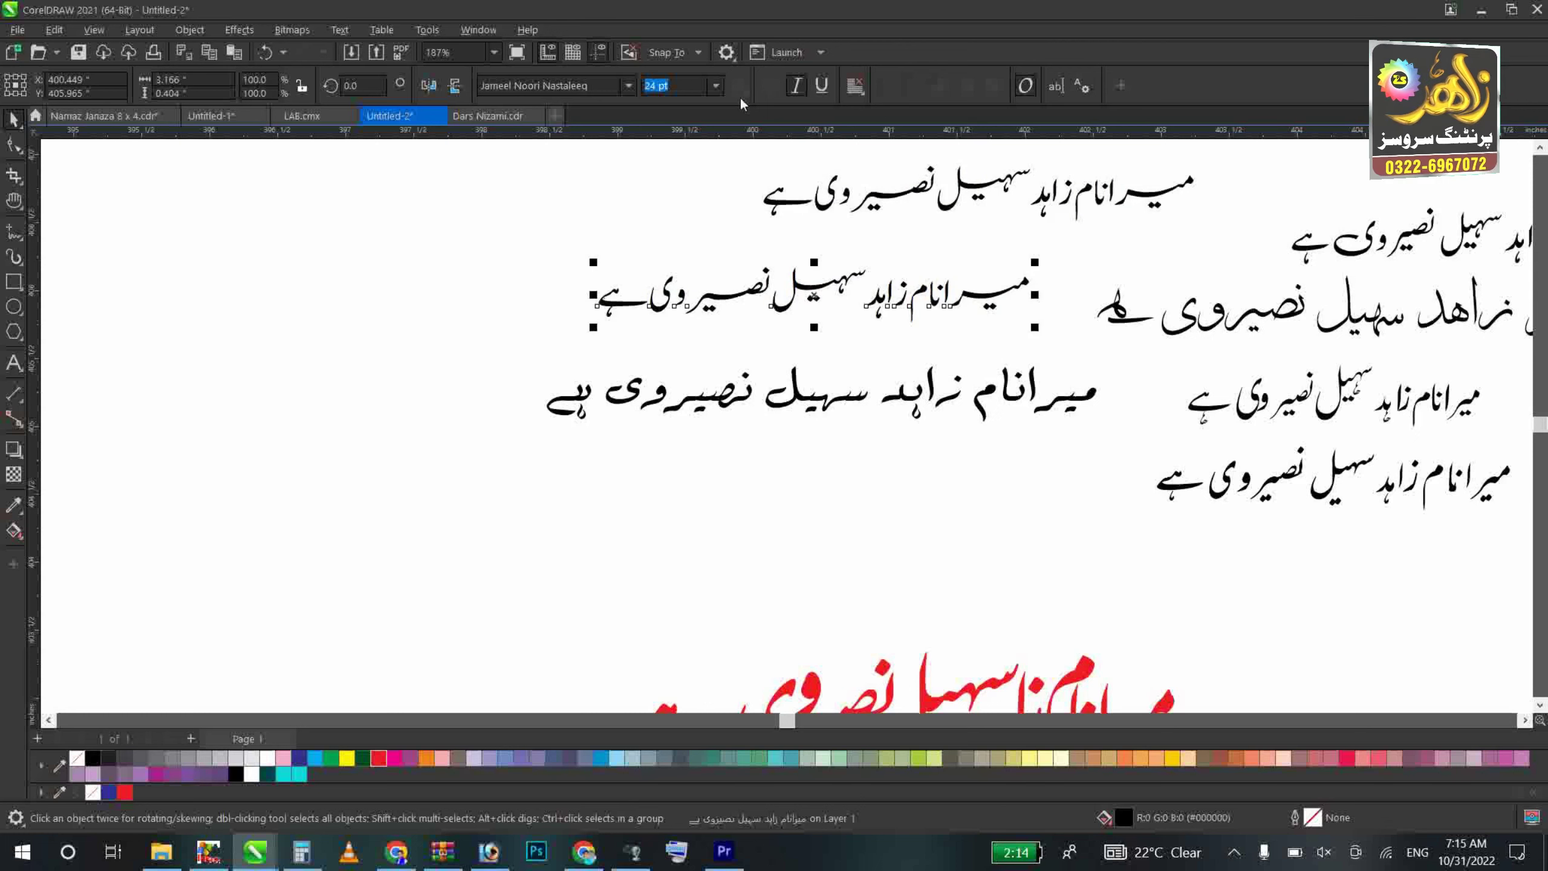
# - Preview PDMS fonts (Bukhari, Jauhar, Kalam, Mehran, Multan, Nowshera, Sukkur) on the copy
pyautogui.click(603, 85)
pyautogui.write('J')
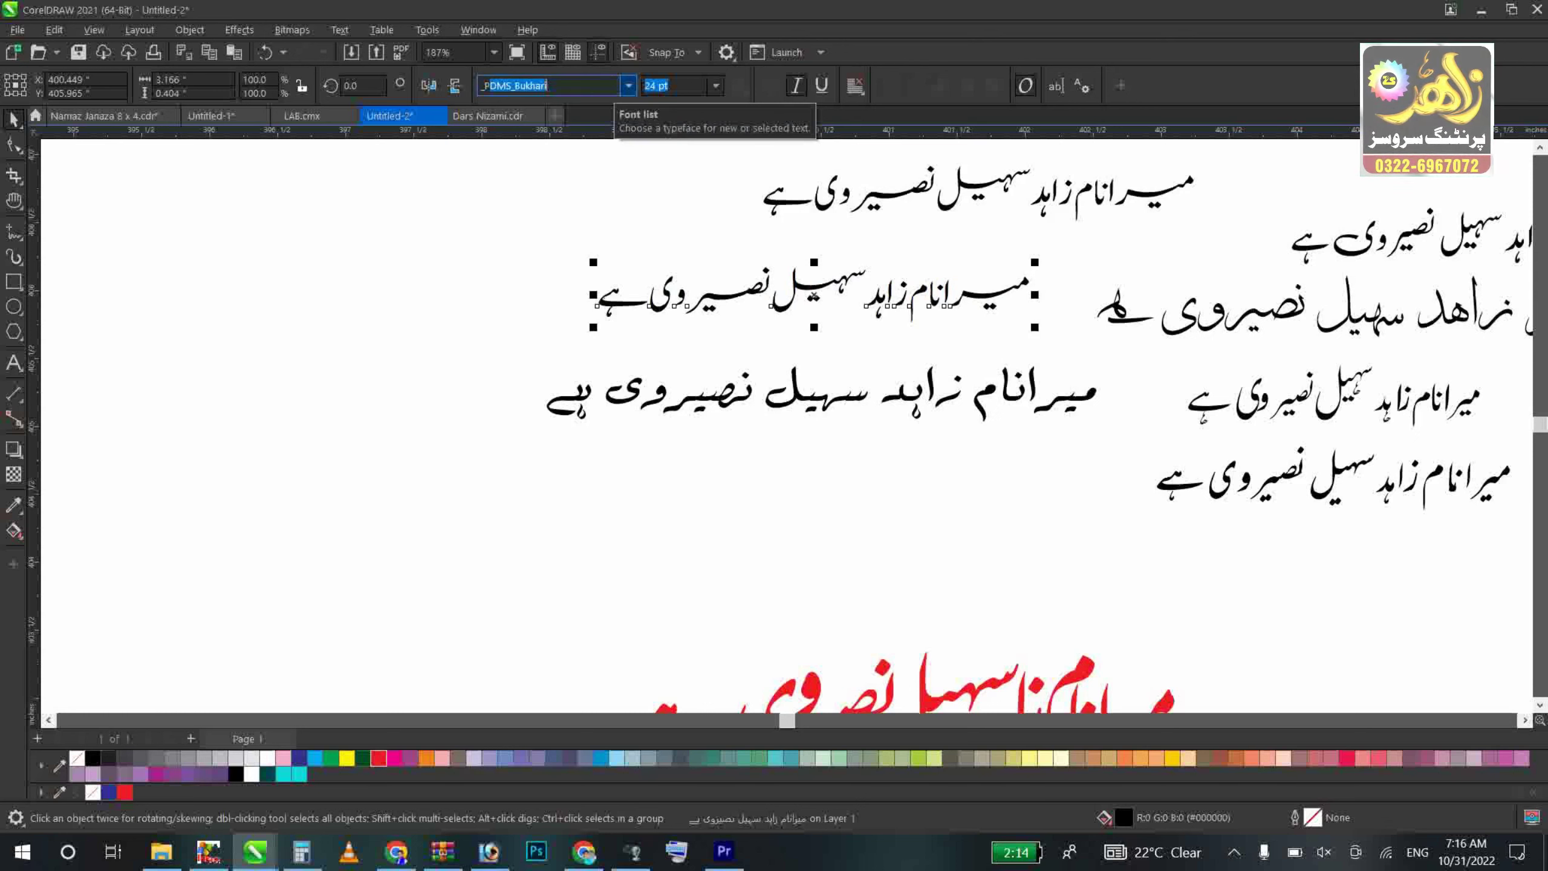
pyautogui.press('Down')
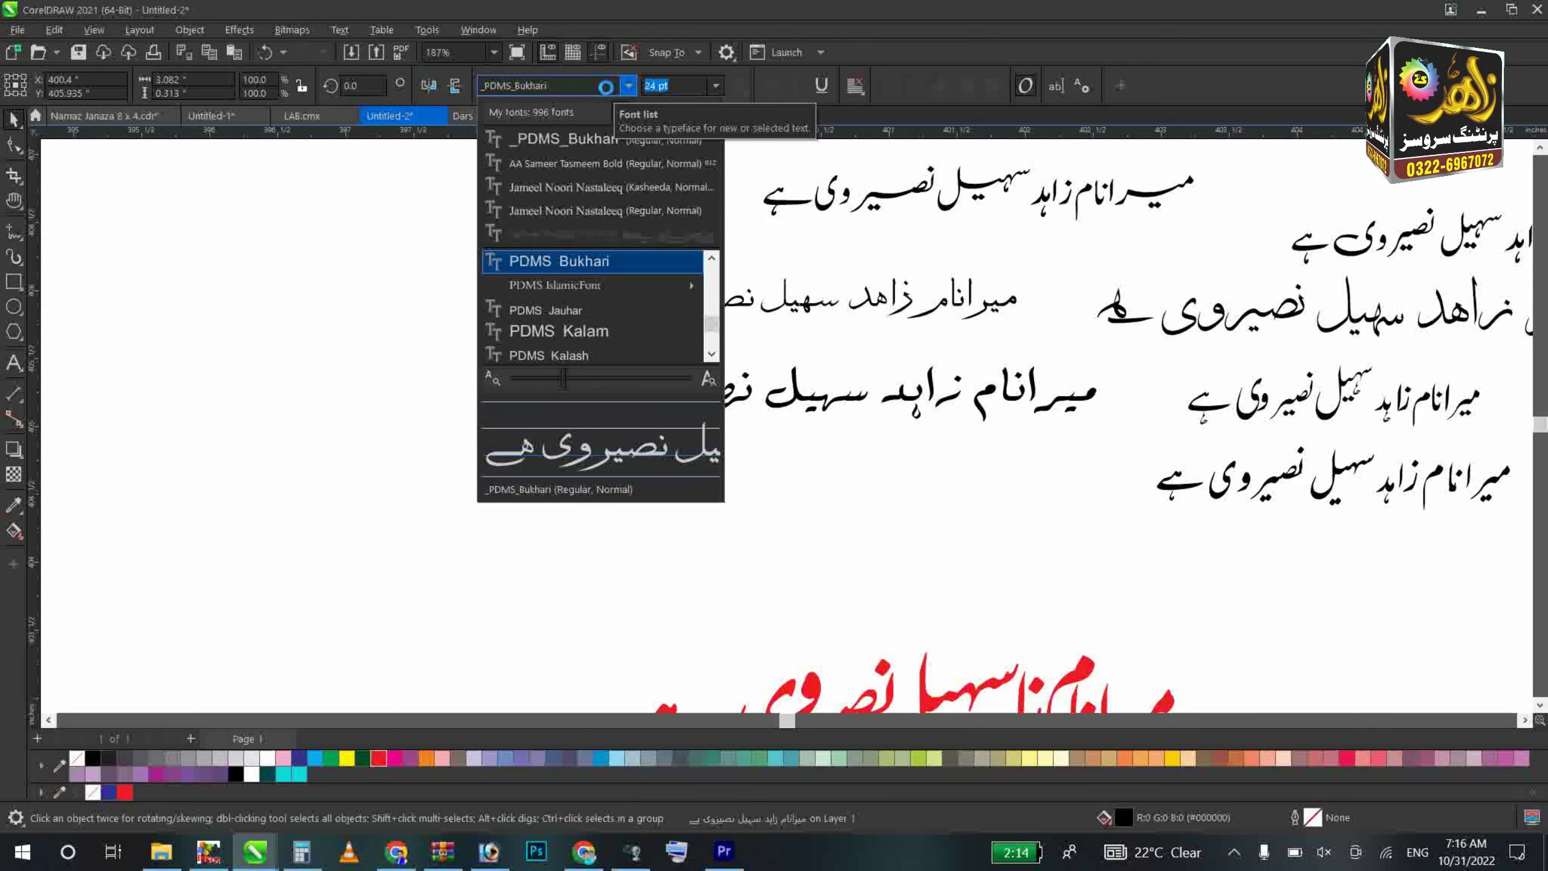
pyautogui.press('Down')
pyautogui.press('Down')
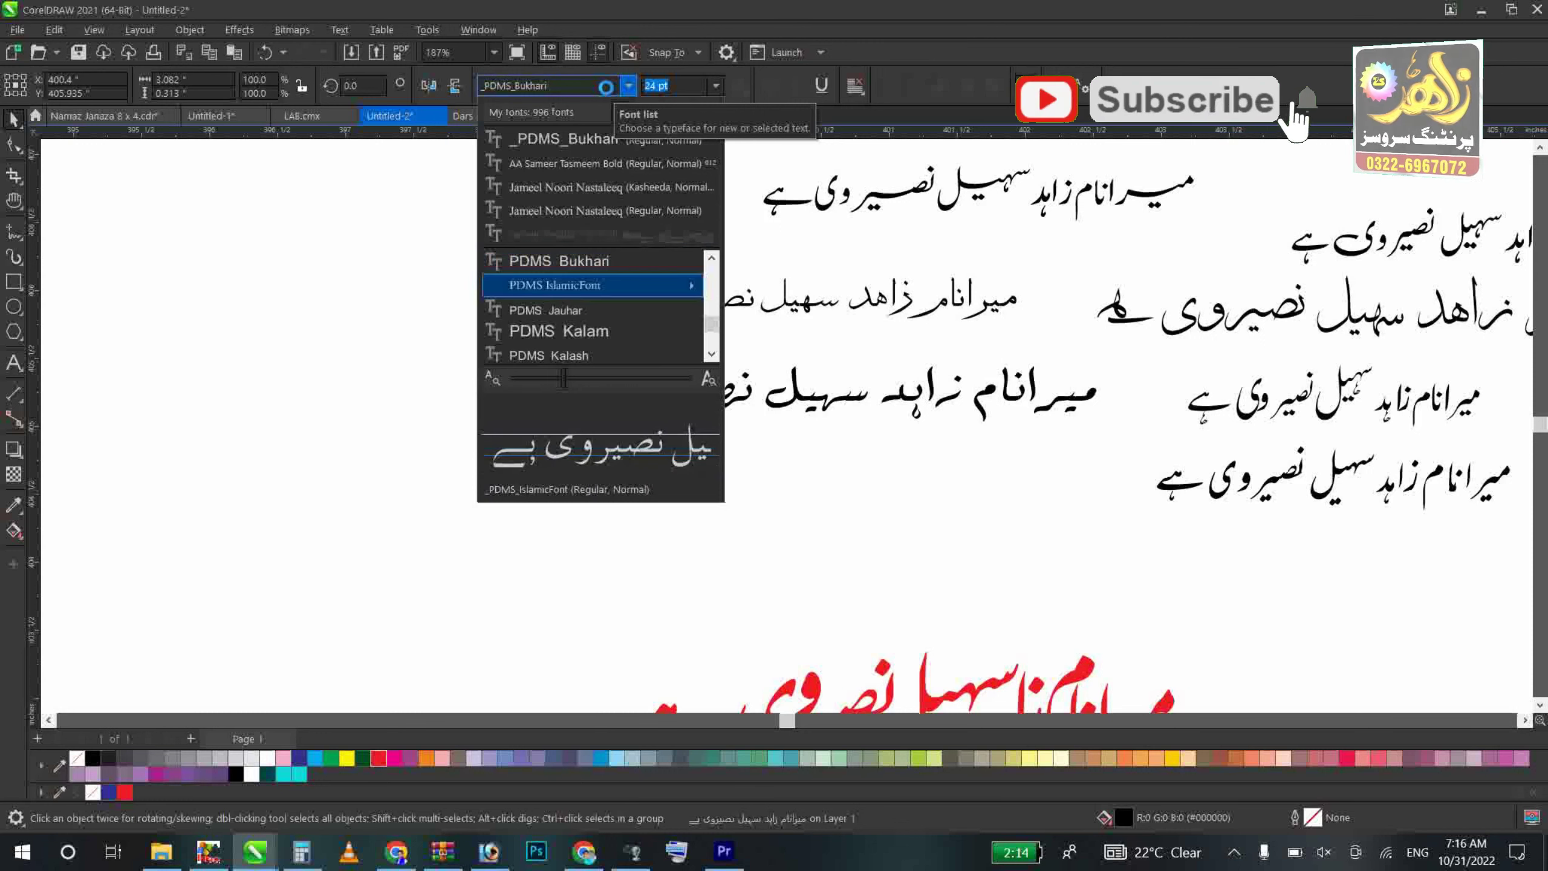
pyautogui.press('Down')
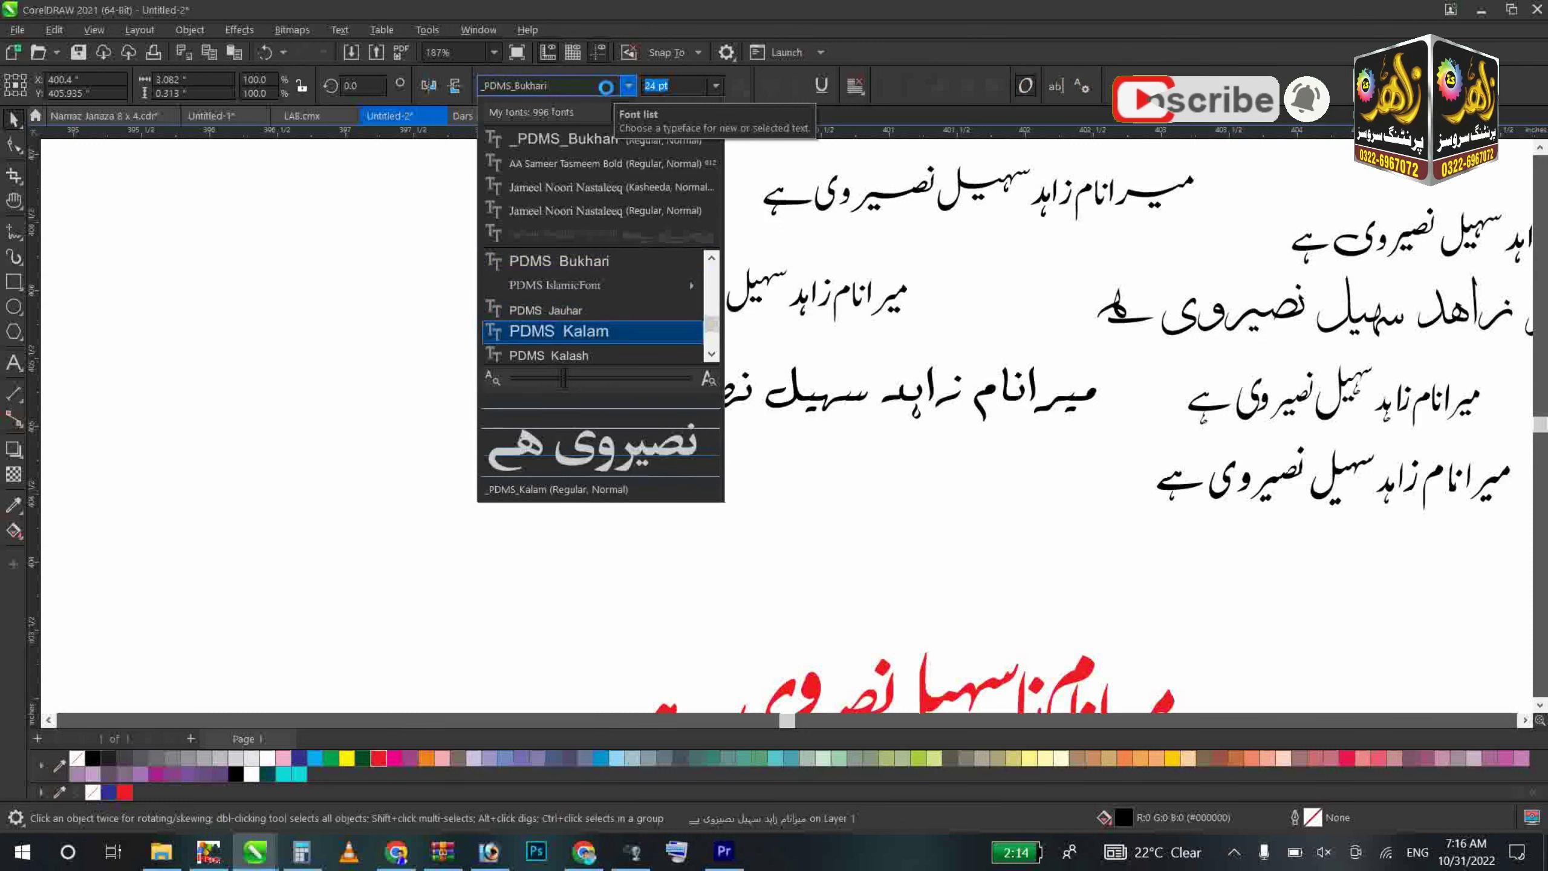
pyautogui.press('Down')
pyautogui.press('Down')
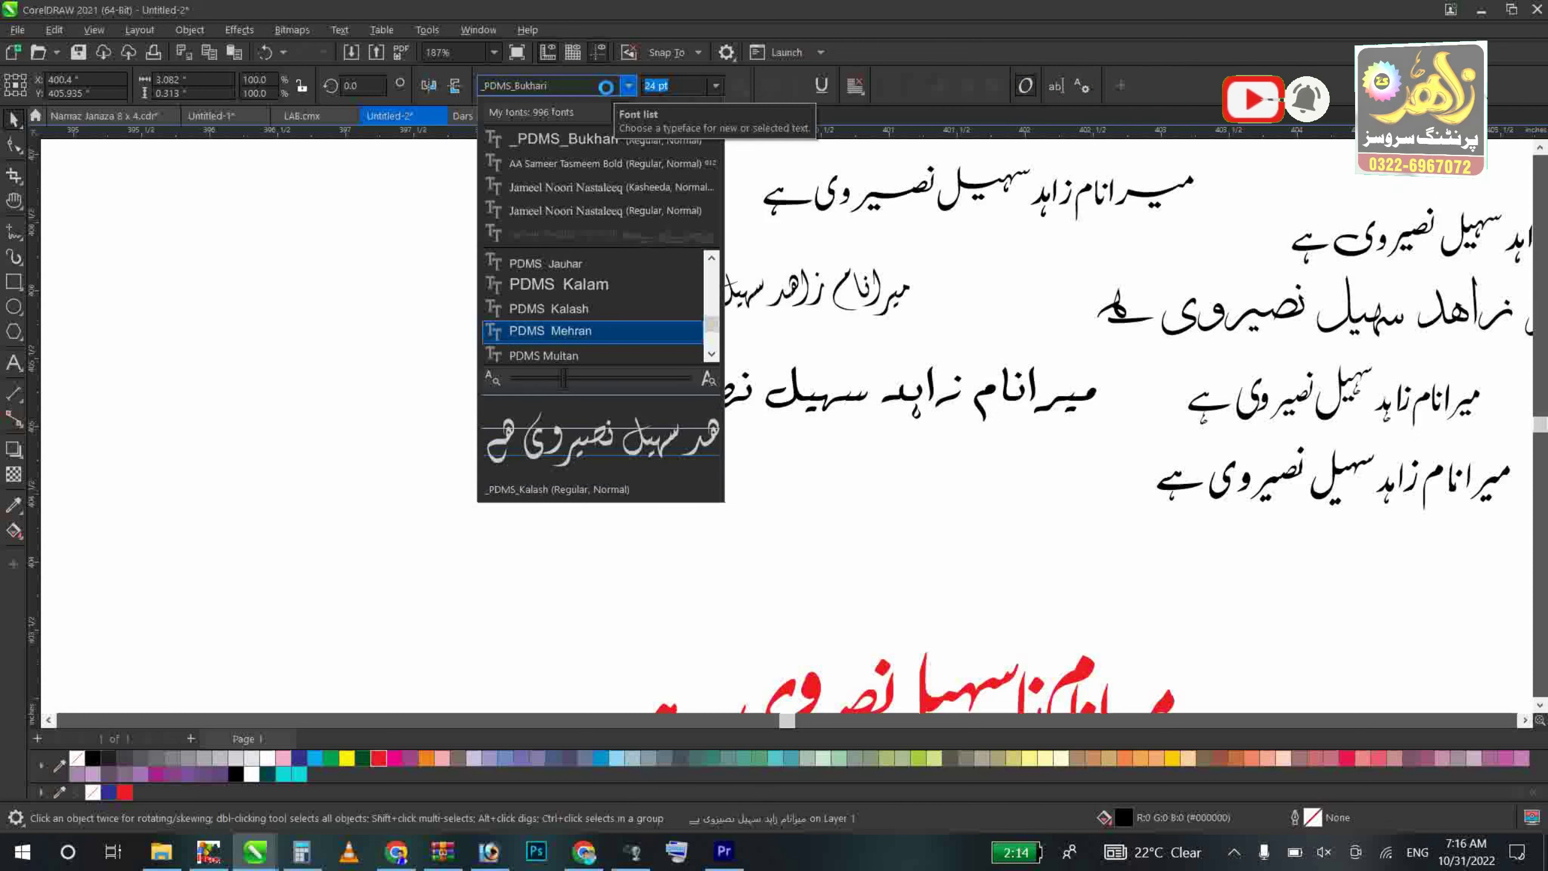
pyautogui.press('Down')
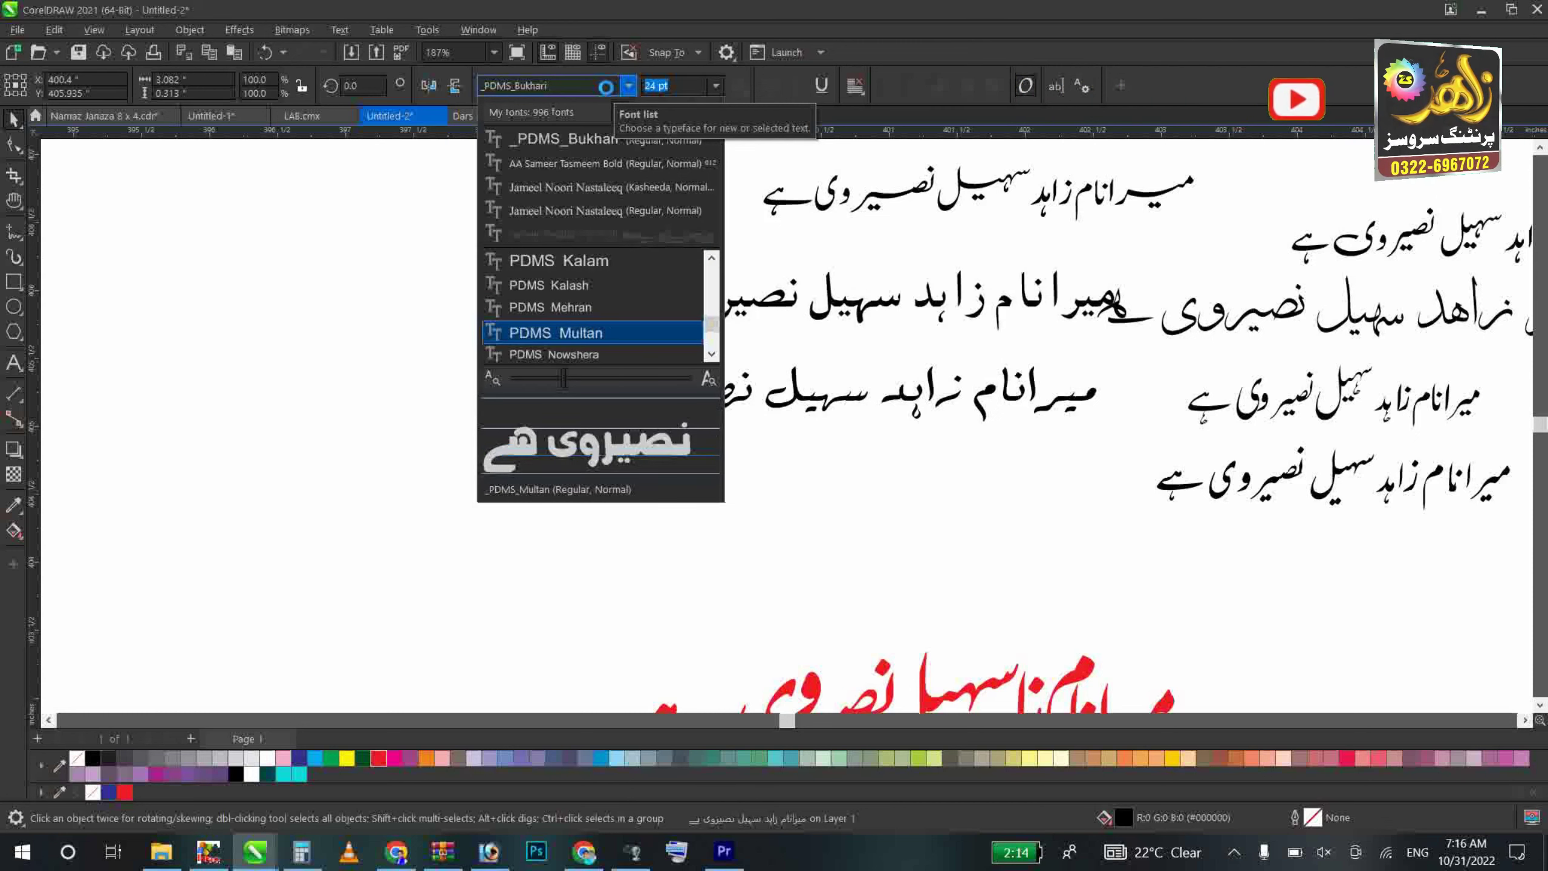
pyautogui.press('Down')
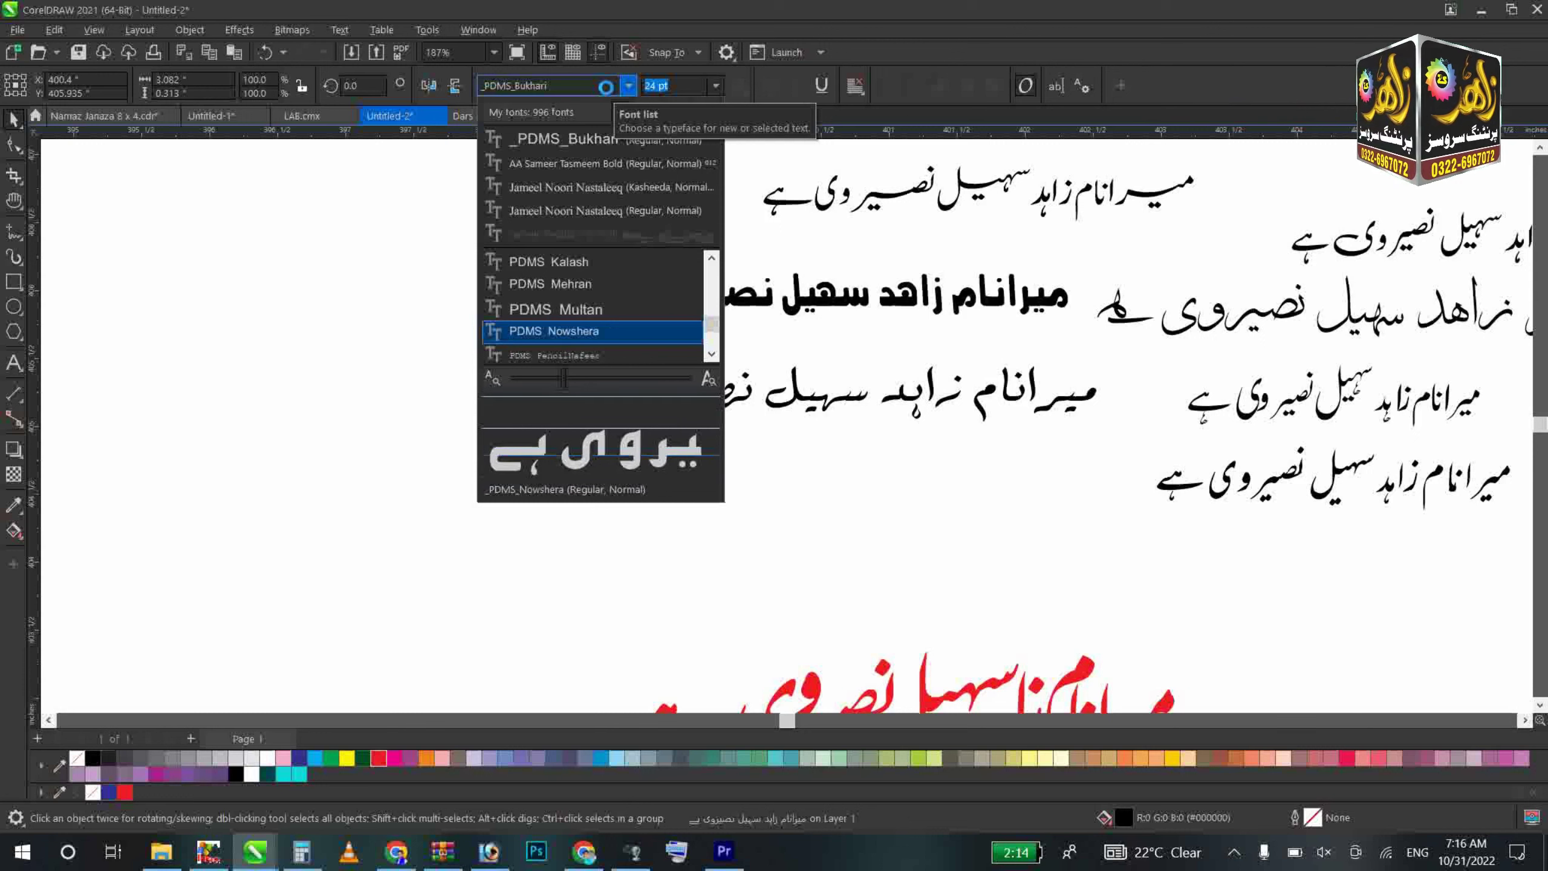
pyautogui.press('Down')
pyautogui.press('Down')
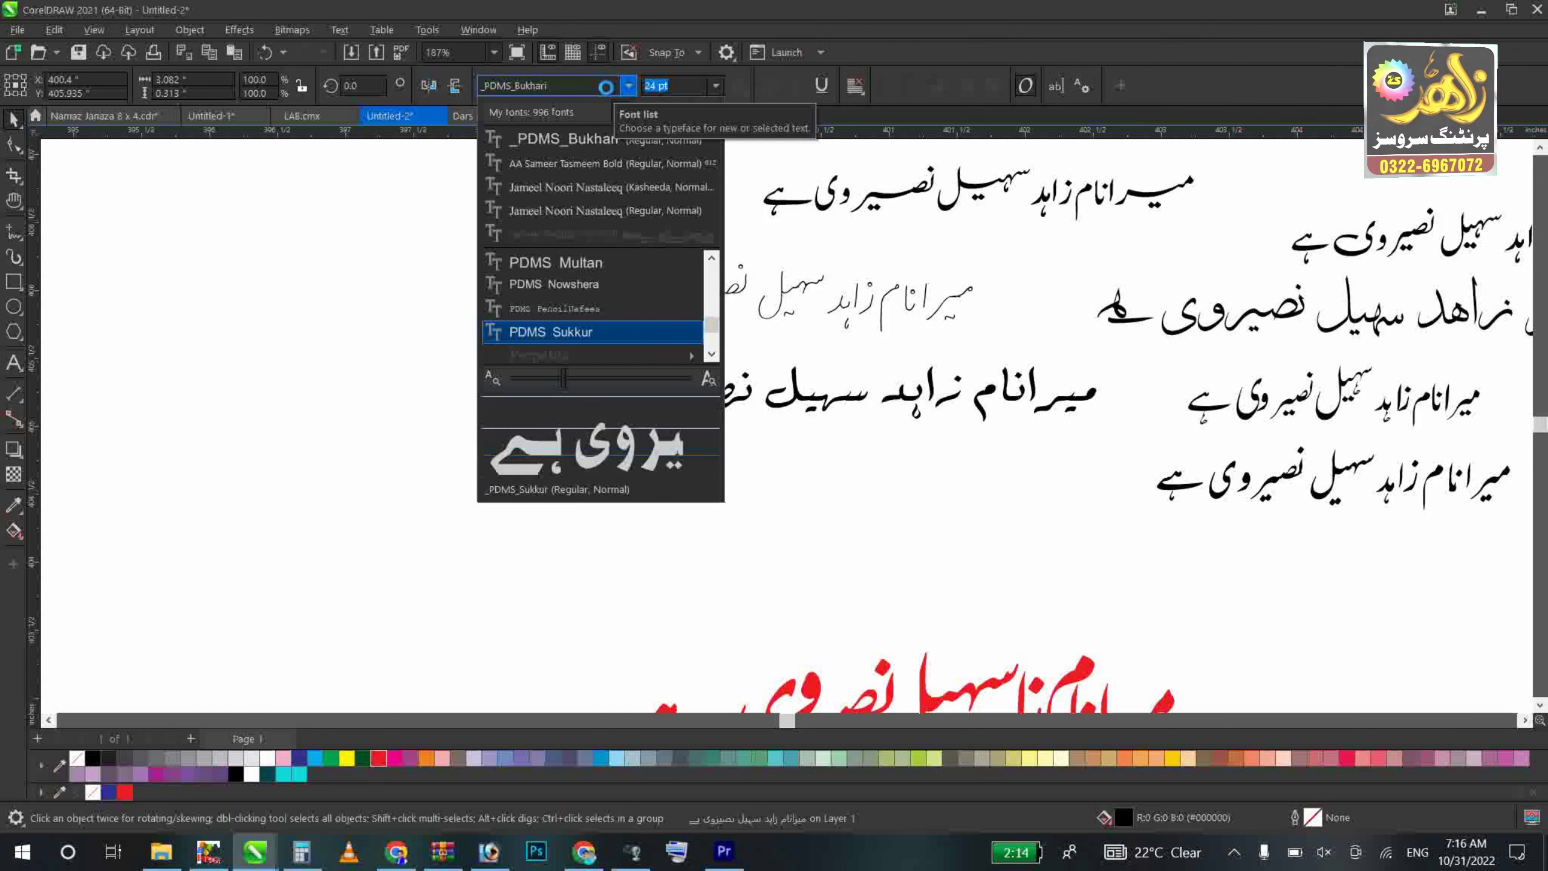
pyautogui.press('Down')
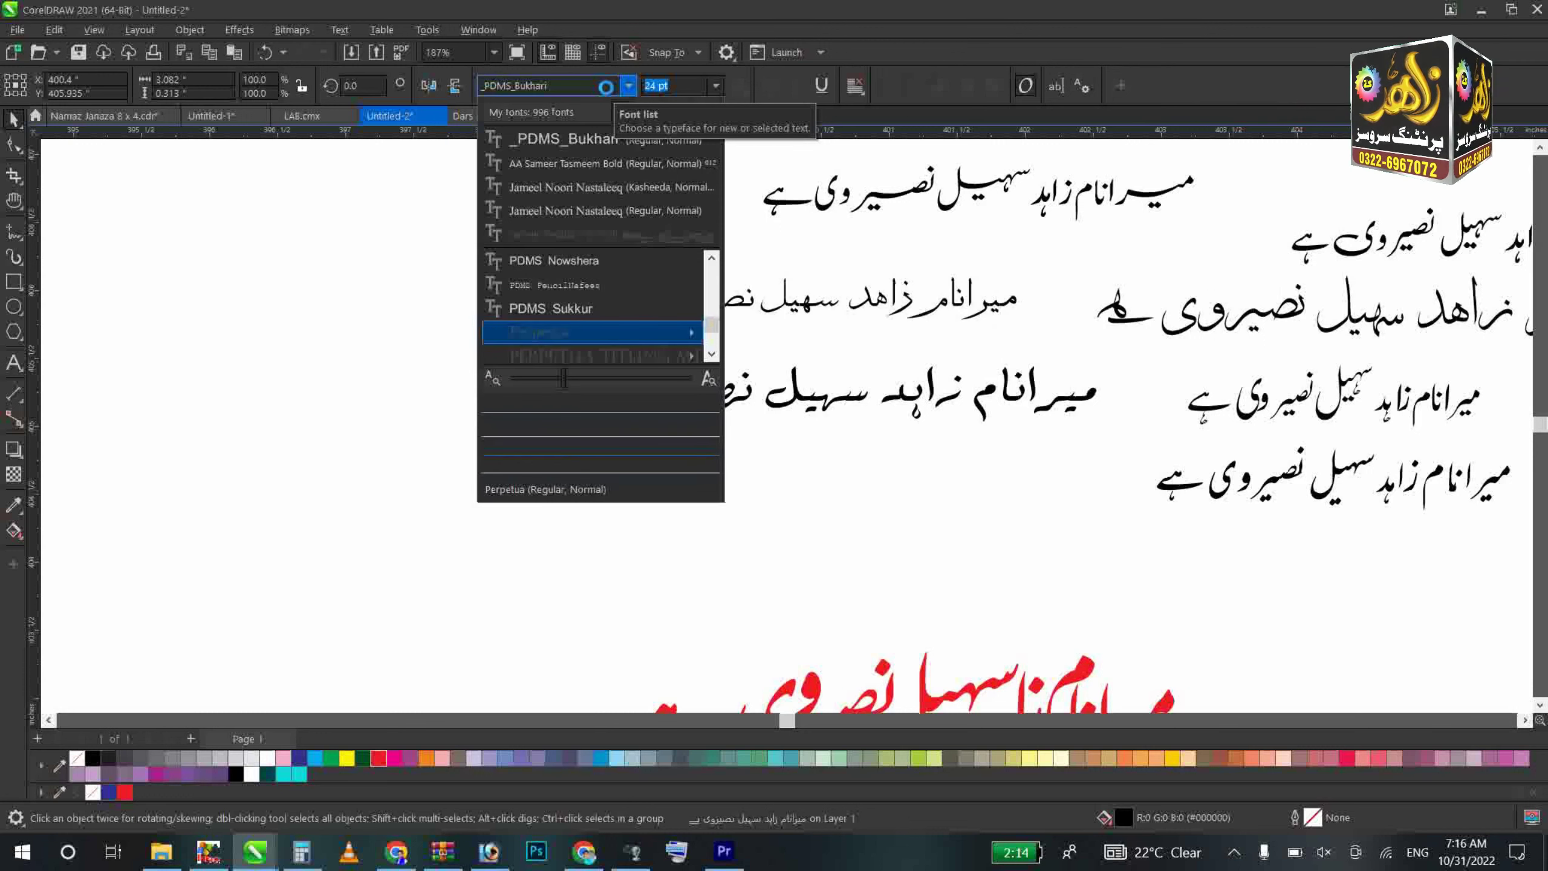
# - Set the copy in the Attari Salees font
pyautogui.write('atta')
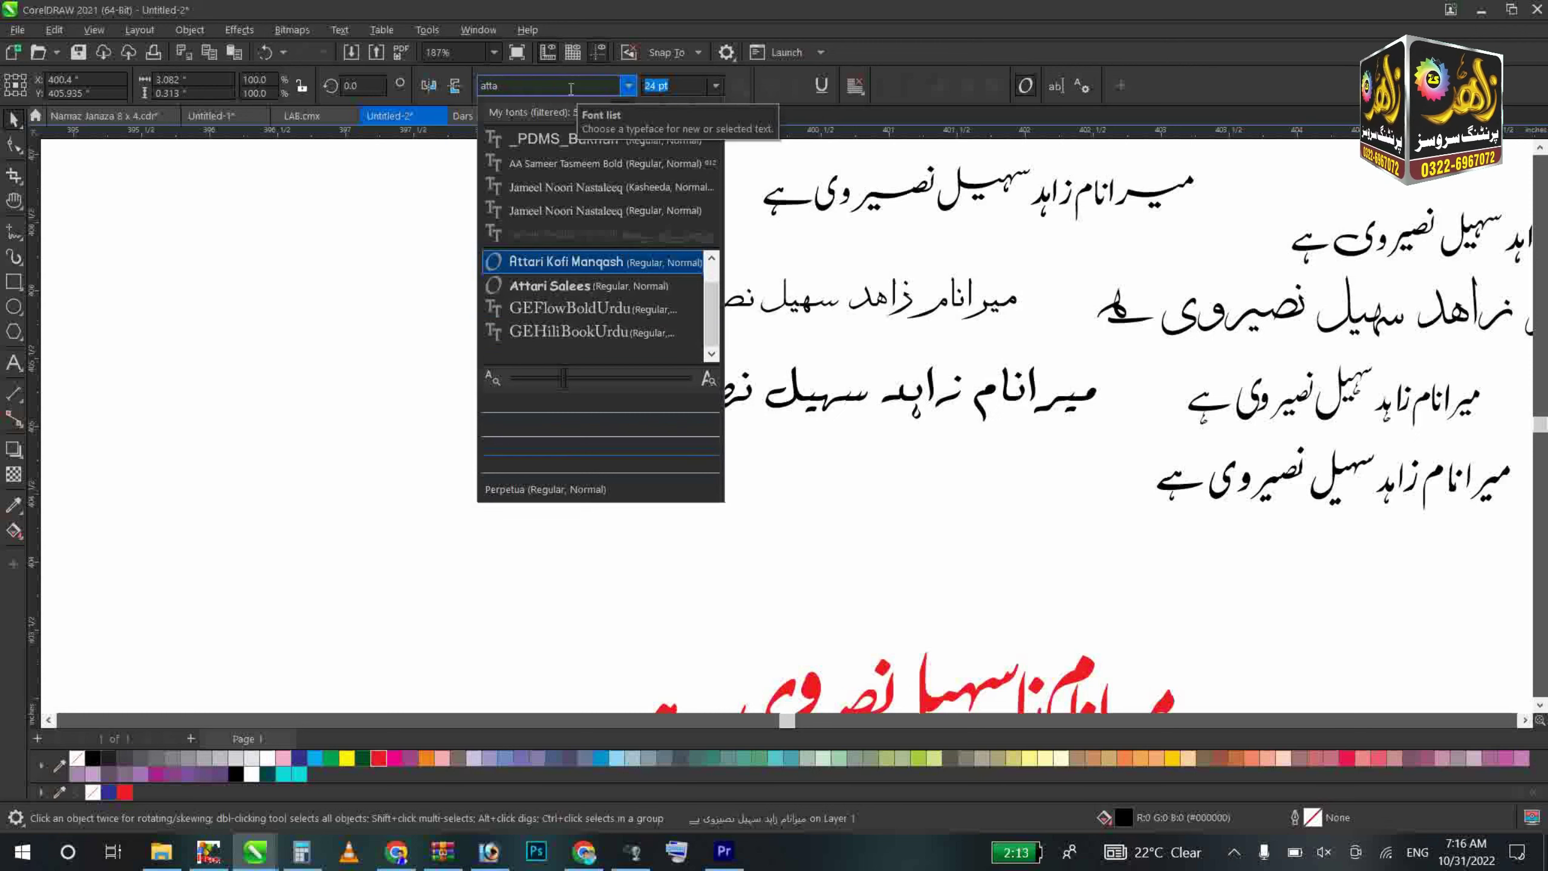
pyautogui.press('Down')
pyautogui.press('Return')
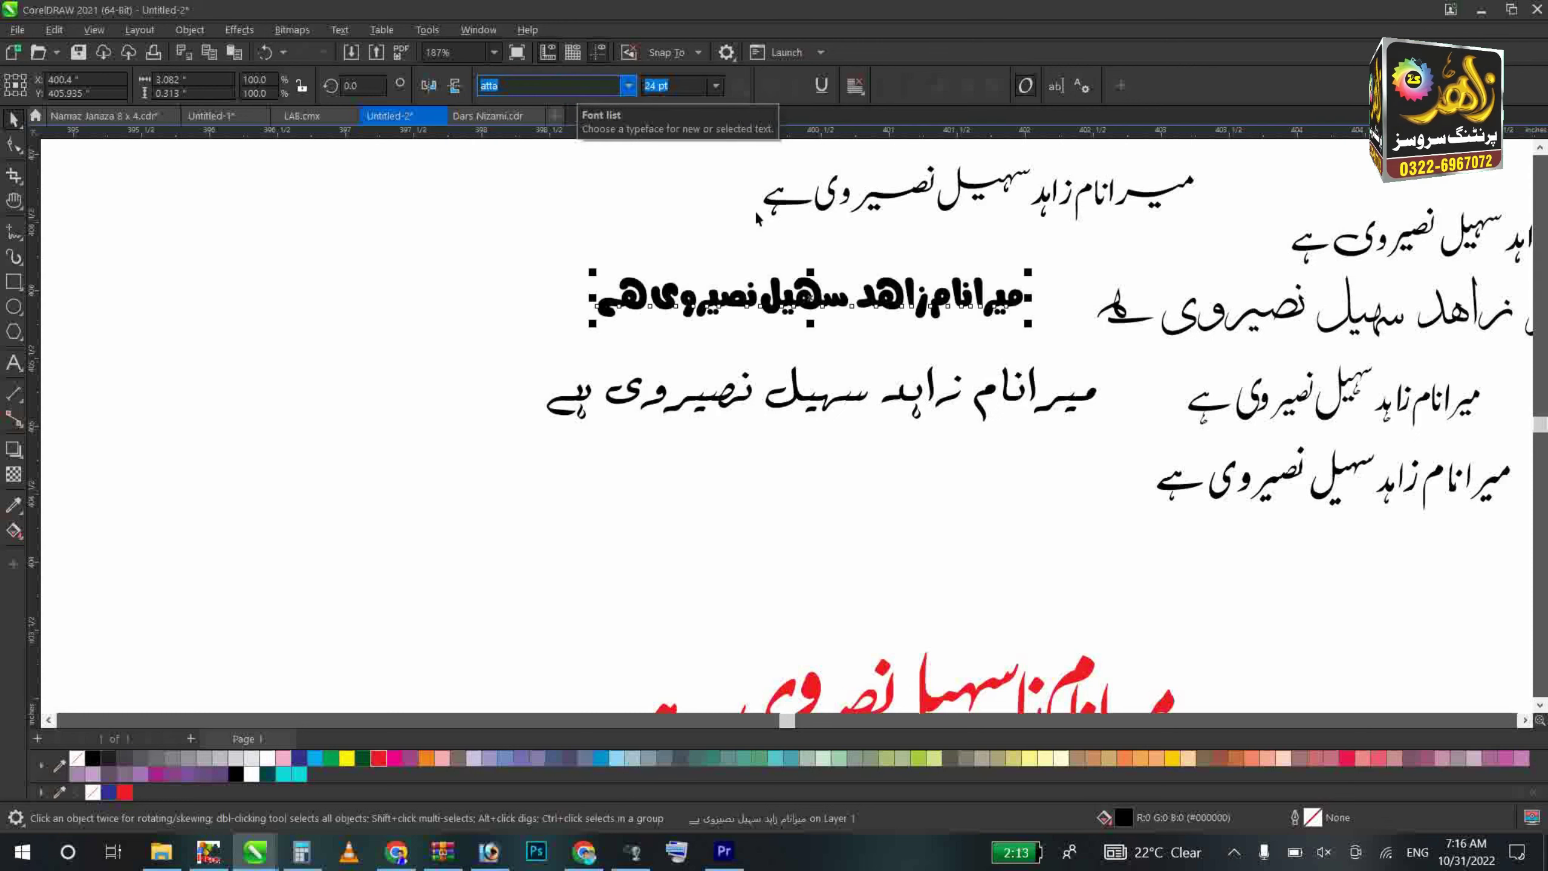
pyautogui.hotkey('shift', 'F2')
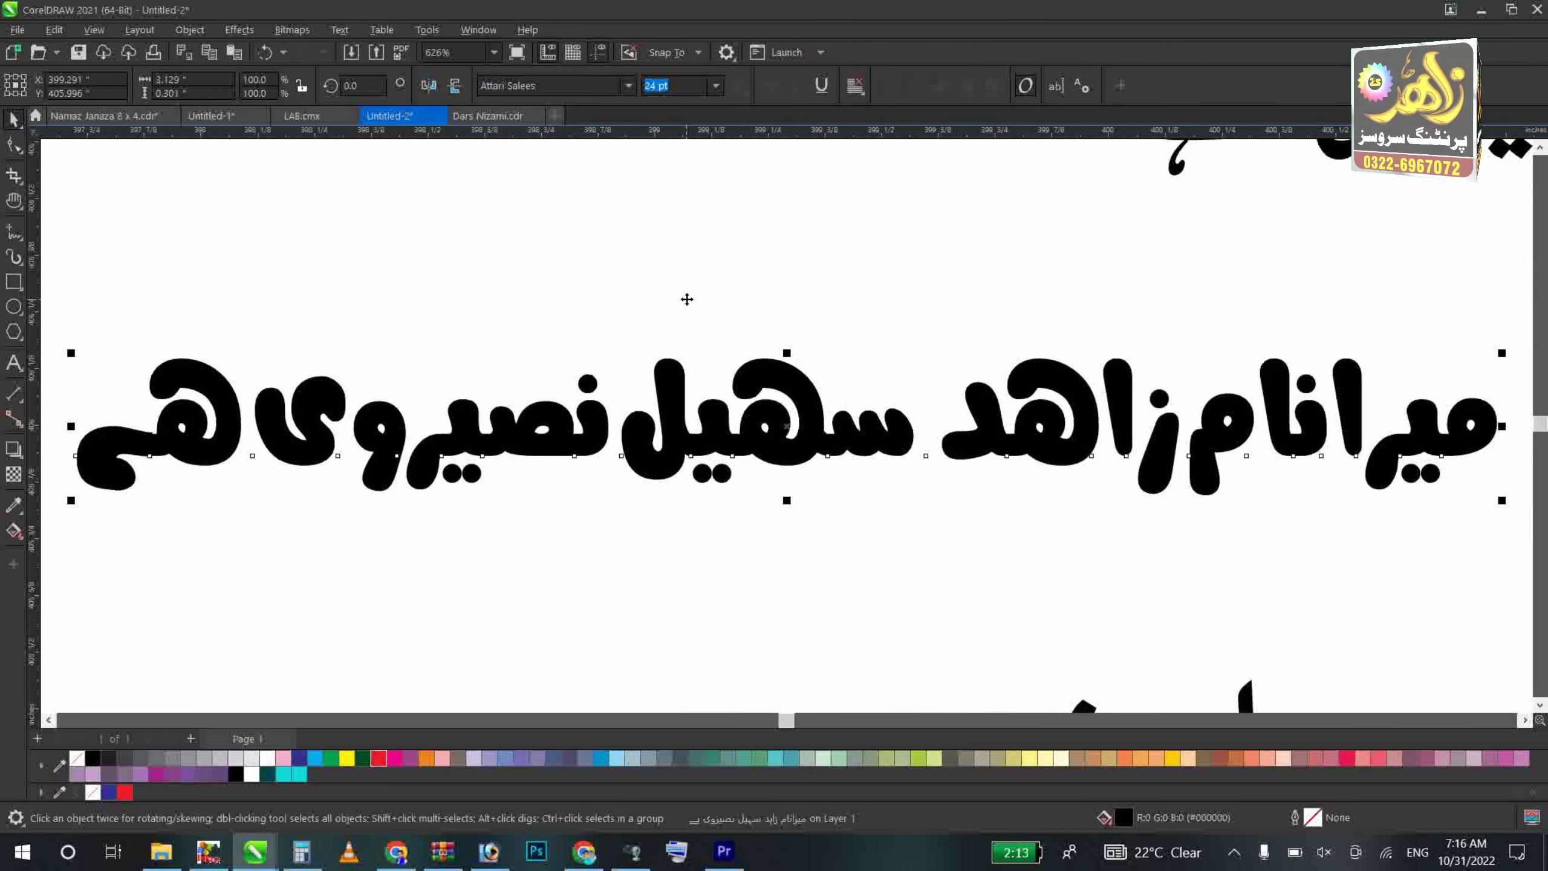
# - Replace the Attari Salees sentence's text with the word پاکستان
pyautogui.scroll(-2, 687, 298)
pyautogui.doubleClick(706, 367)
pyautogui.hotkey('ctrl', 'a')
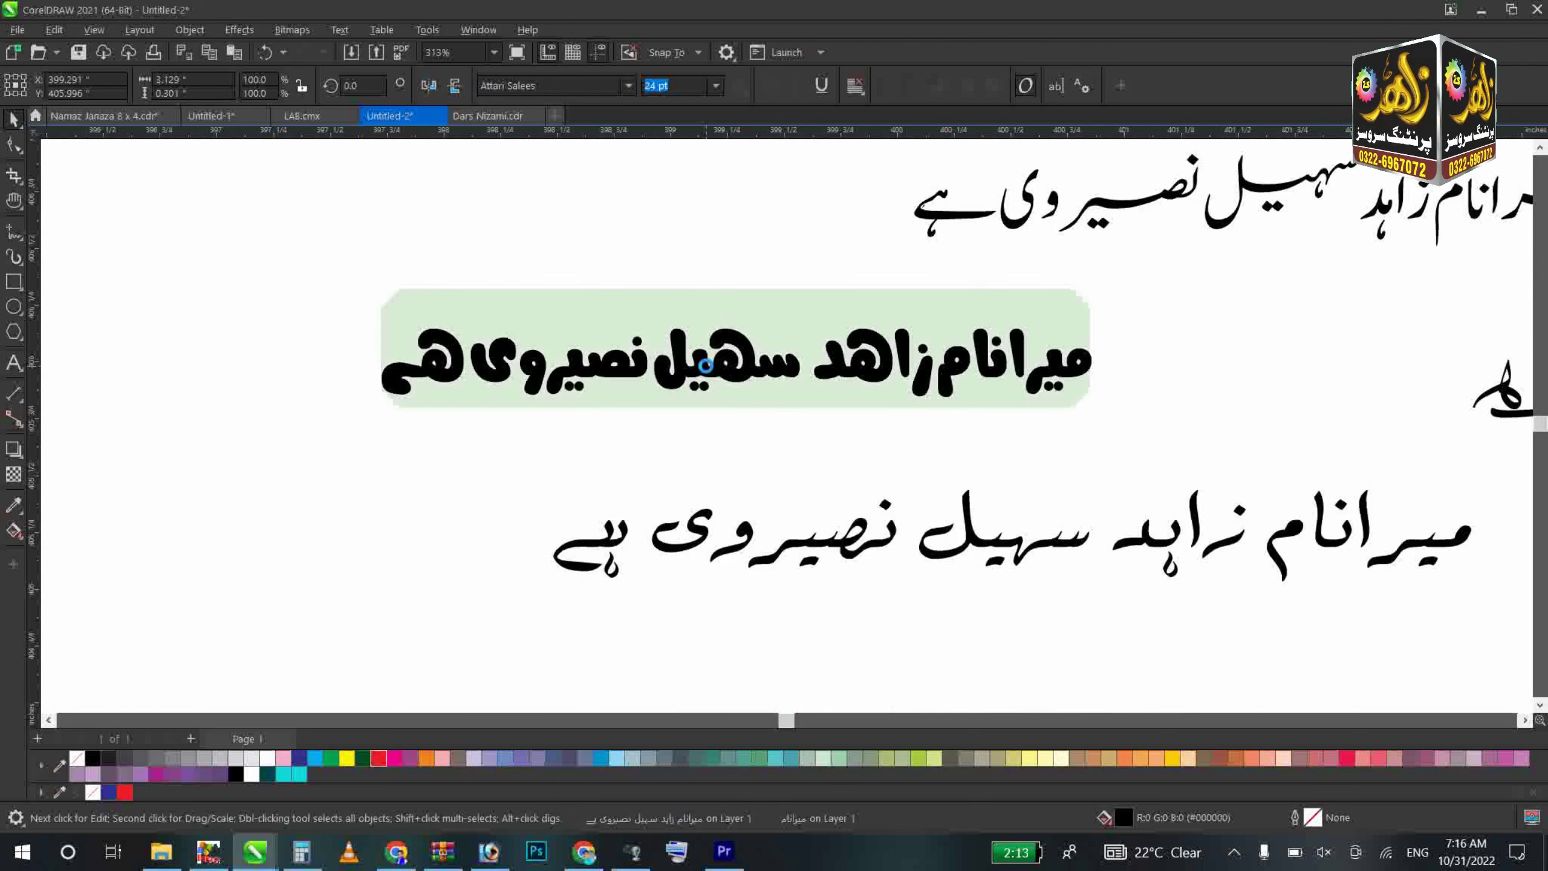
pyautogui.write('pakst')
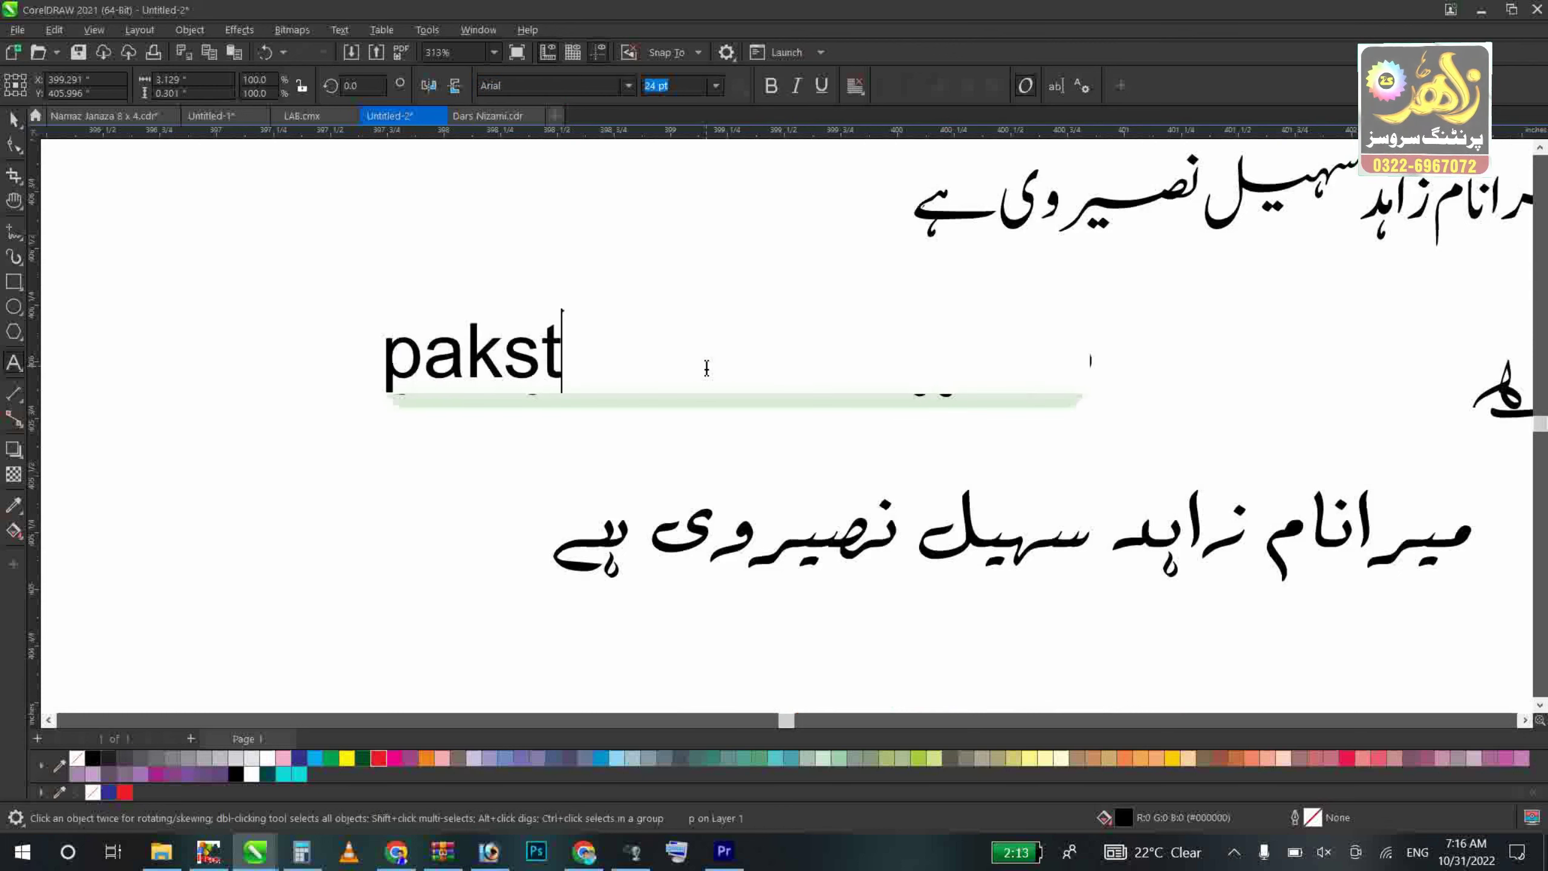
pyautogui.hotkey('ctrl', 'a')
pyautogui.write('پاسک')
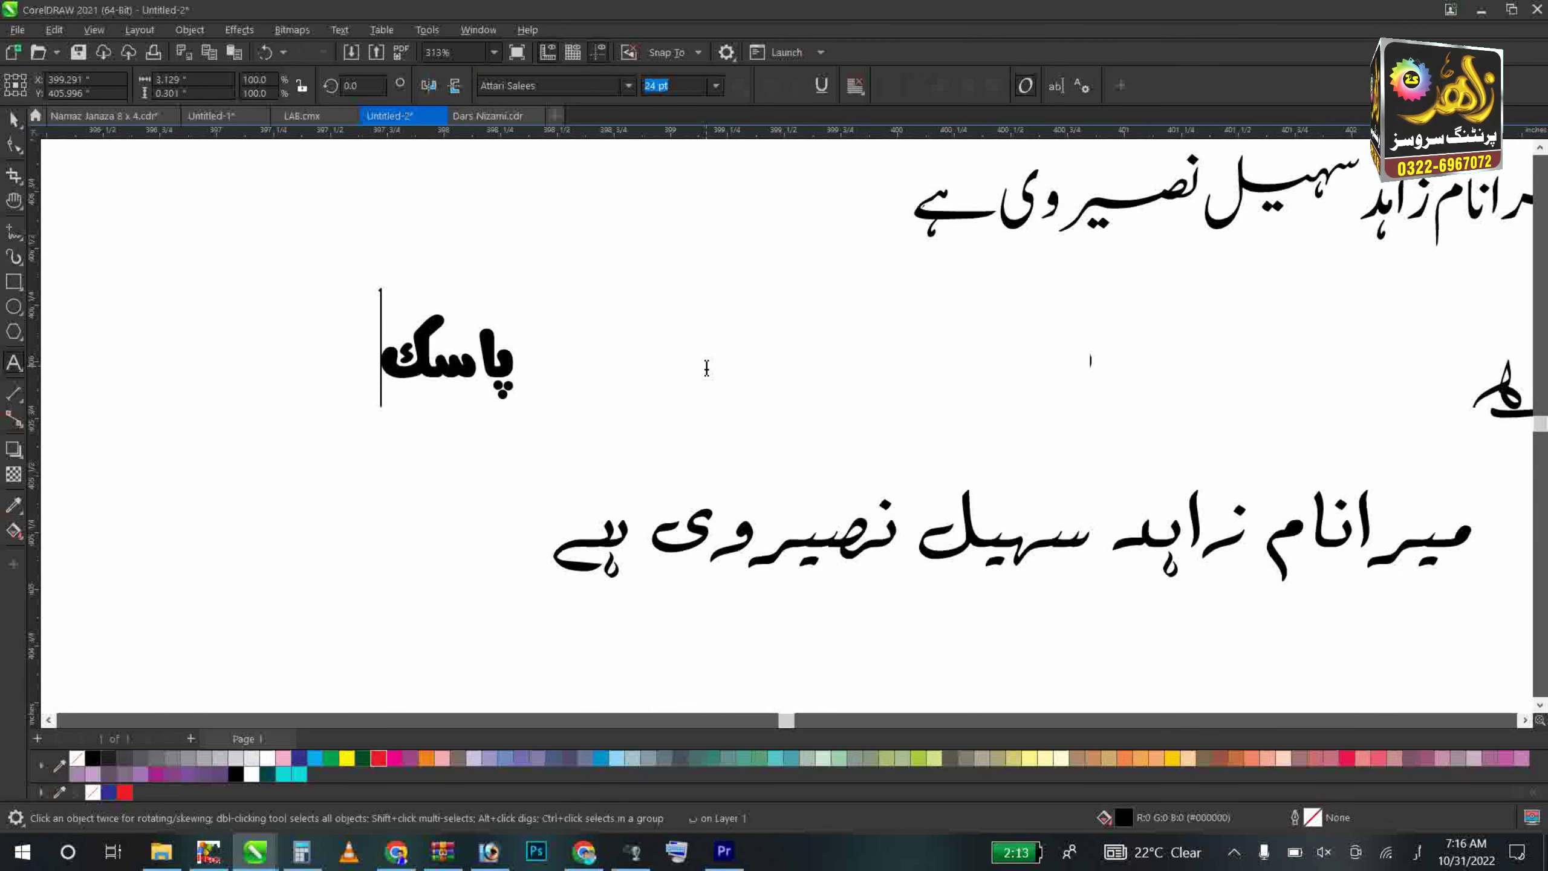
pyautogui.press('BackSpace')
pyautogui.press('BackSpace')
pyautogui.write('کستان')
pyautogui.hotkey('ctrl', 'space')
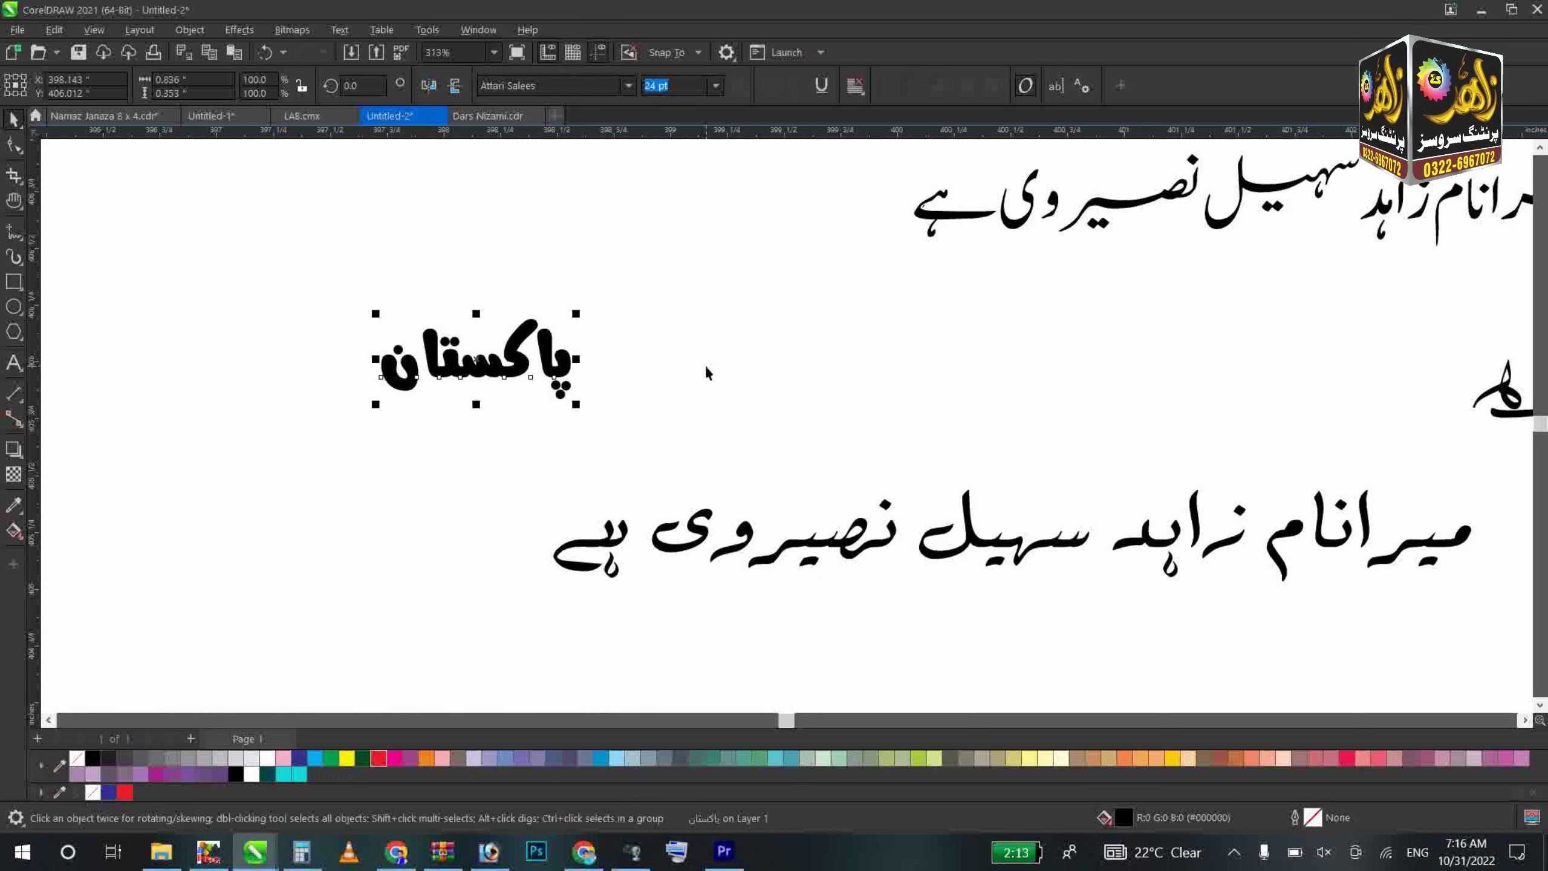
pyautogui.click(705, 365)
# - Enlarge پاکستان to about 162% and place a second copy beside it
pyautogui.click(568, 380)
pyautogui.moveTo(576, 313); pyautogui.dragTo(700, 256)
pyautogui.moveTo(668, 364); pyautogui.dragTo(1055, 373)
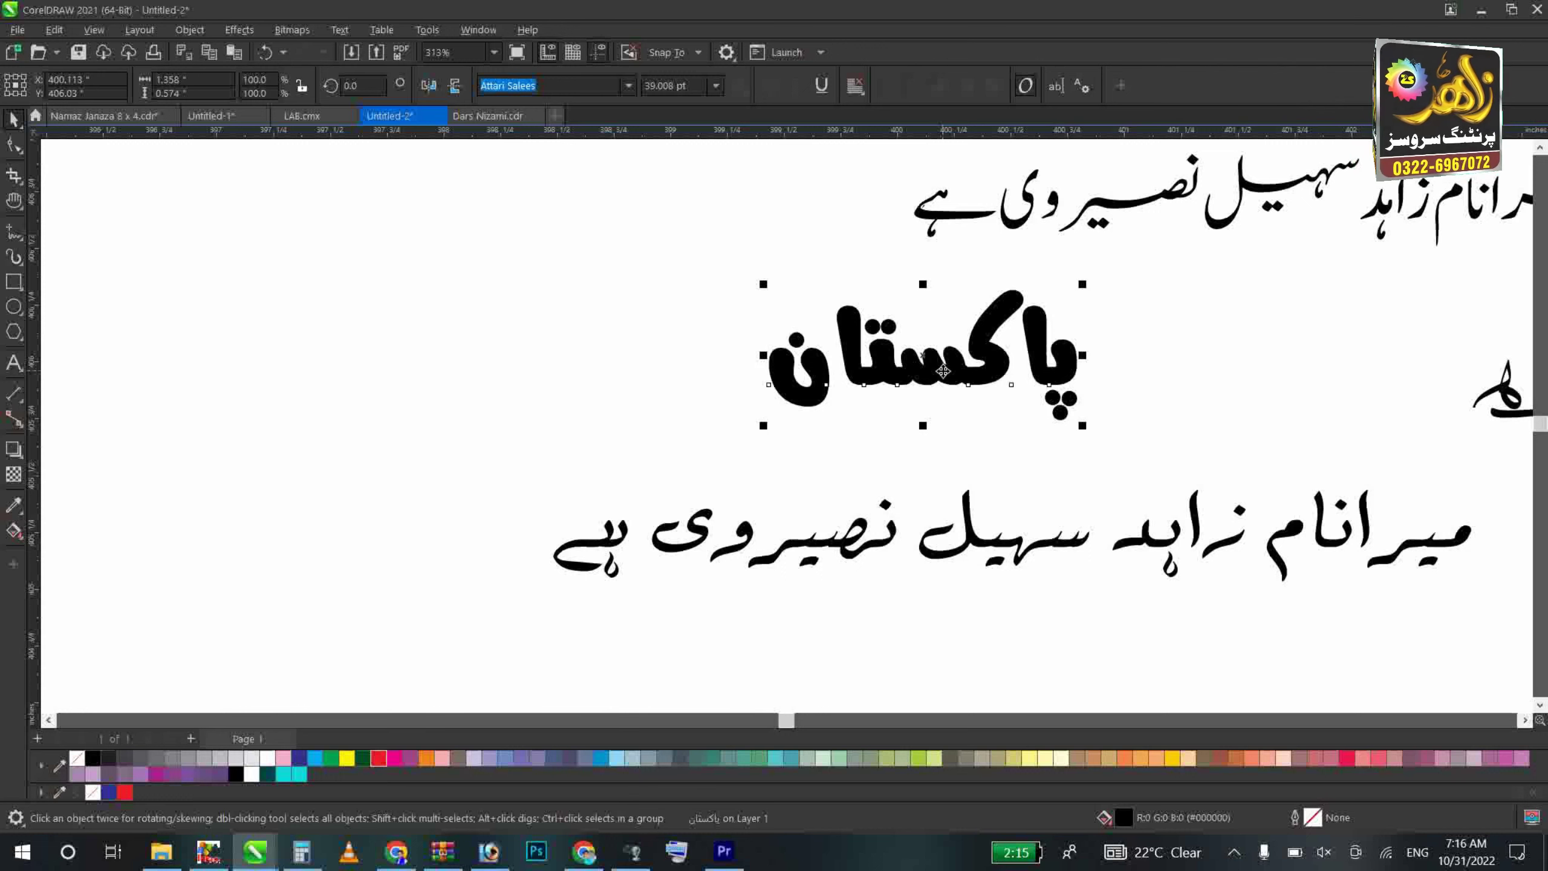
pyautogui.moveTo(939, 365); pyautogui.dragTo(708, 379)
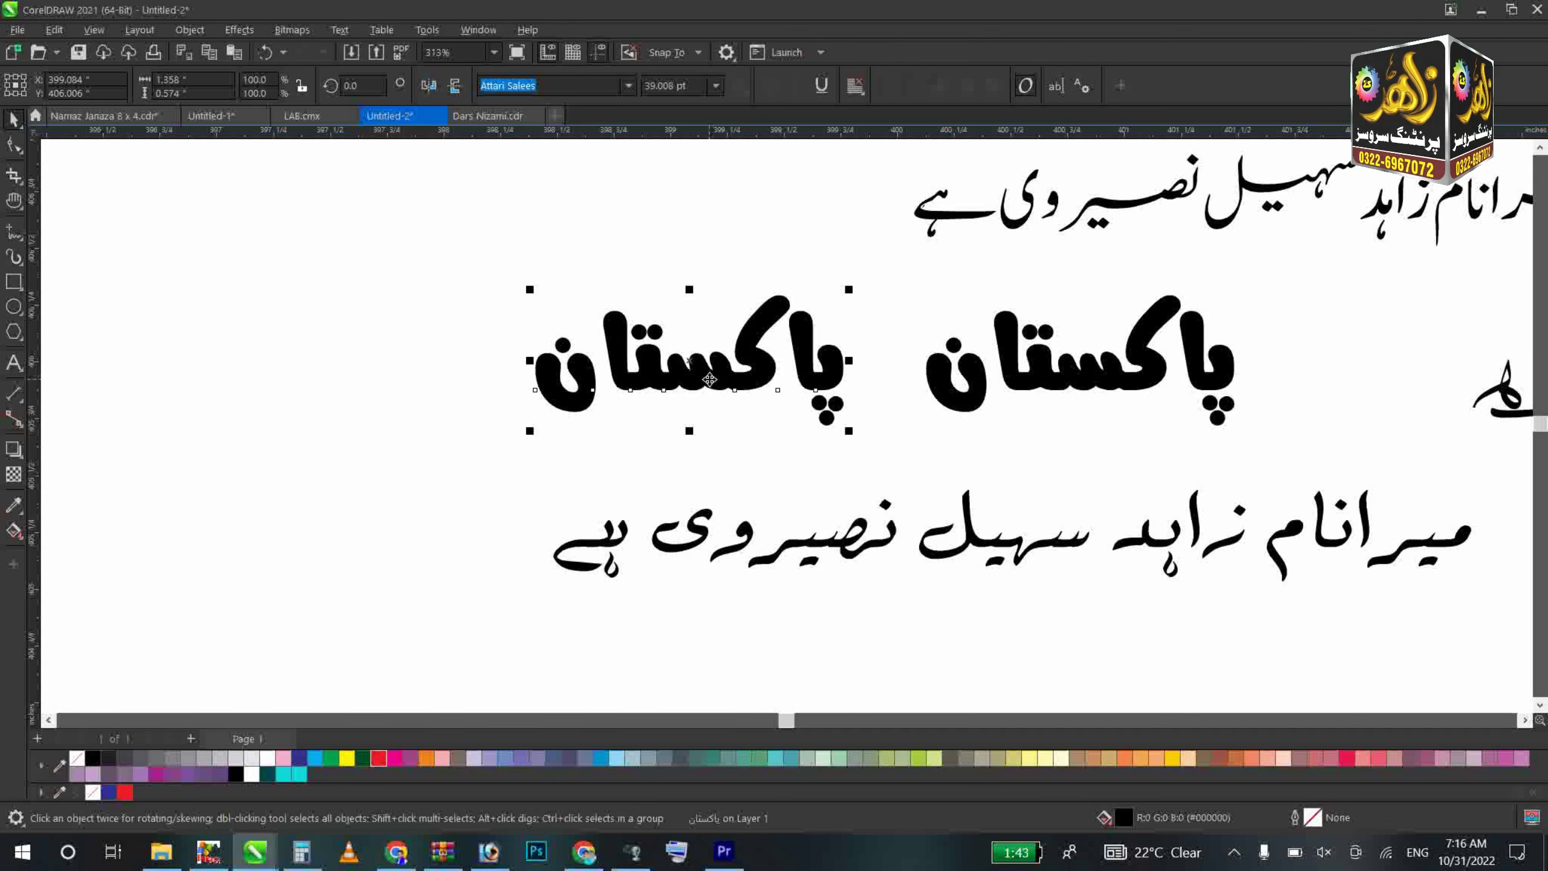
pyautogui.click(734, 397)
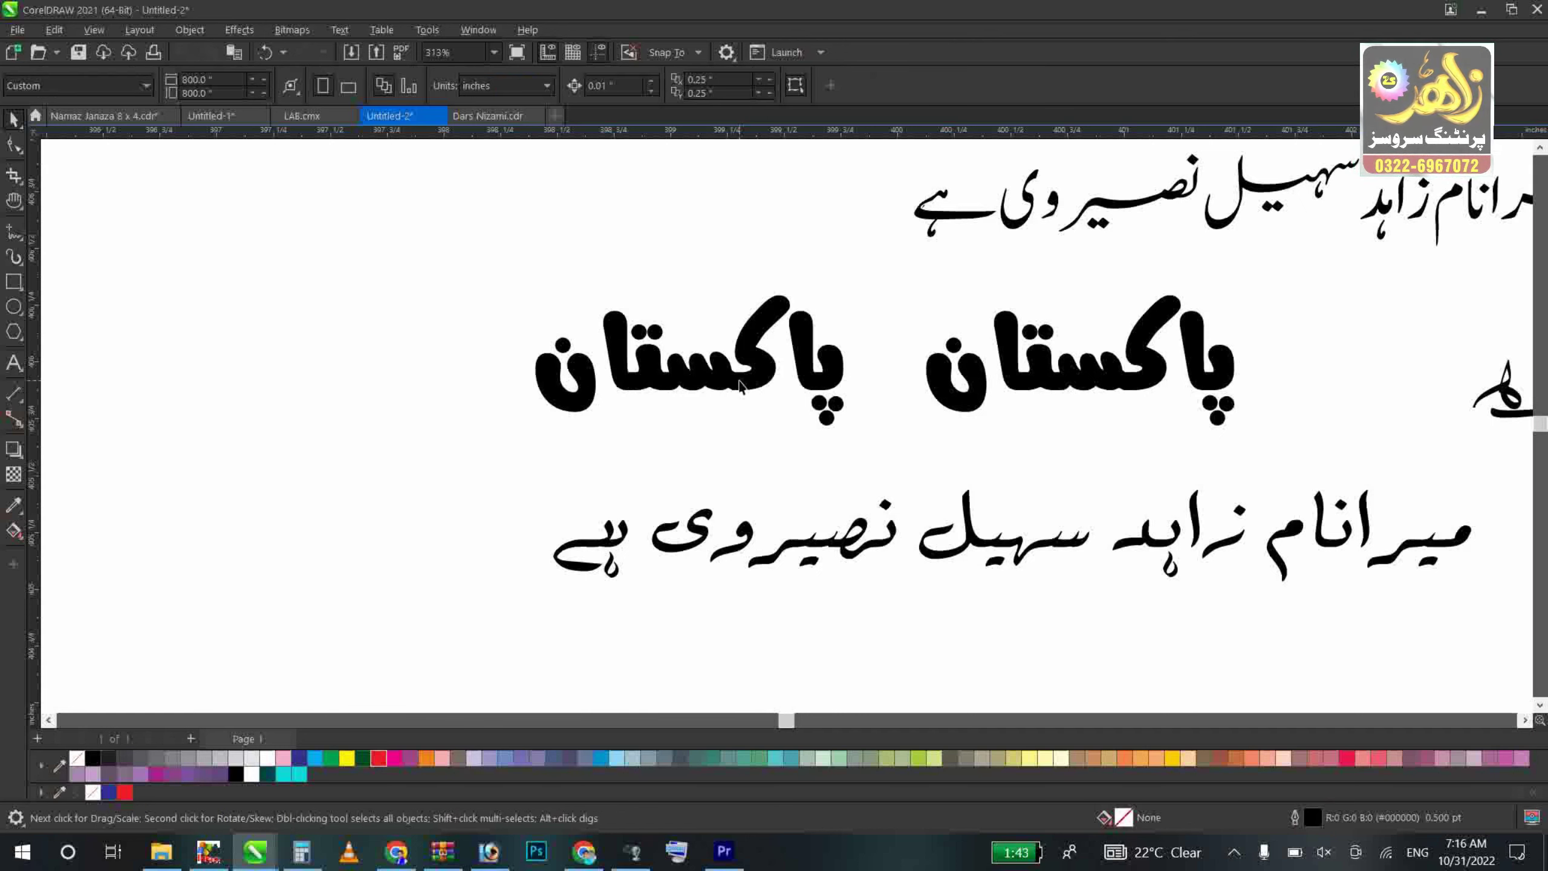
pyautogui.doubleClick(739, 383)
pyautogui.hotkey('ctrl', 'a')
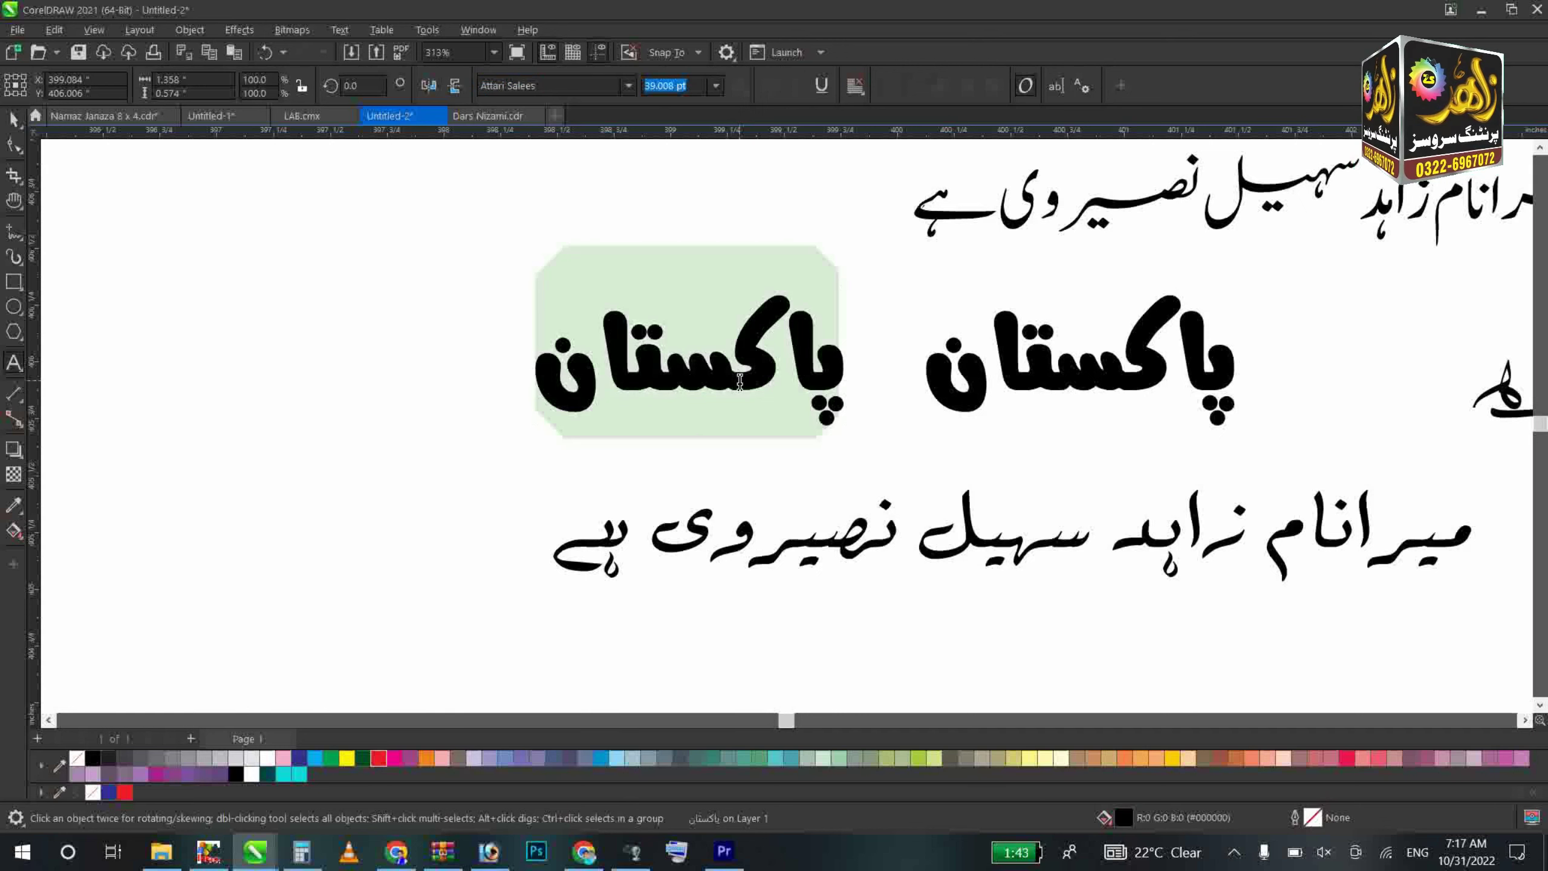
pyautogui.press('super+space')
pyautogui.press('super+space')
pyautogui.press('super+space')
pyautogui.press('super+space')
pyautogui.press('super+space')
pyautogui.press('super+space')
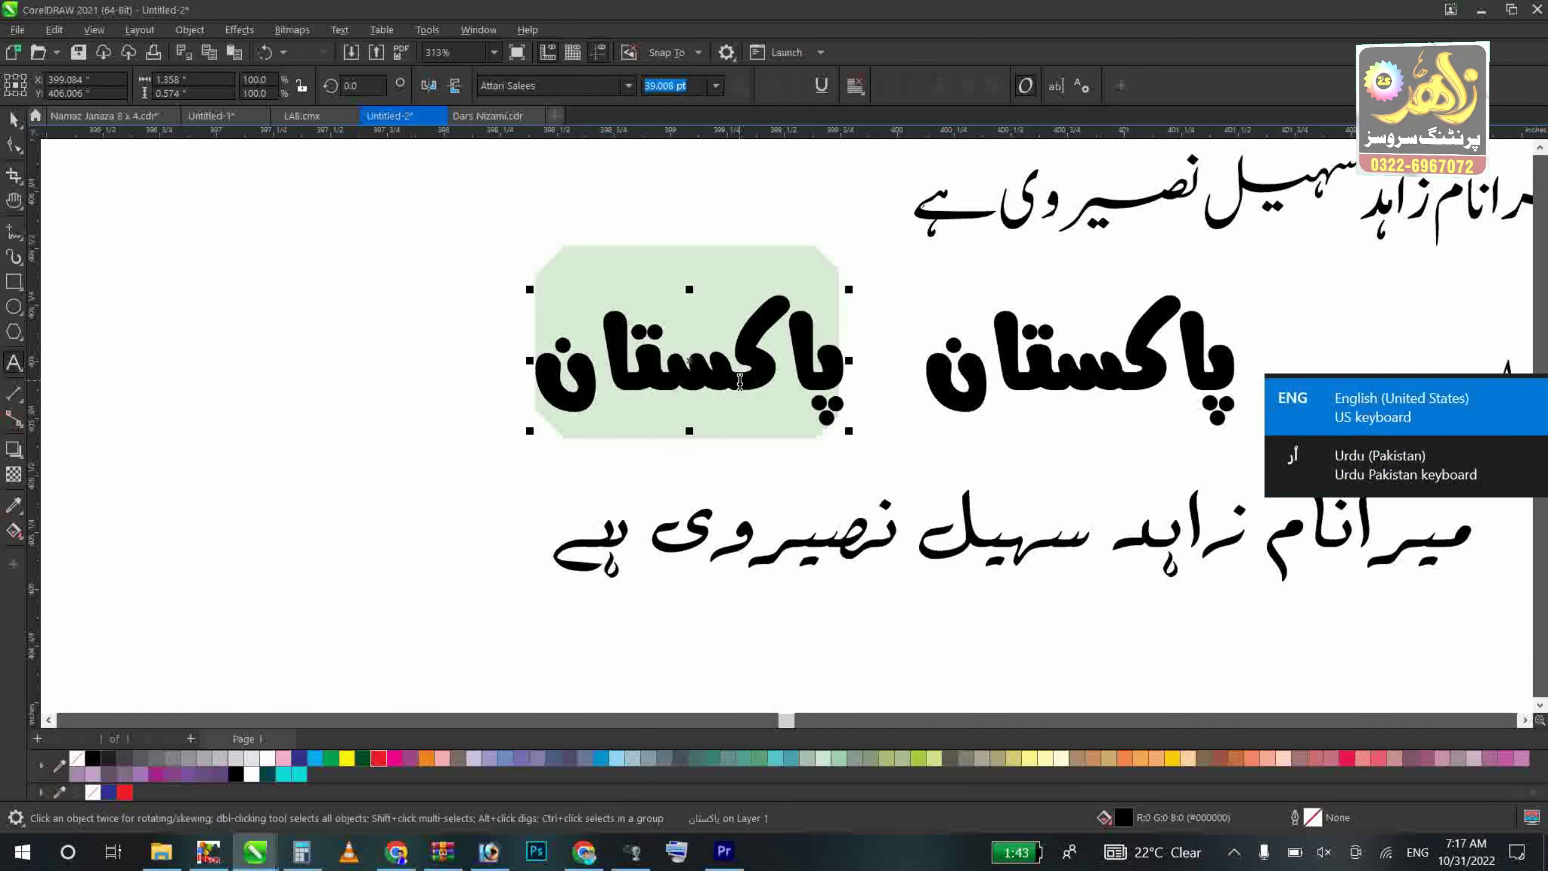
pyautogui.press('super+space')
pyautogui.press('super+space')
pyautogui.press('super+space')
pyautogui.press('super+space')
pyautogui.press('super+space')
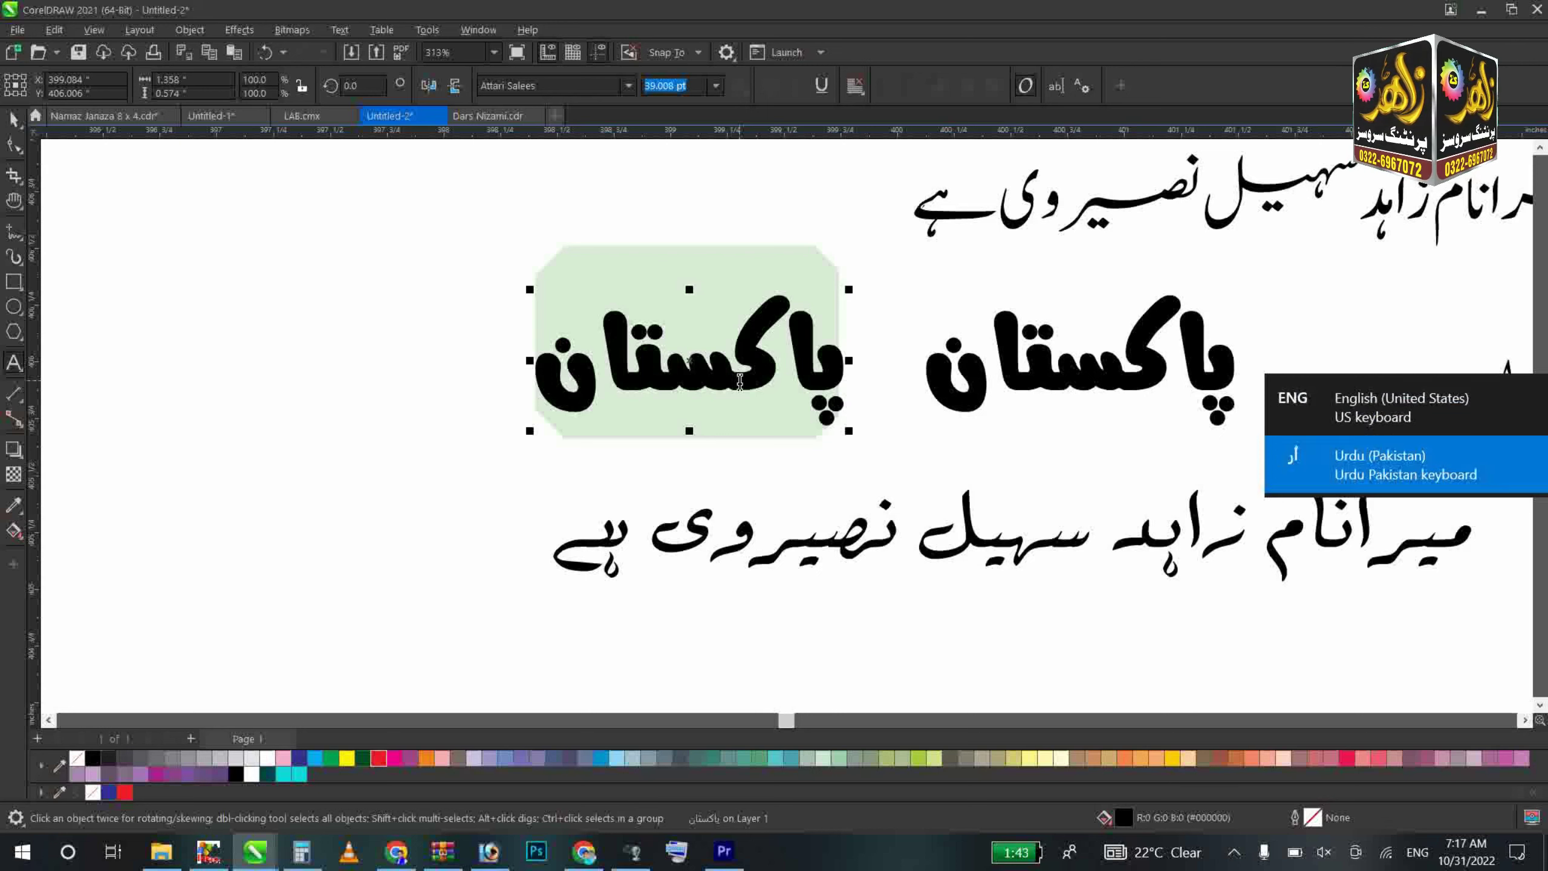
pyautogui.press('super+space')
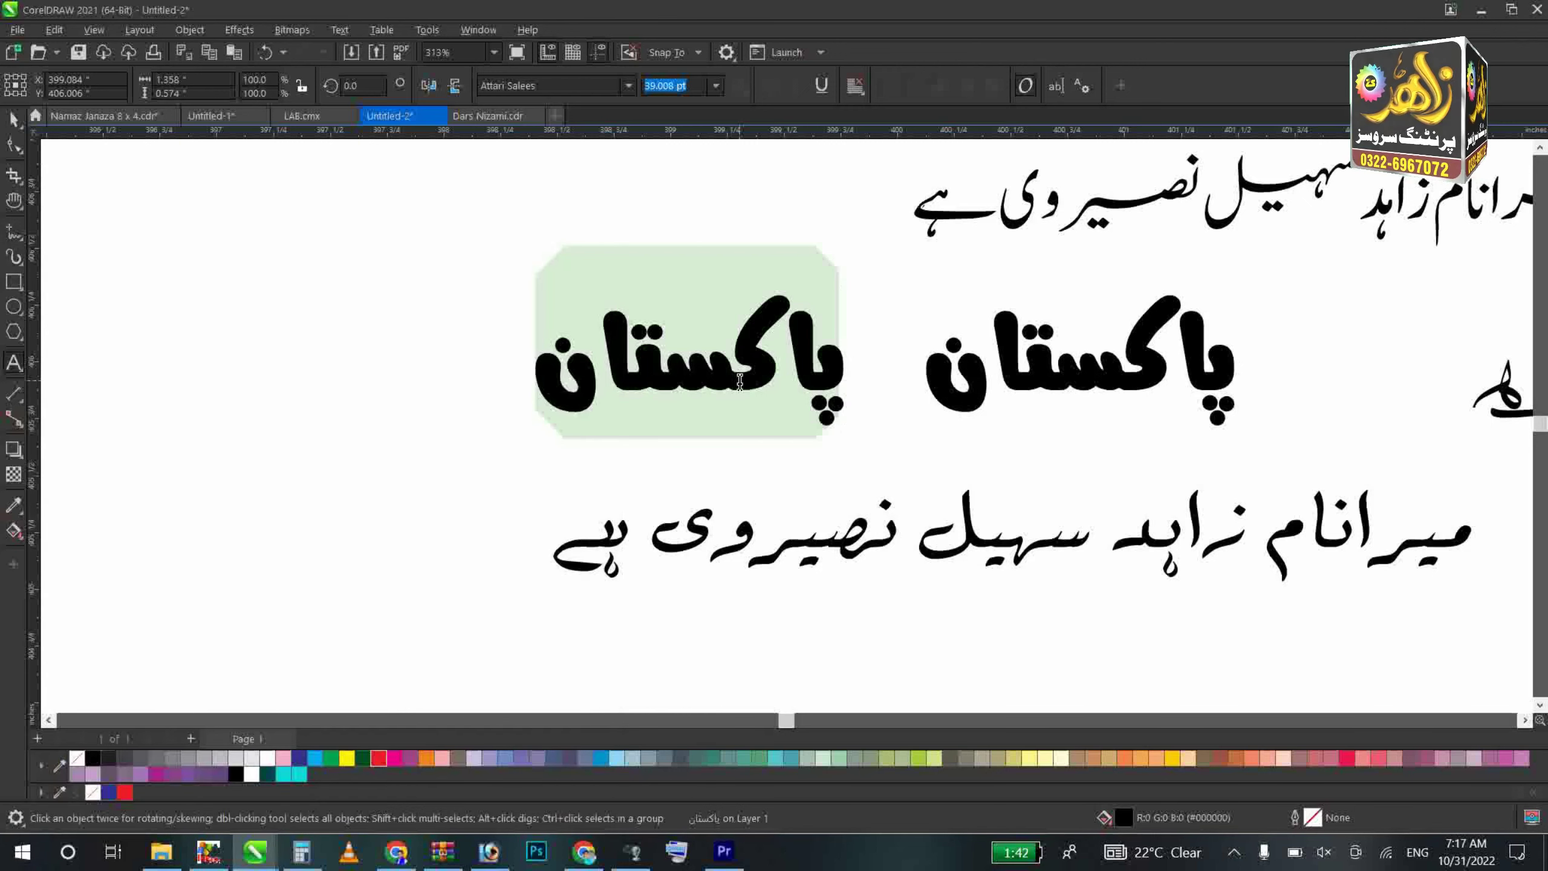
pyautogui.press('super+space')
pyautogui.press('super+space')
pyautogui.press('super+space')
pyautogui.press('super+space')
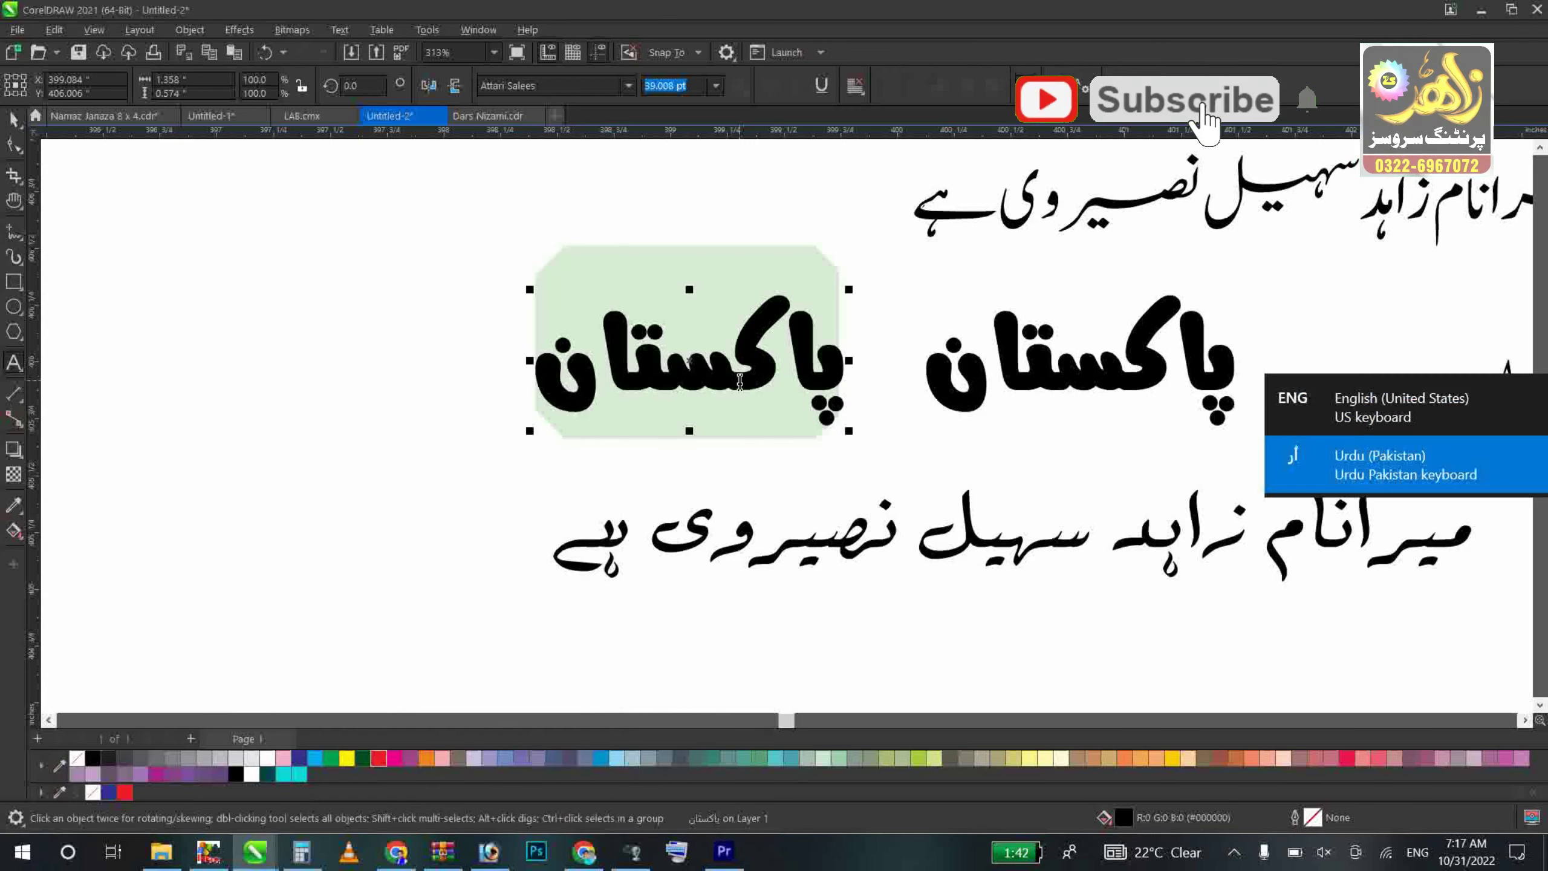
pyautogui.press('super+space')
pyautogui.press('super+space')
pyautogui.press('super+space')
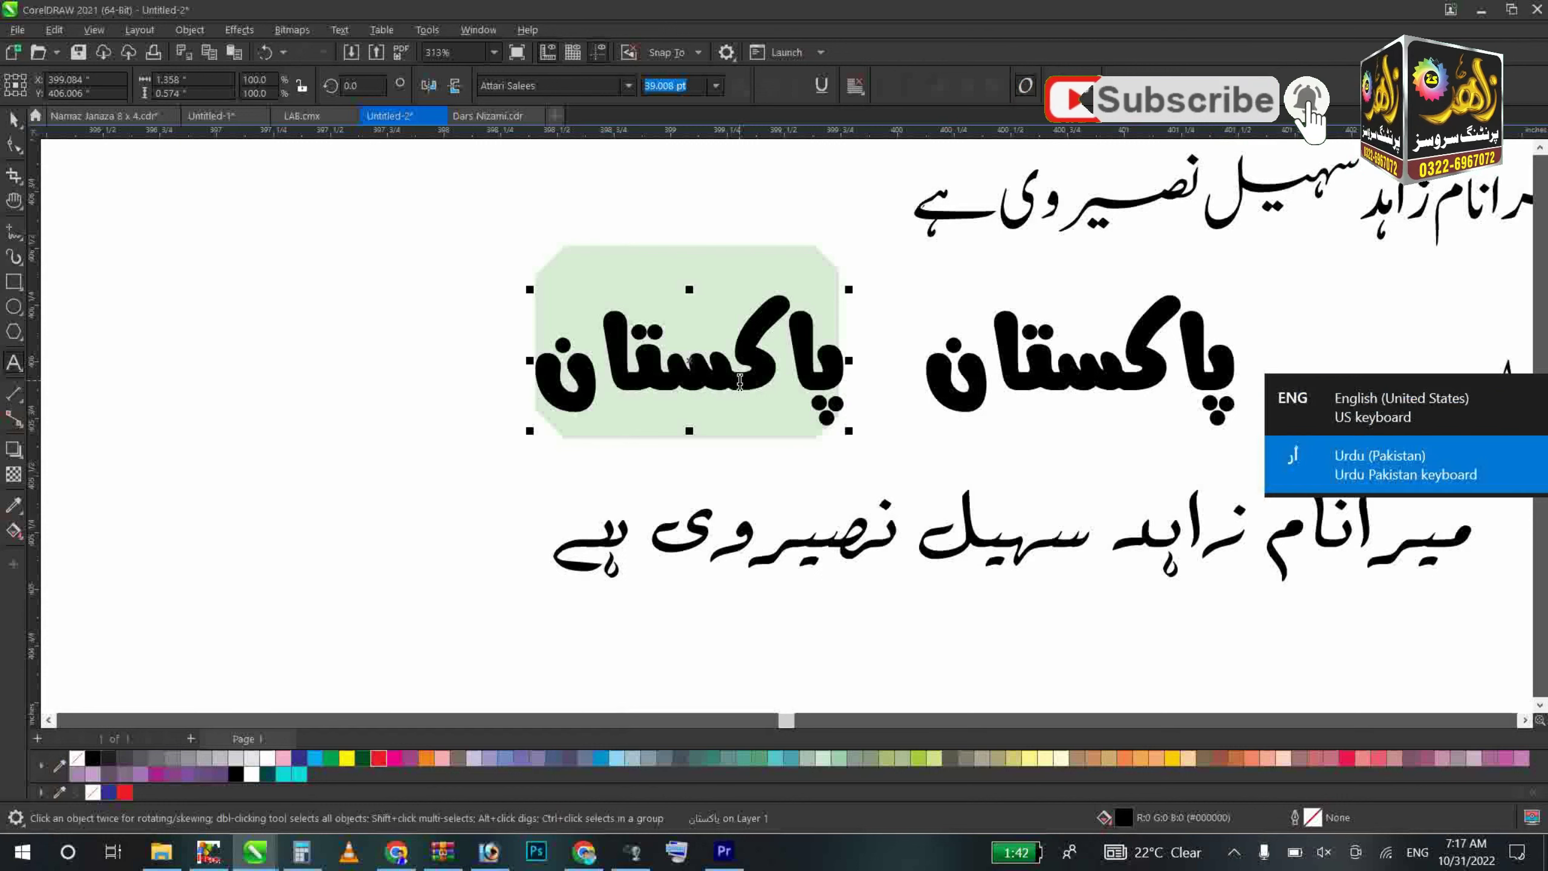
pyautogui.press('super+space')
pyautogui.press('super+space')
pyautogui.press('super+space')
pyautogui.press('super+space')
pyautogui.press('super+space')
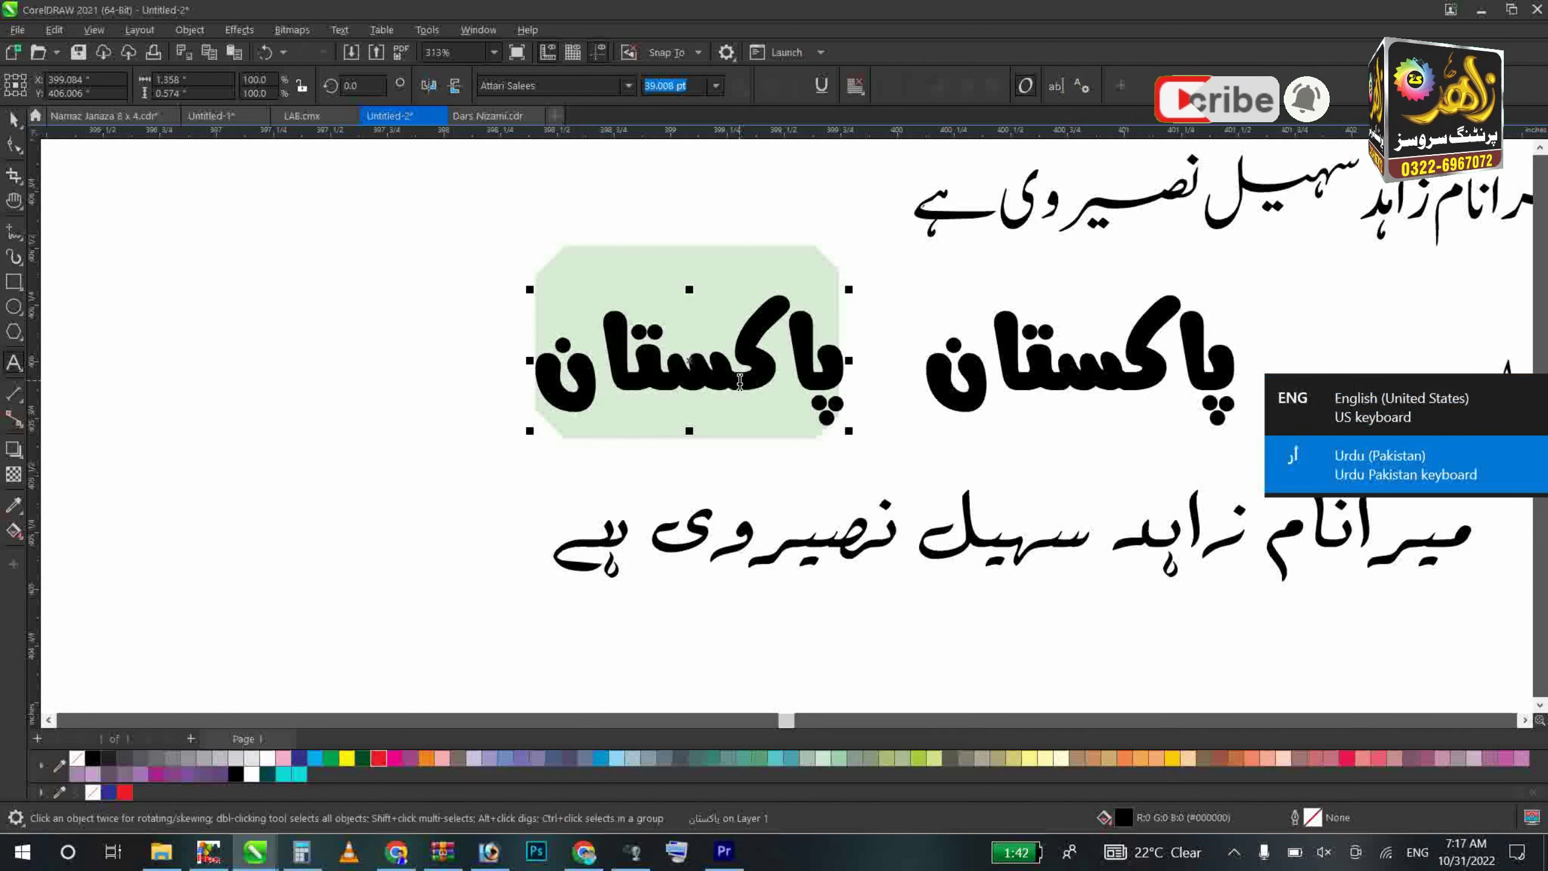
pyautogui.press('super+space')
pyautogui.press('super+space')
pyautogui.press('super+space')
pyautogui.press('super+space')
pyautogui.press('super+space')
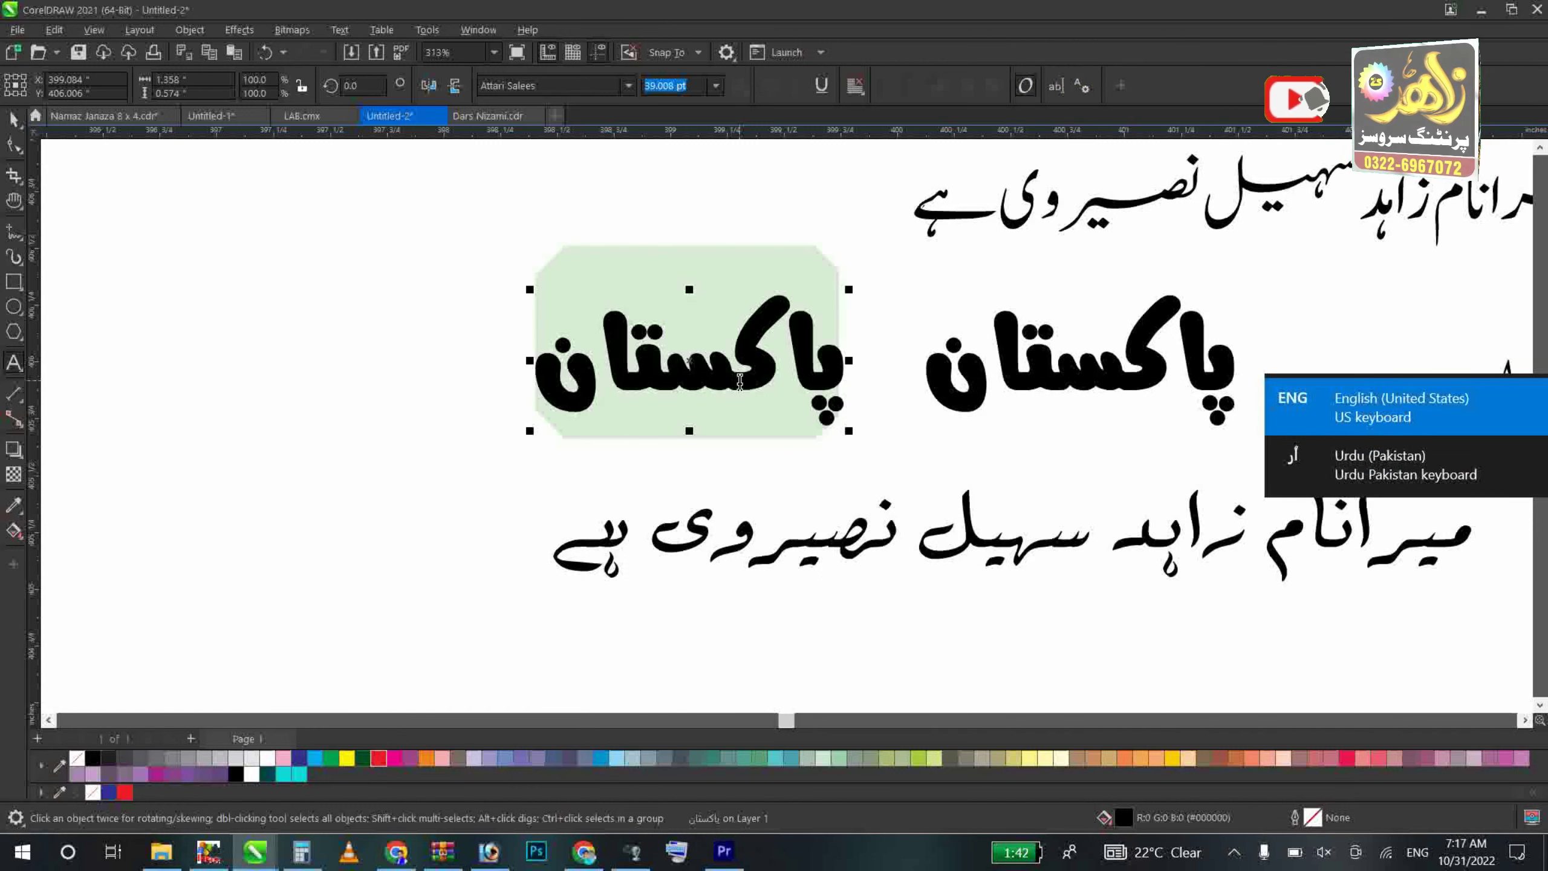
pyautogui.press('super+space')
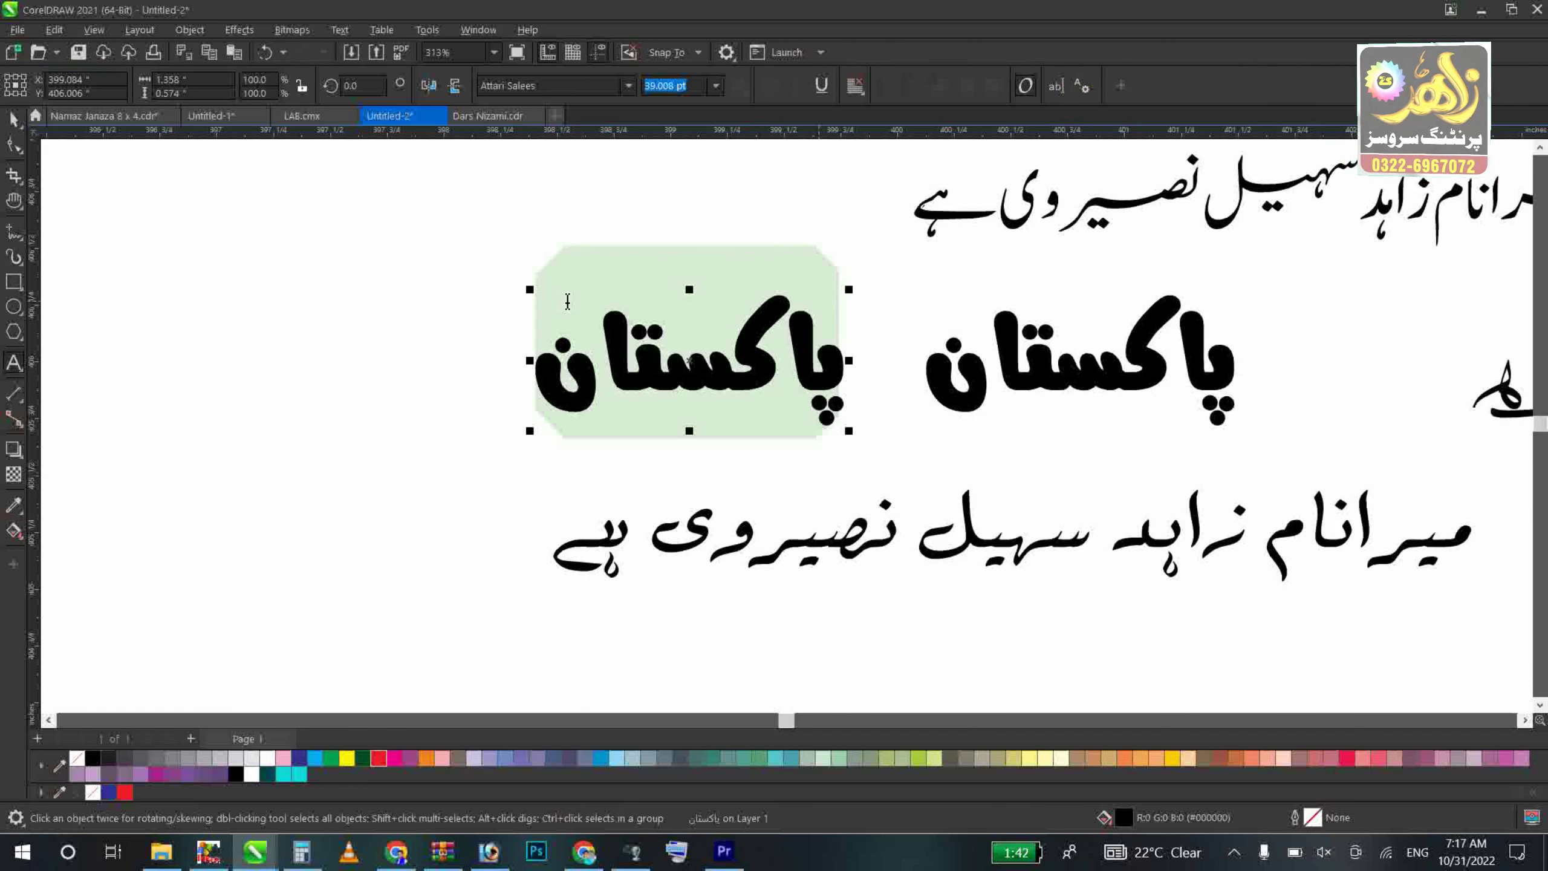
pyautogui.click(14, 120)
pyautogui.scroll(-2, 729, 380)
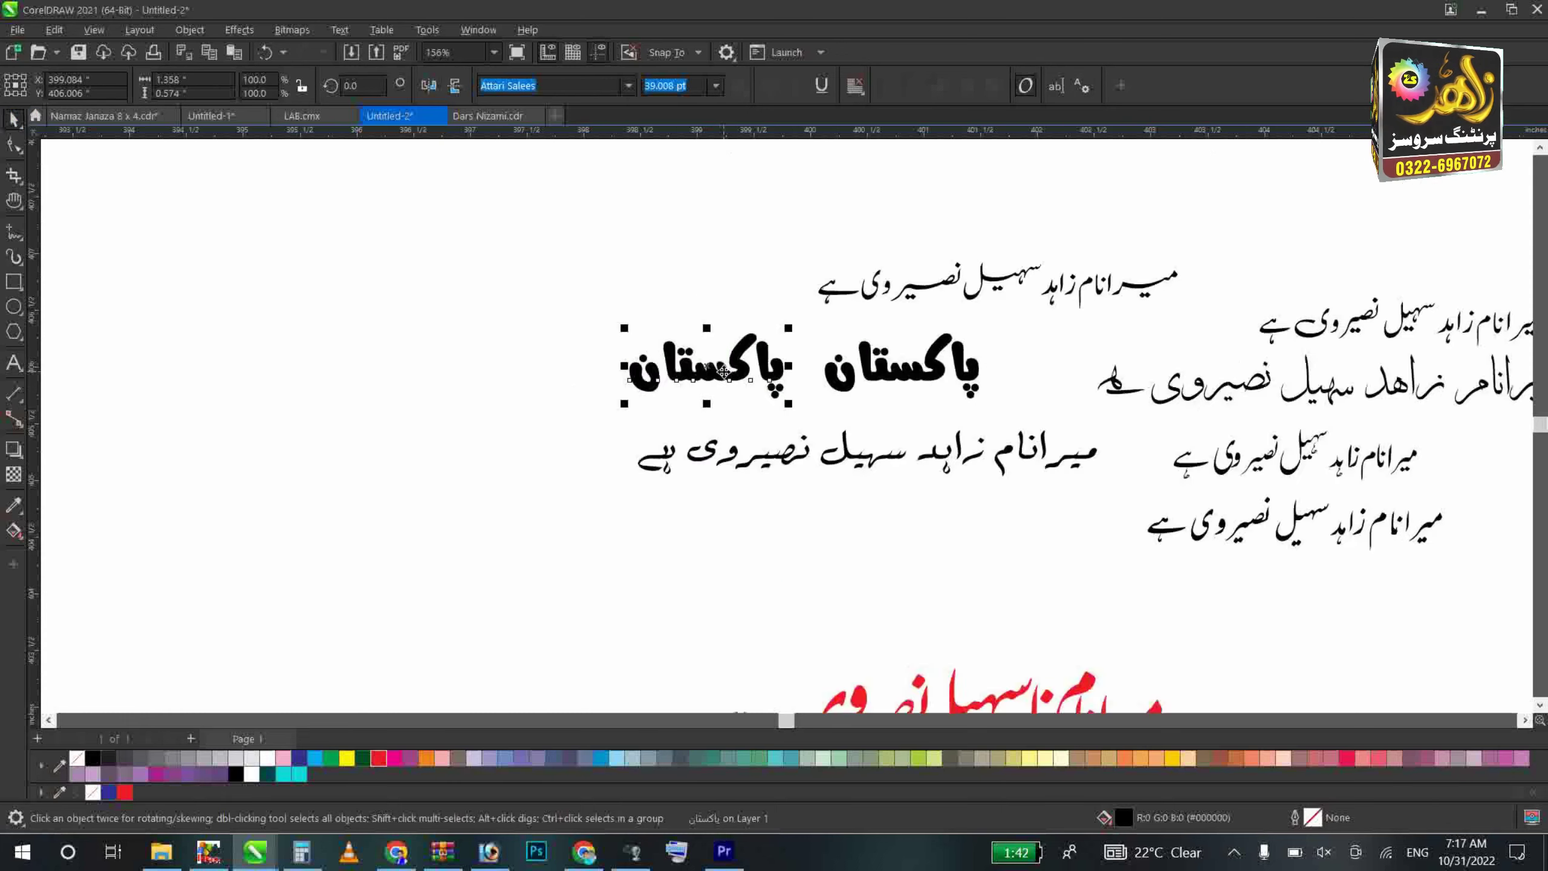
# - Move the bottom black Urdu line left and the line above it right and down
pyautogui.moveTo(1110, 382); pyautogui.dragTo(772, 360)
pyautogui.click(946, 427)
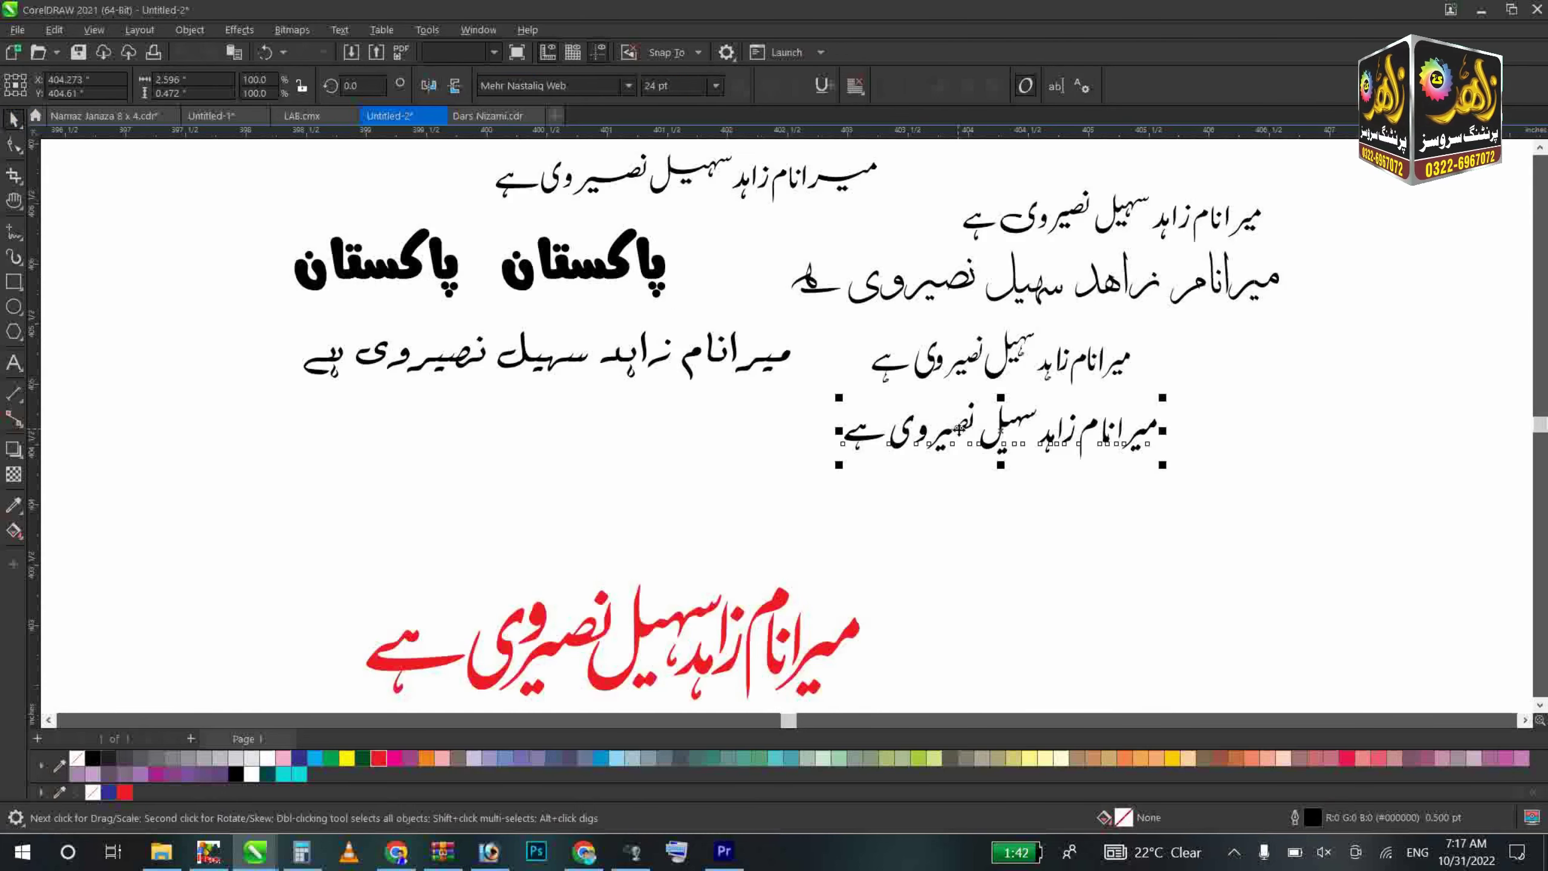
pyautogui.moveTo(863, 448); pyautogui.dragTo(682, 494)
pyautogui.click(1030, 364)
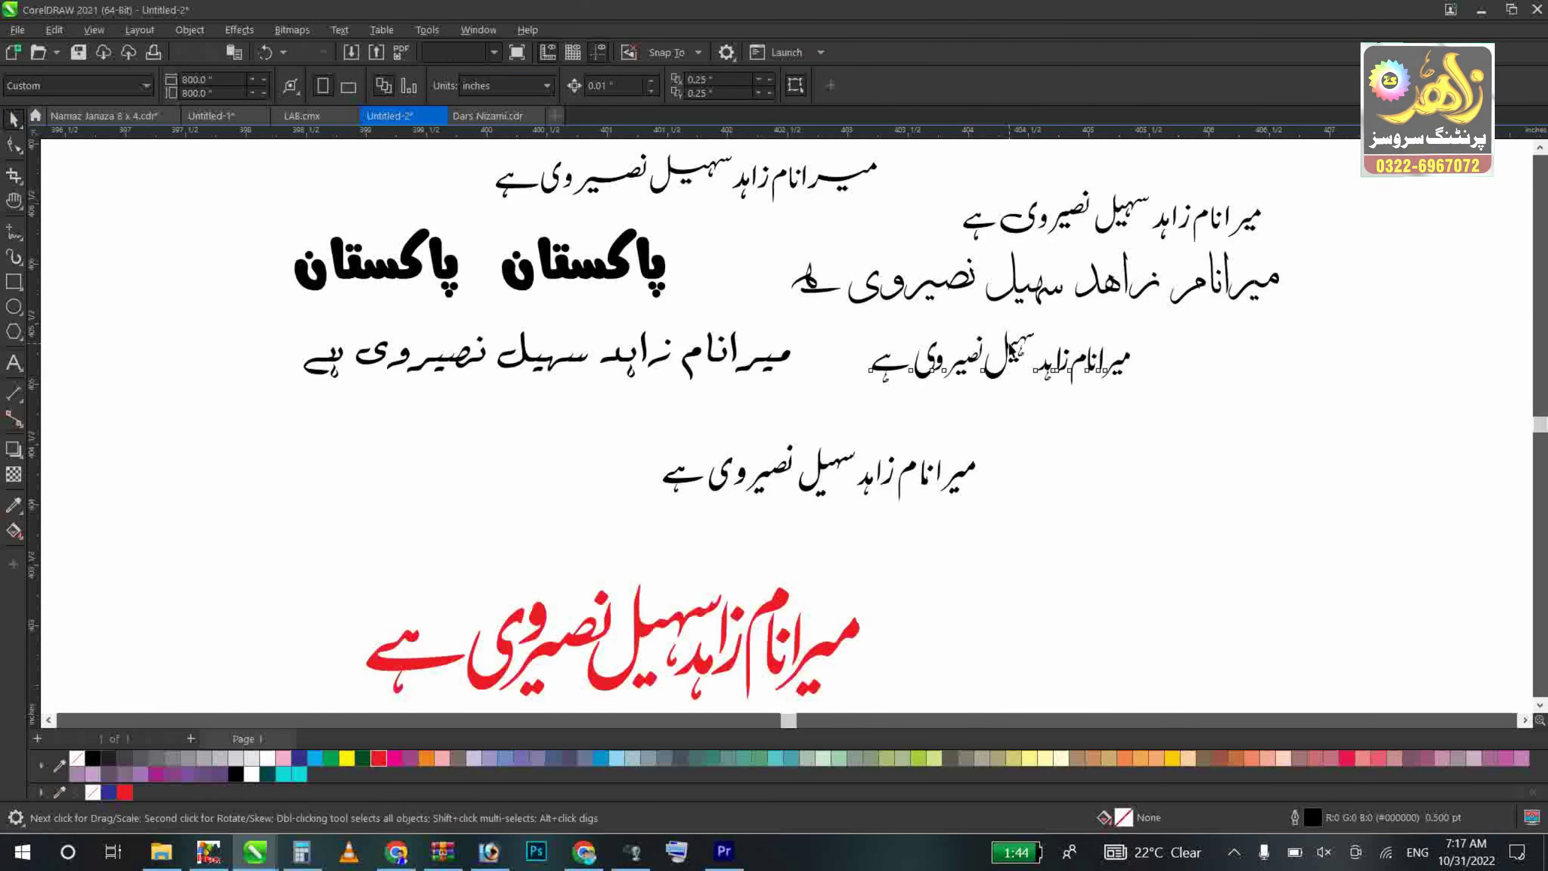
pyautogui.moveTo(1030, 365); pyautogui.dragTo(1064, 389)
pyautogui.click(1046, 461)
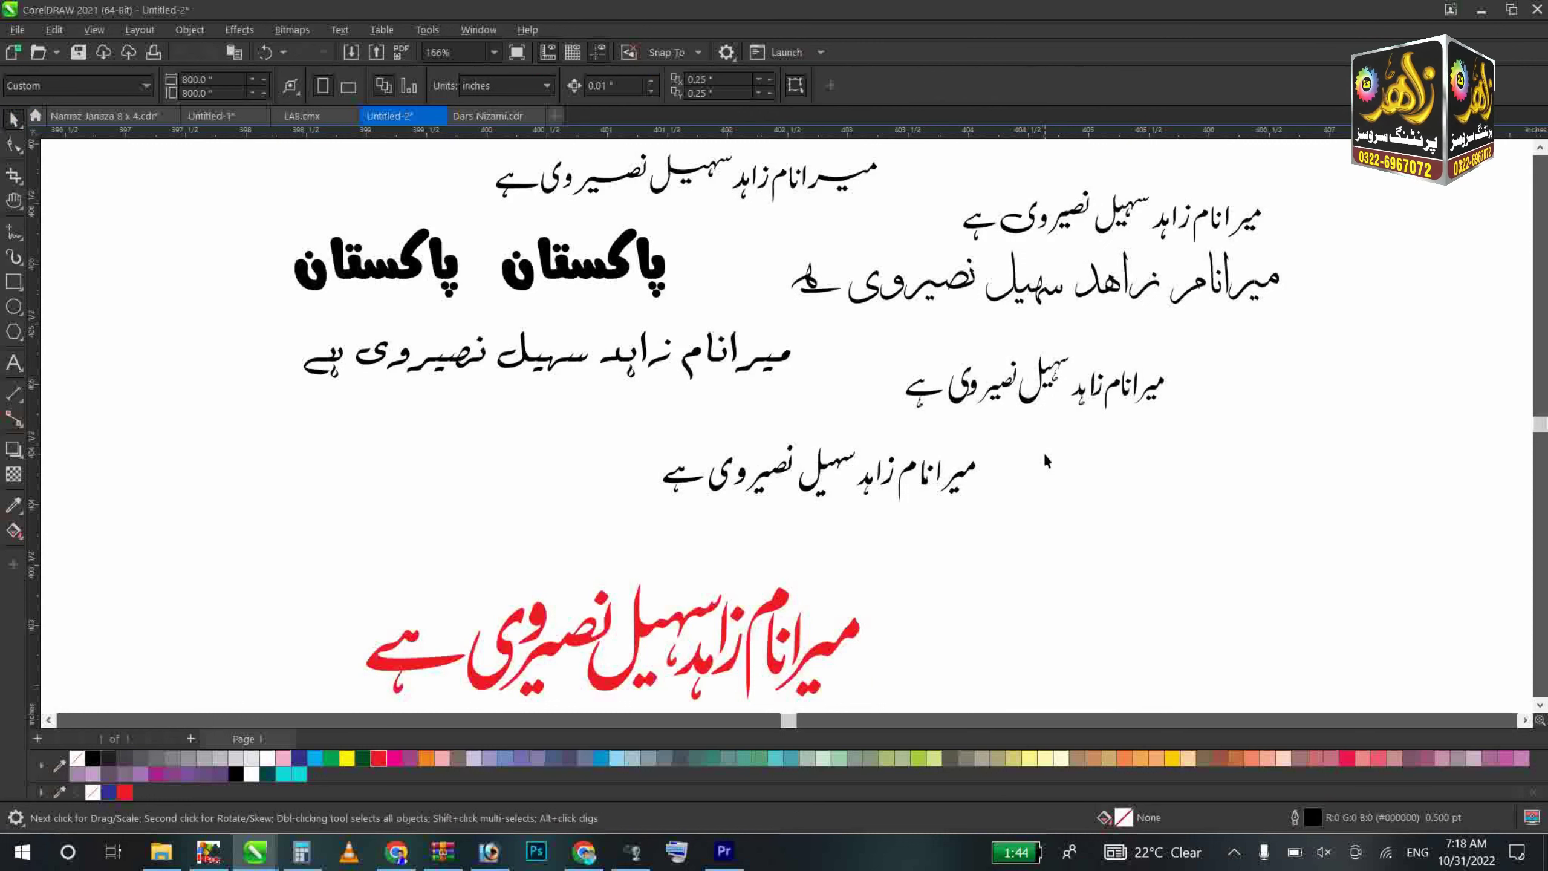
# - Zoom to fit the red calligraphic sentence to inspect it, then deselect it
pyautogui.click(841, 647)
pyautogui.hotkey('shift', 'F2')
pyautogui.scroll(-2, 915, 412)
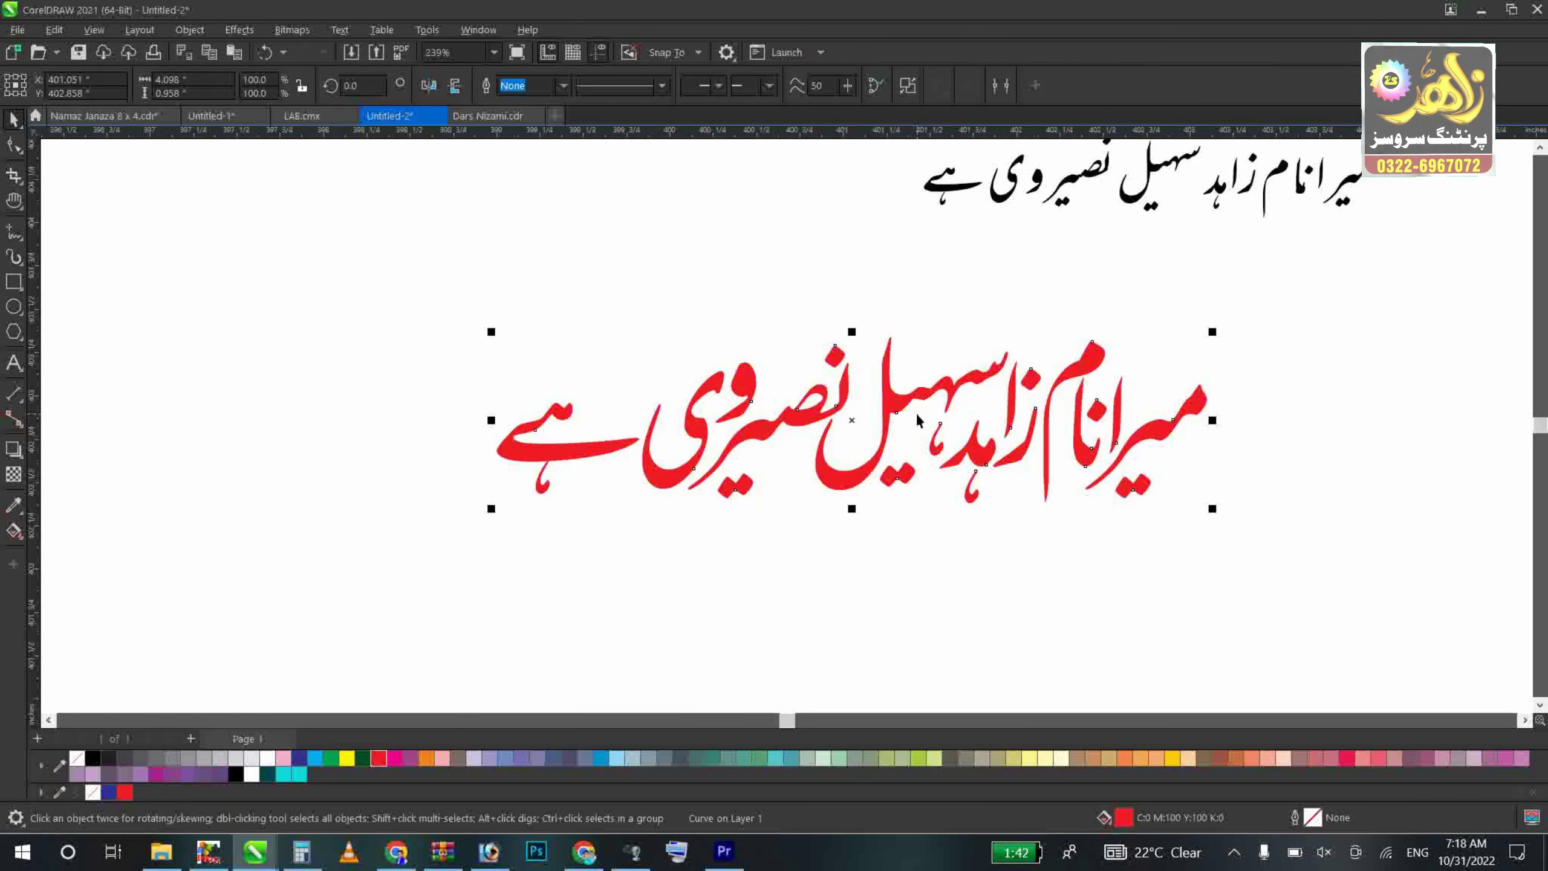
pyautogui.hotkey('shift', 'F2')
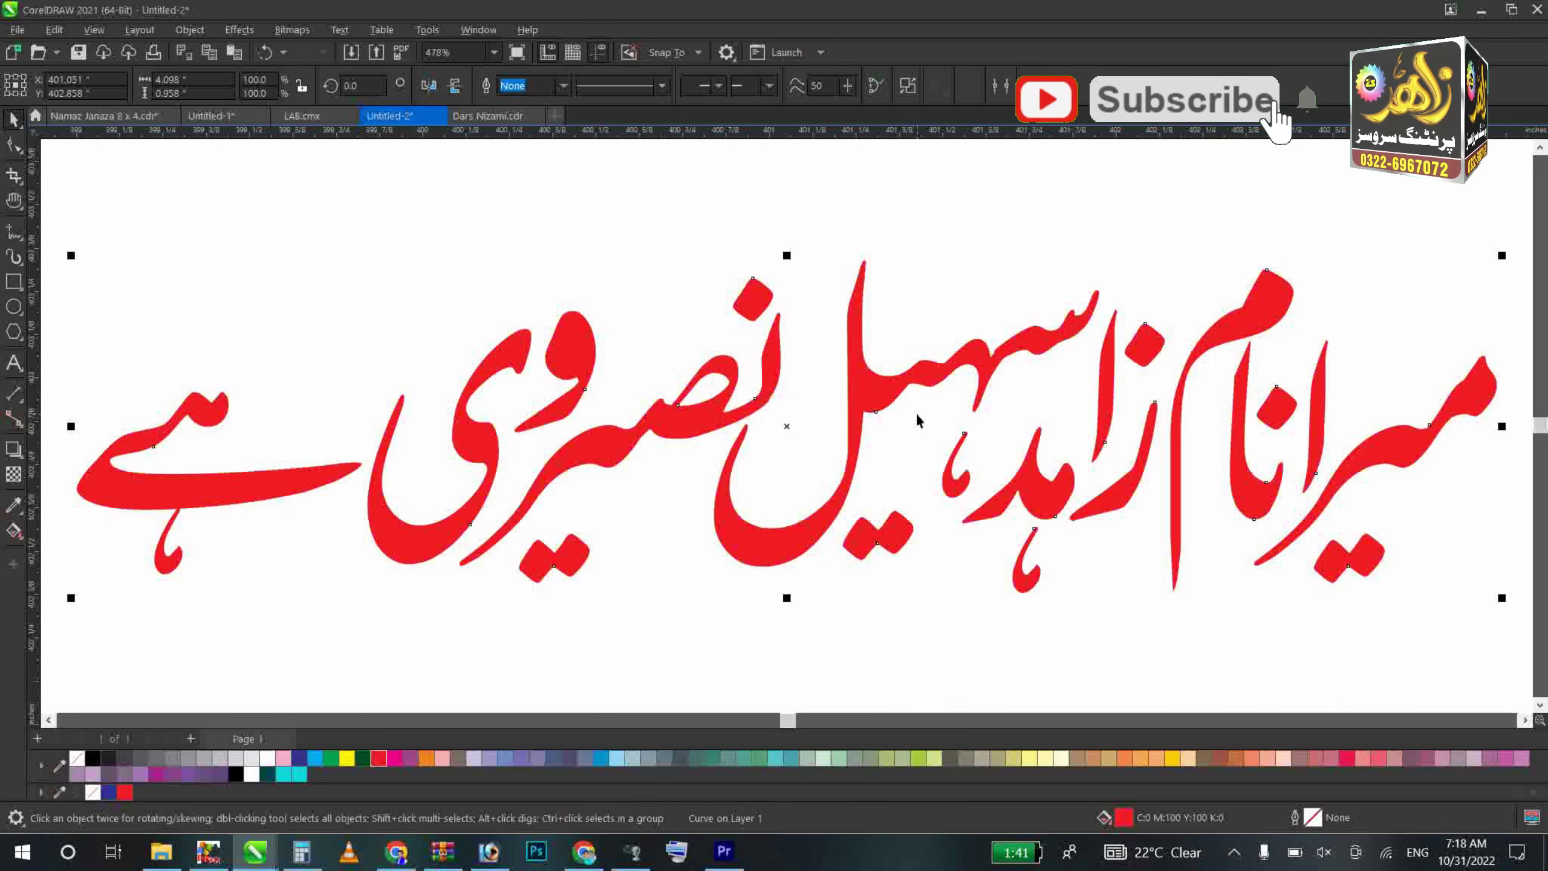
pyautogui.scroll(-3, 915, 412)
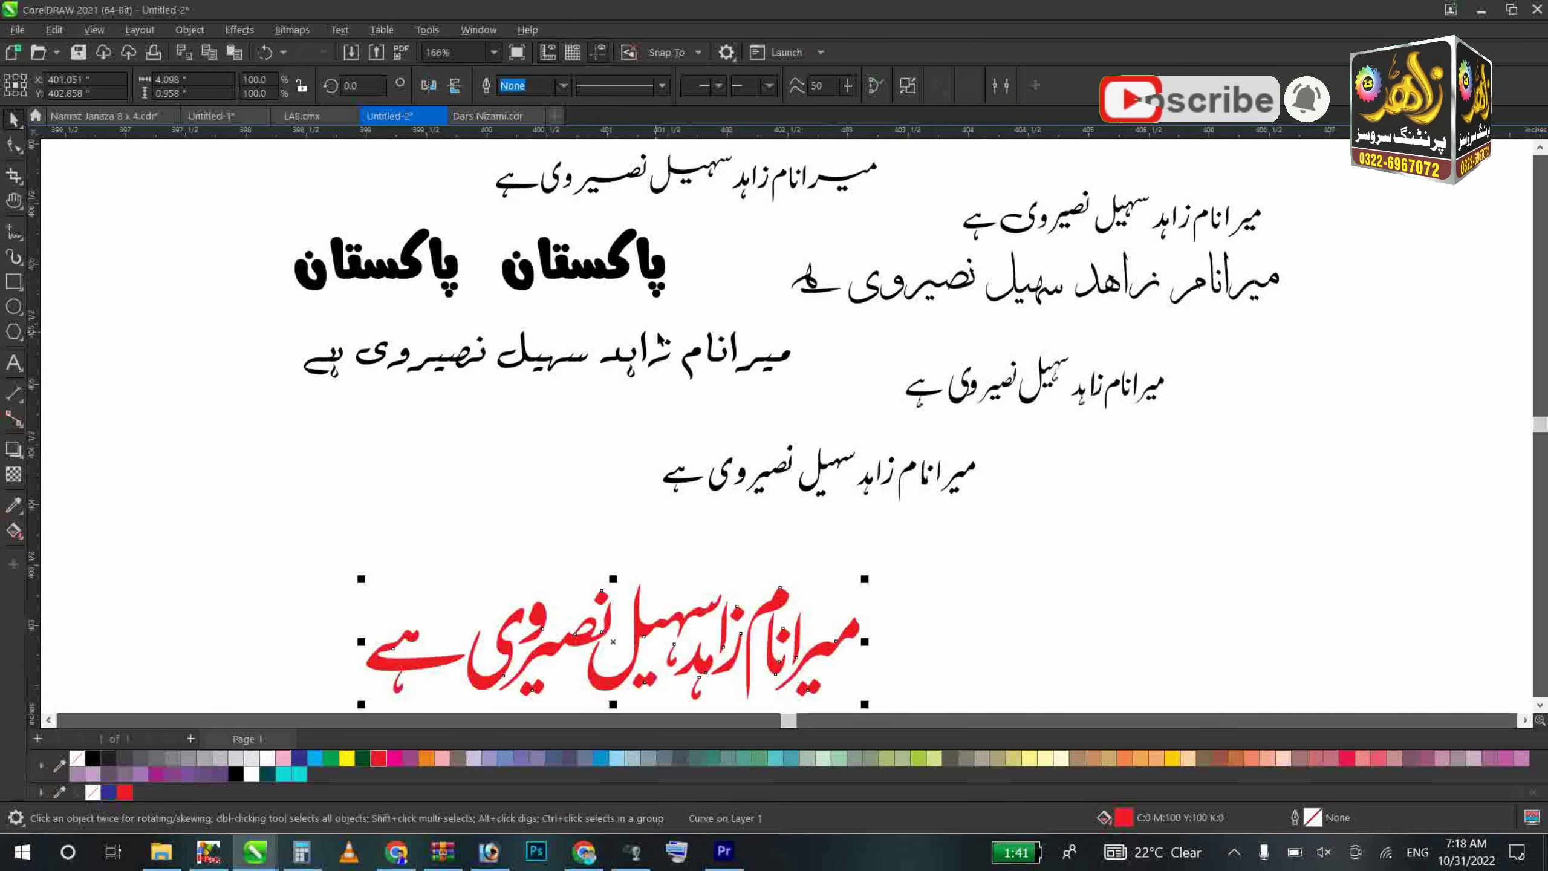
pyautogui.click(589, 475)
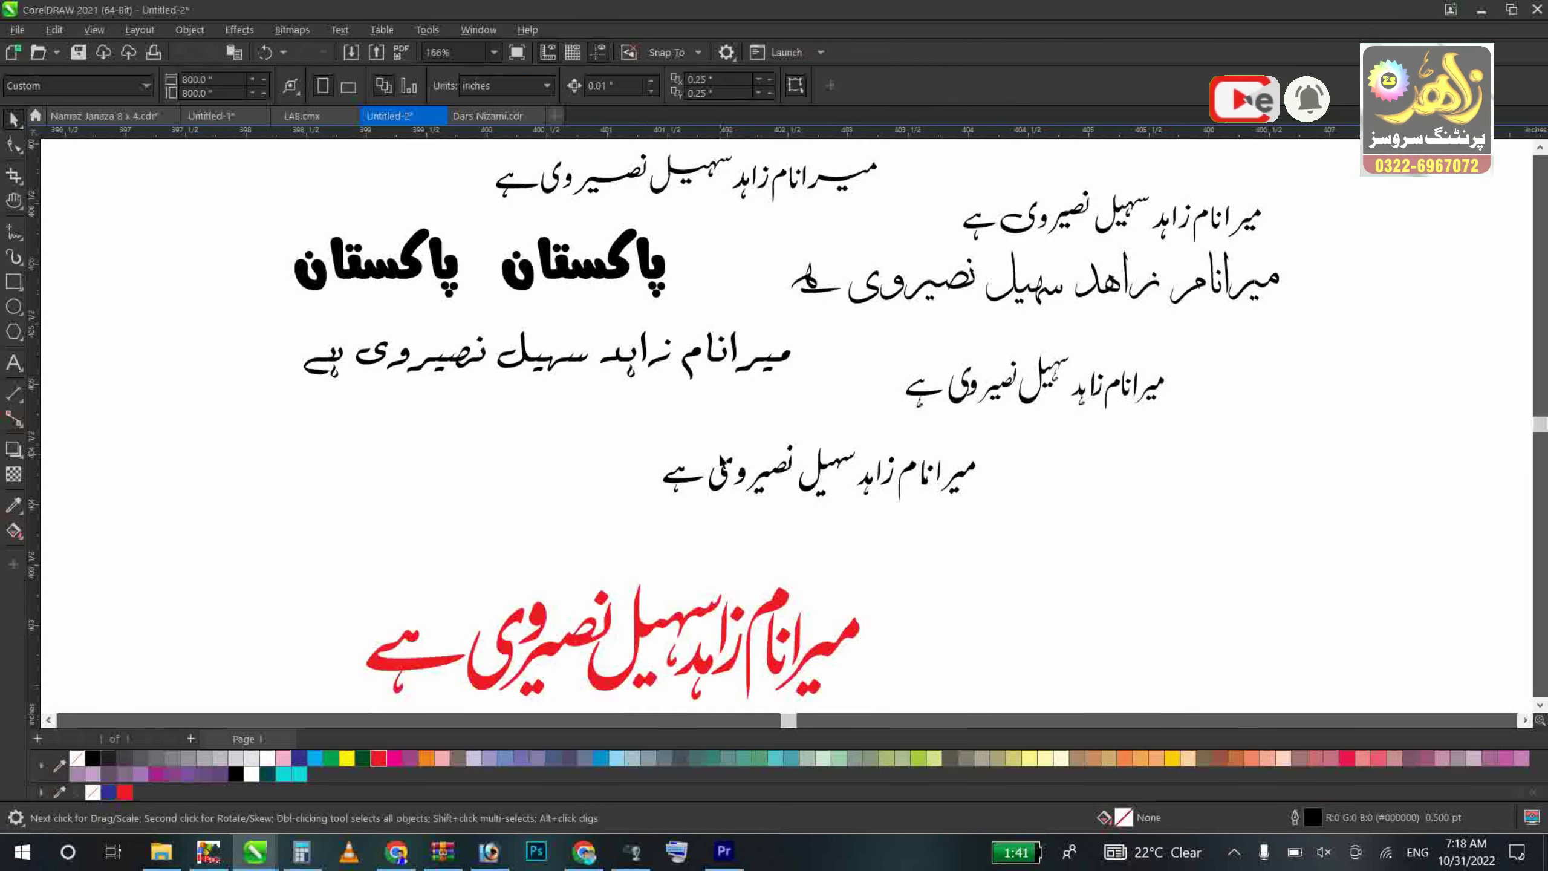